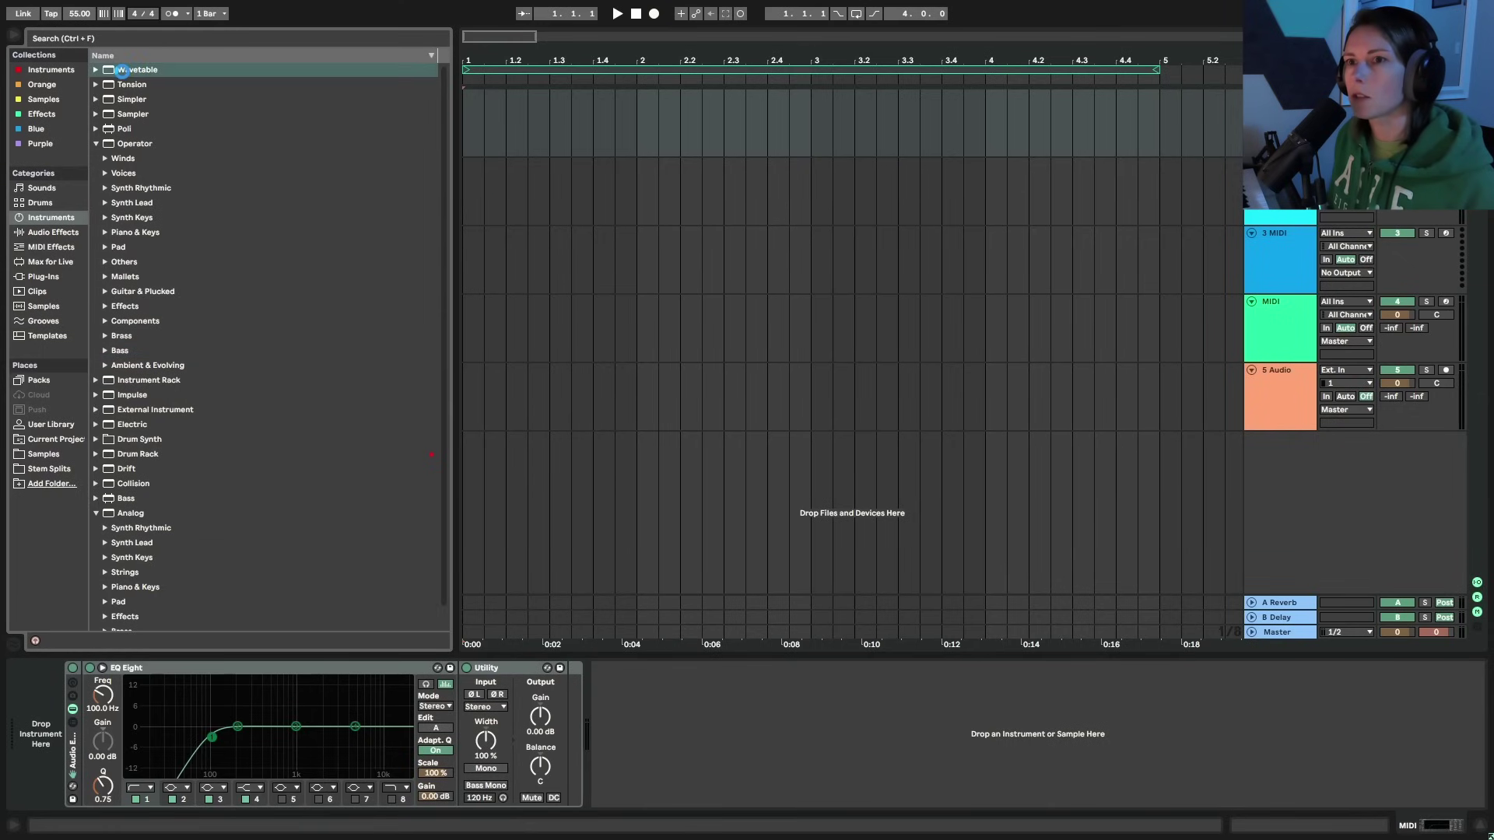
- Hide the browser and set the Wavetable oscillator 1 wavetable position to 17%
click(12, 36)
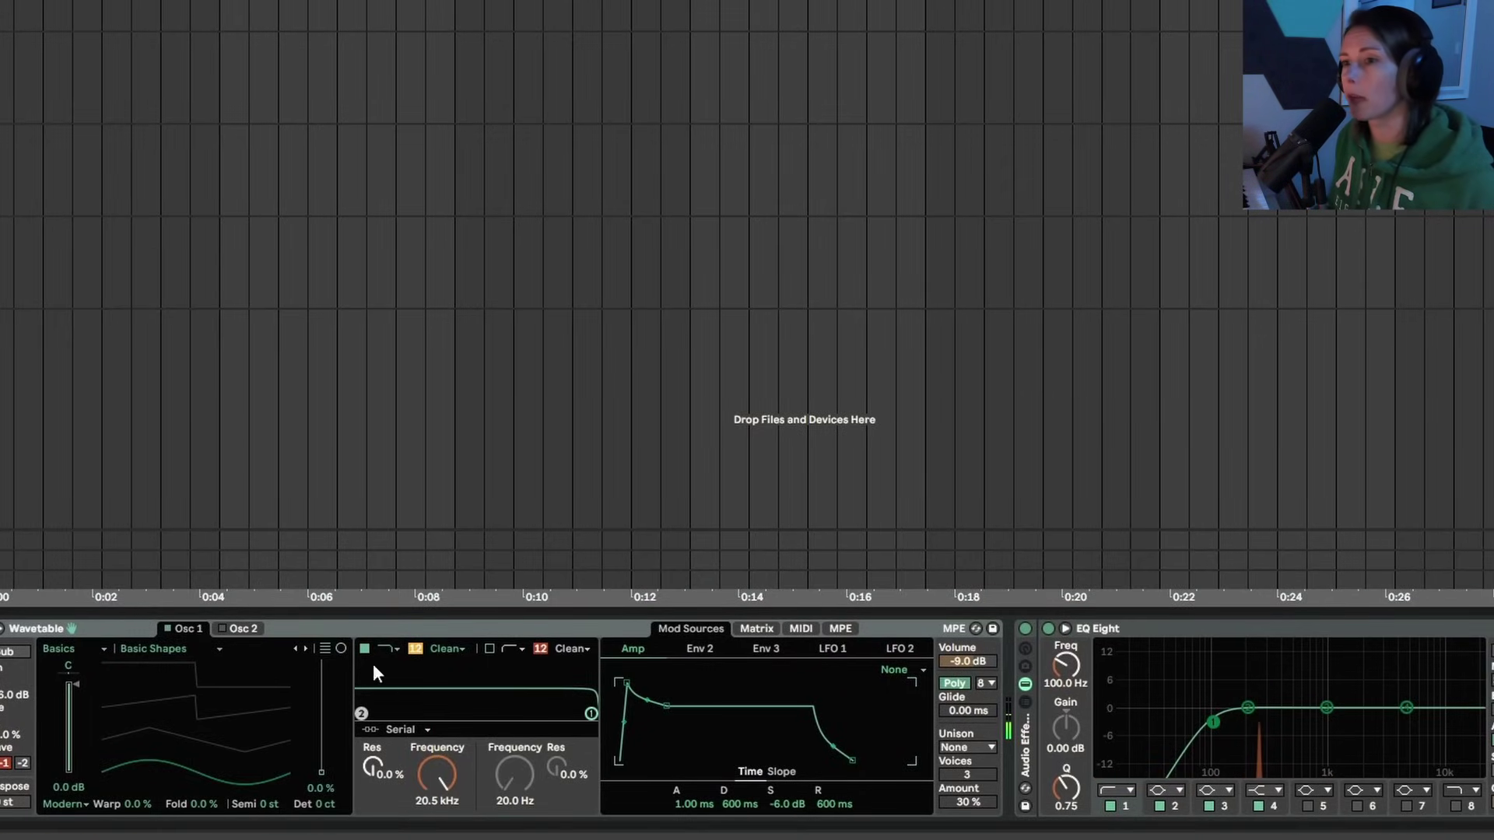
drag(180, 767, 180, 745)
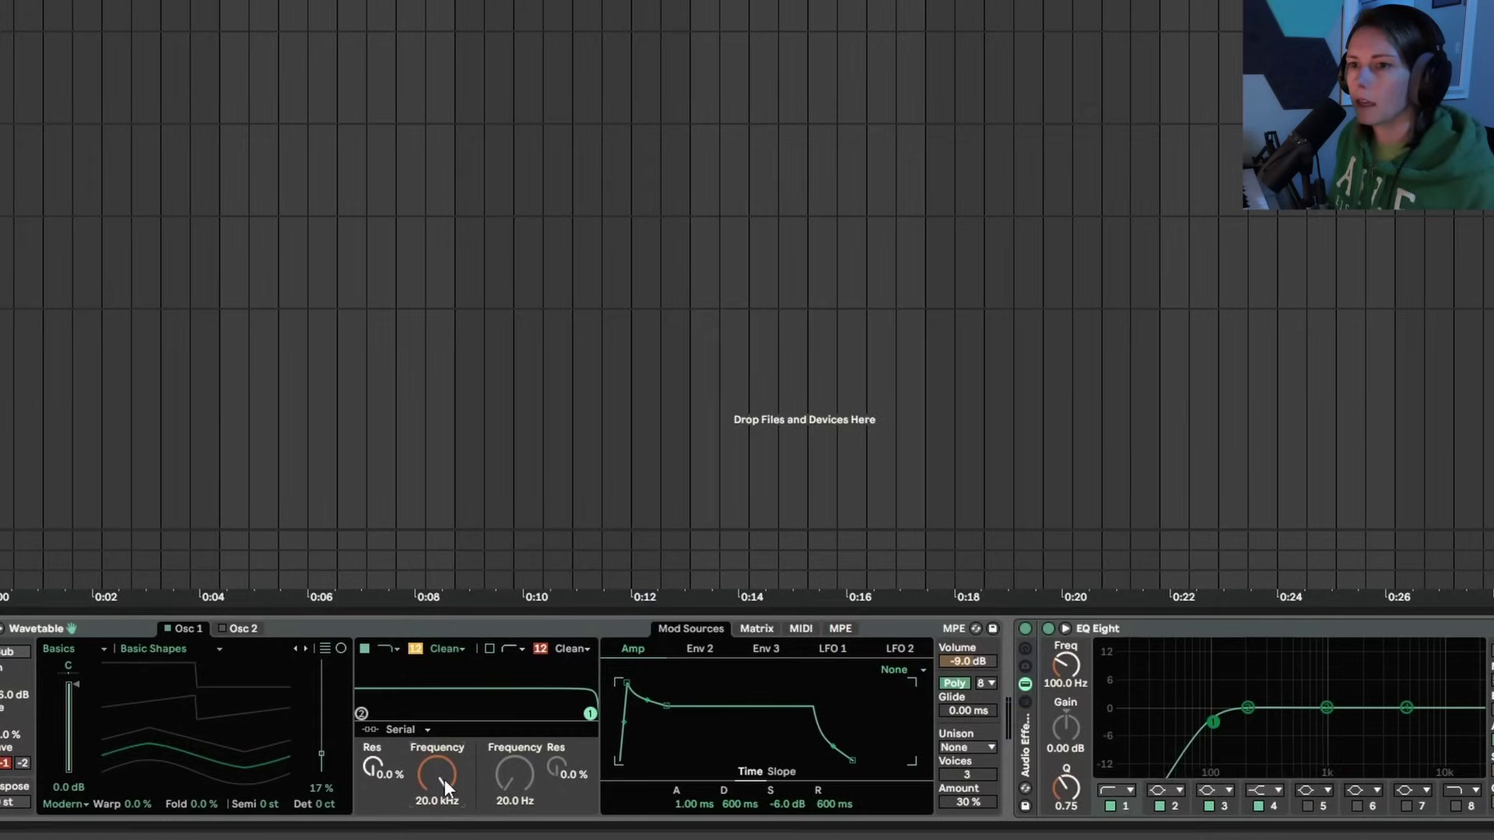
- Set Wavetable's low-pass filter to 459 Hz with 10% resonance, and enable the second filter as a high-pass at 171 Hz
drag(401, 777, 401, 817)
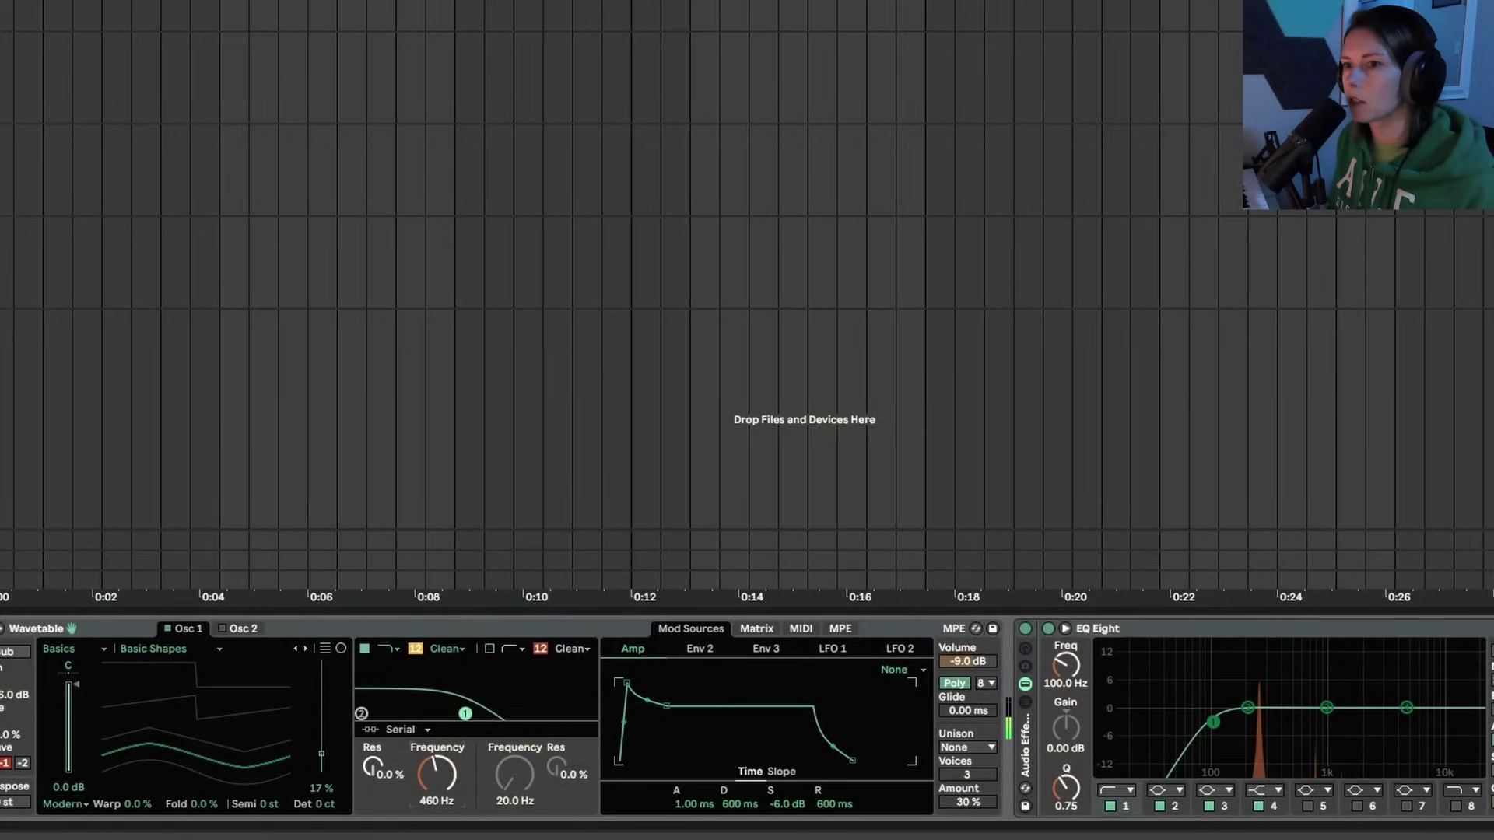
click(491, 648)
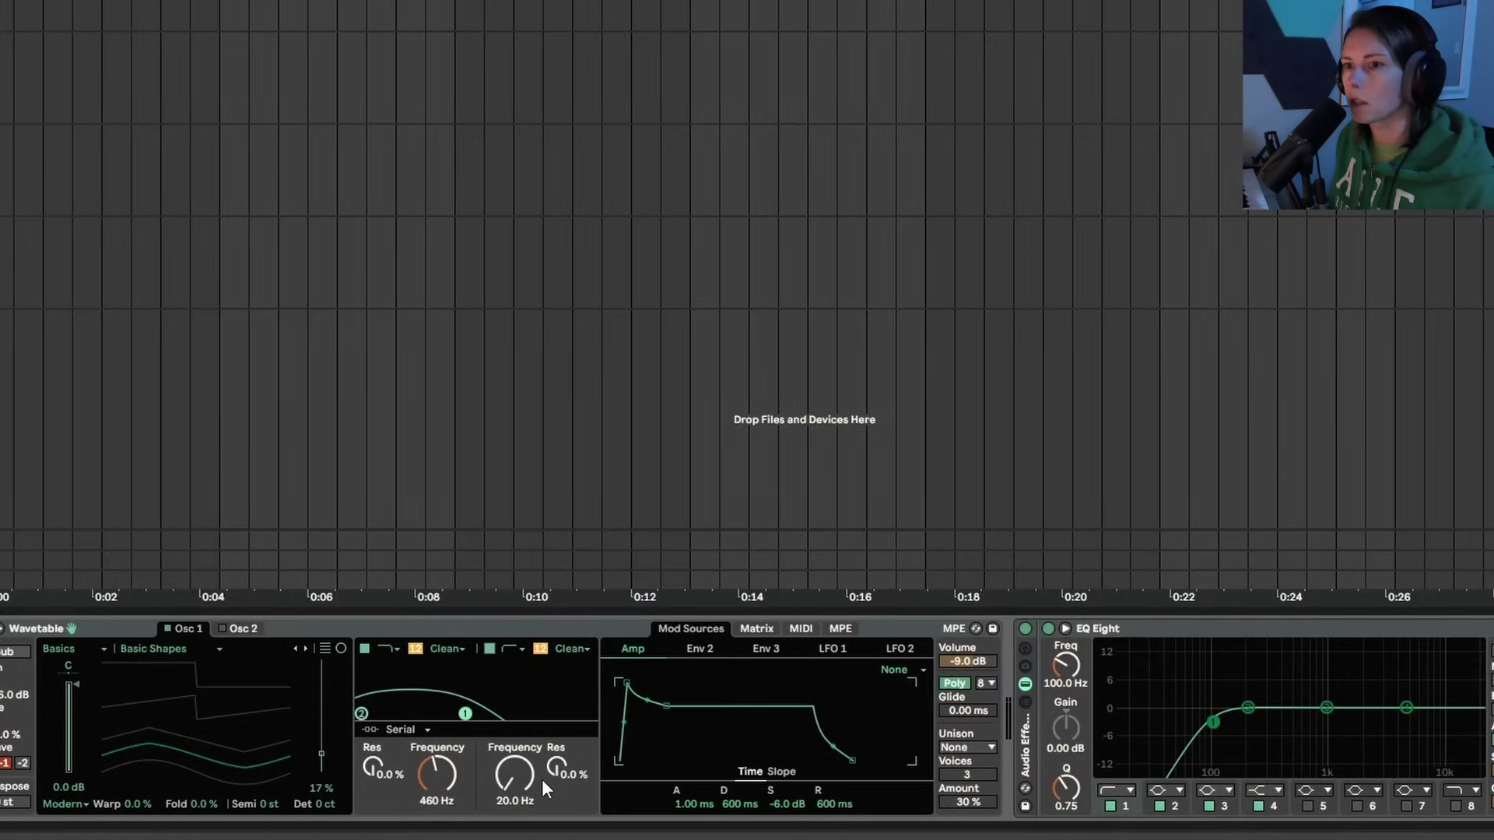
drag(525, 778, 525, 744)
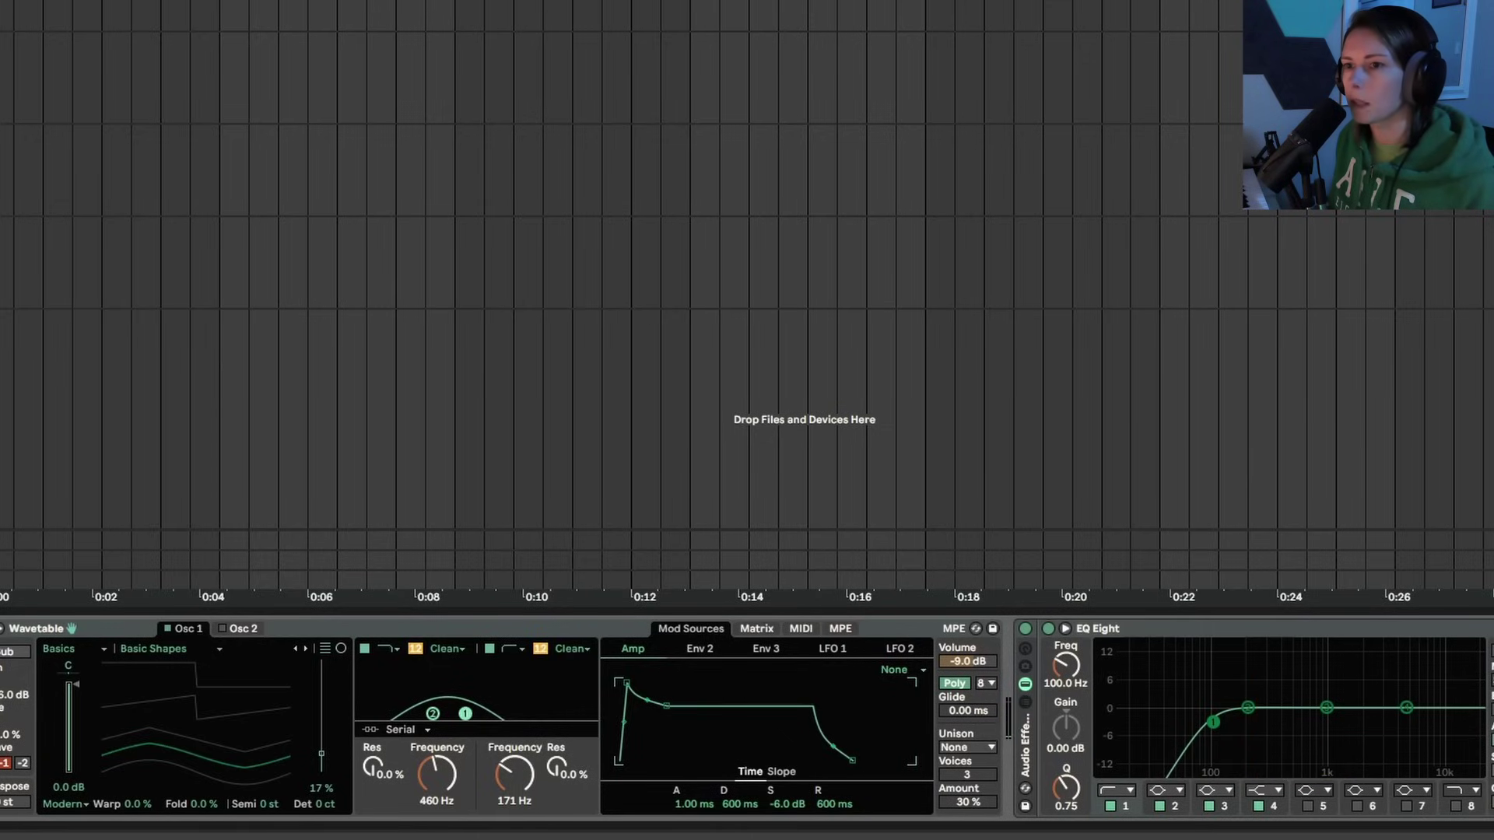
drag(465, 714, 465, 710)
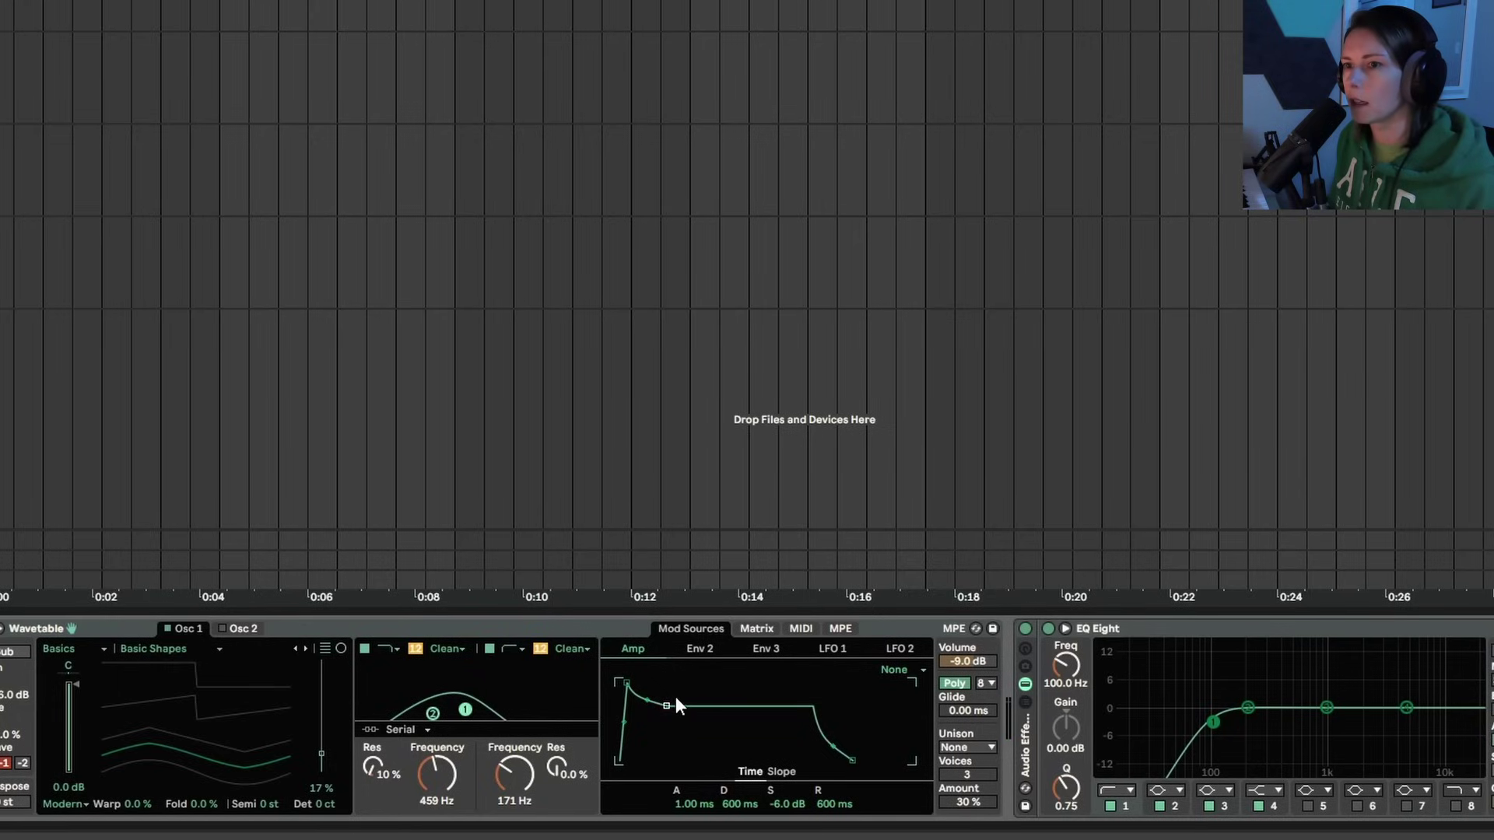
- Adjust the amp envelope's decay to about 584 ms and its sustain to about -4.2 dB
drag(674, 703, 673, 697)
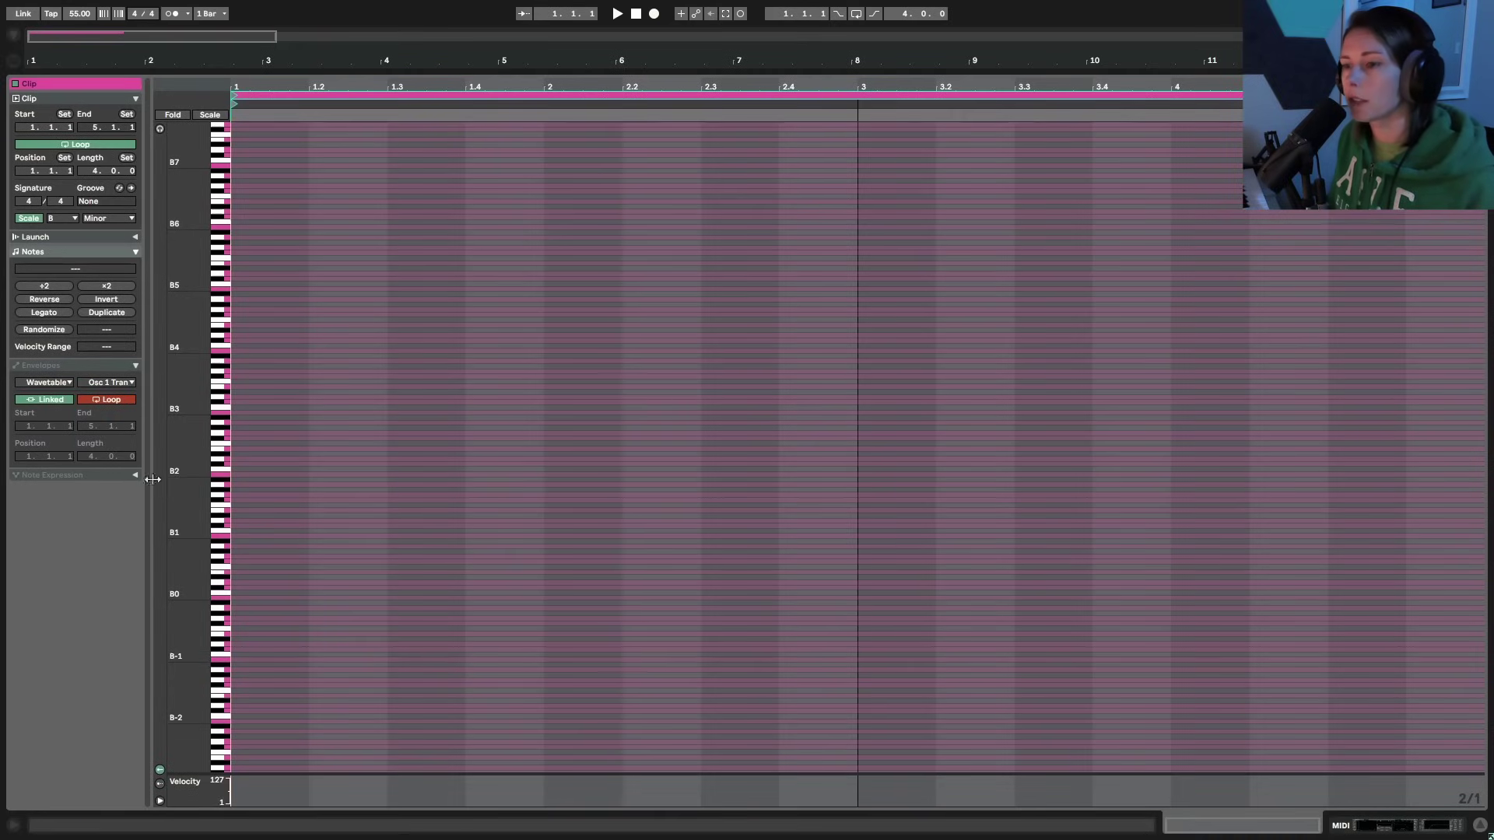
- Draw a two-bar chord at bar 1 with the notes B1, B2, D3, F#3, A3 and C#4, and audition it
drag(184, 502, 242, 502)
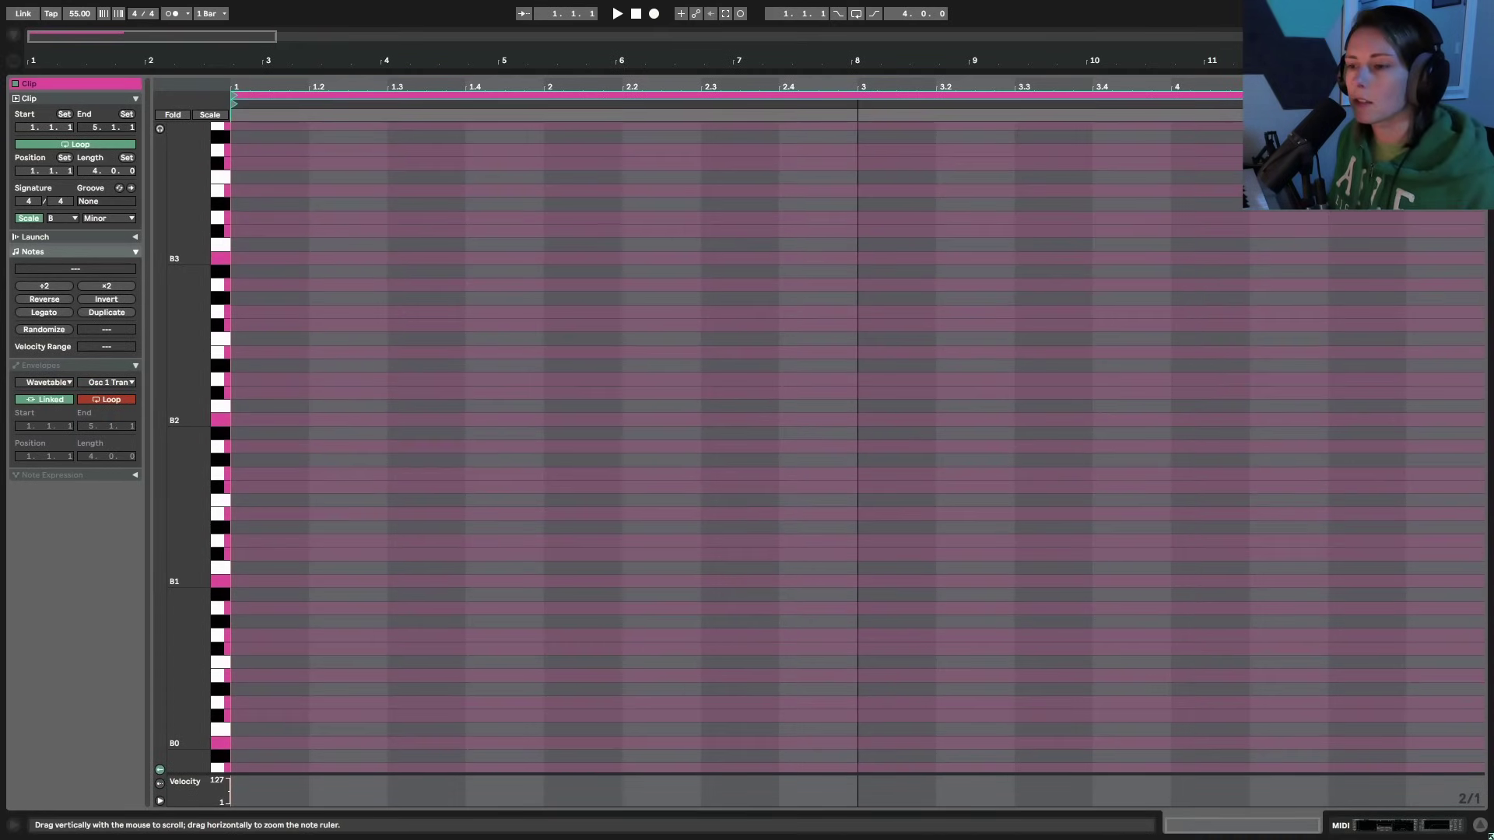
scroll(646, 575, up, 2)
key(b)
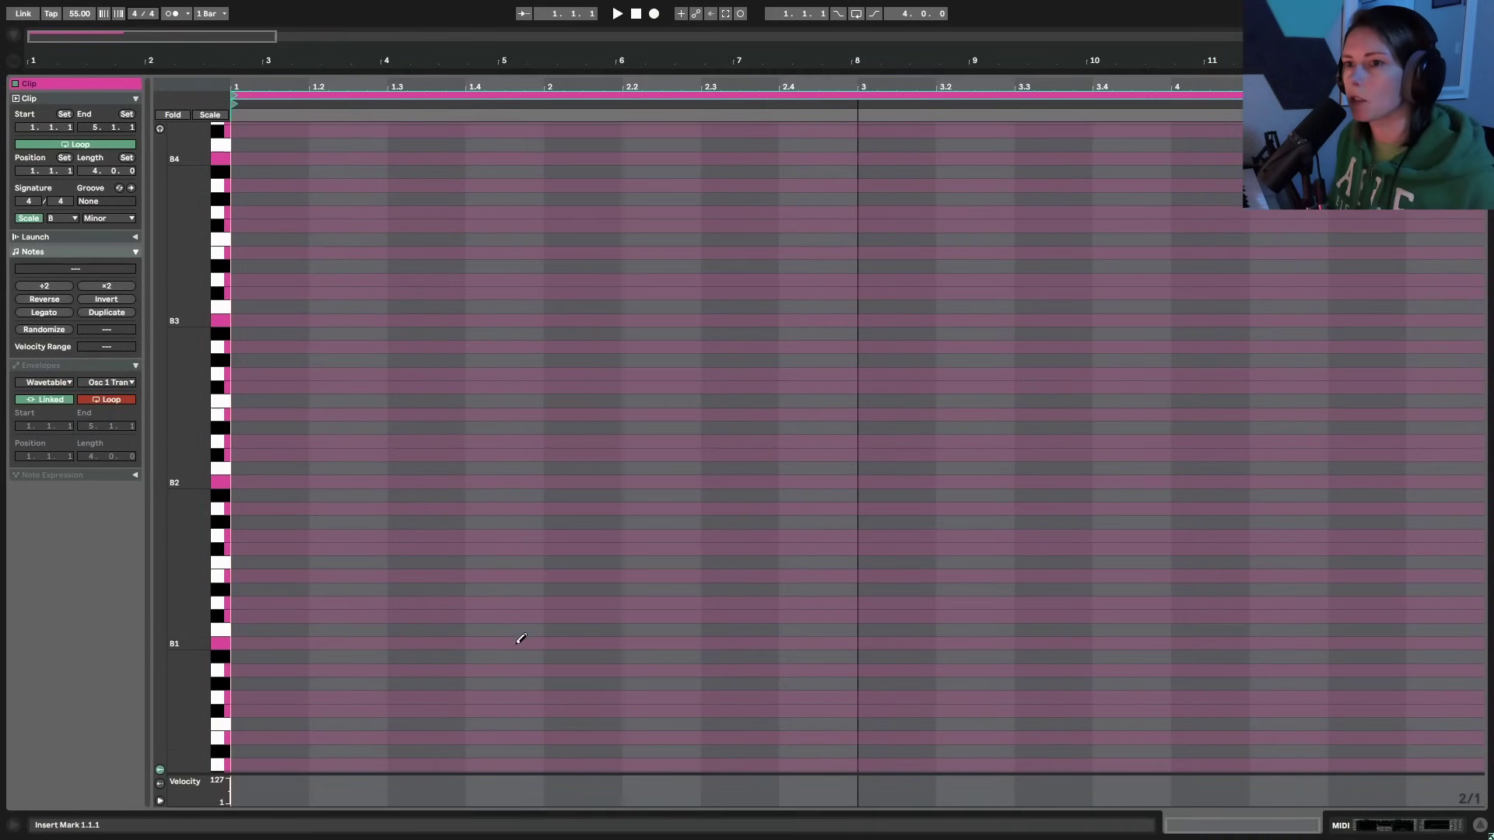
click(516, 638)
click(279, 480)
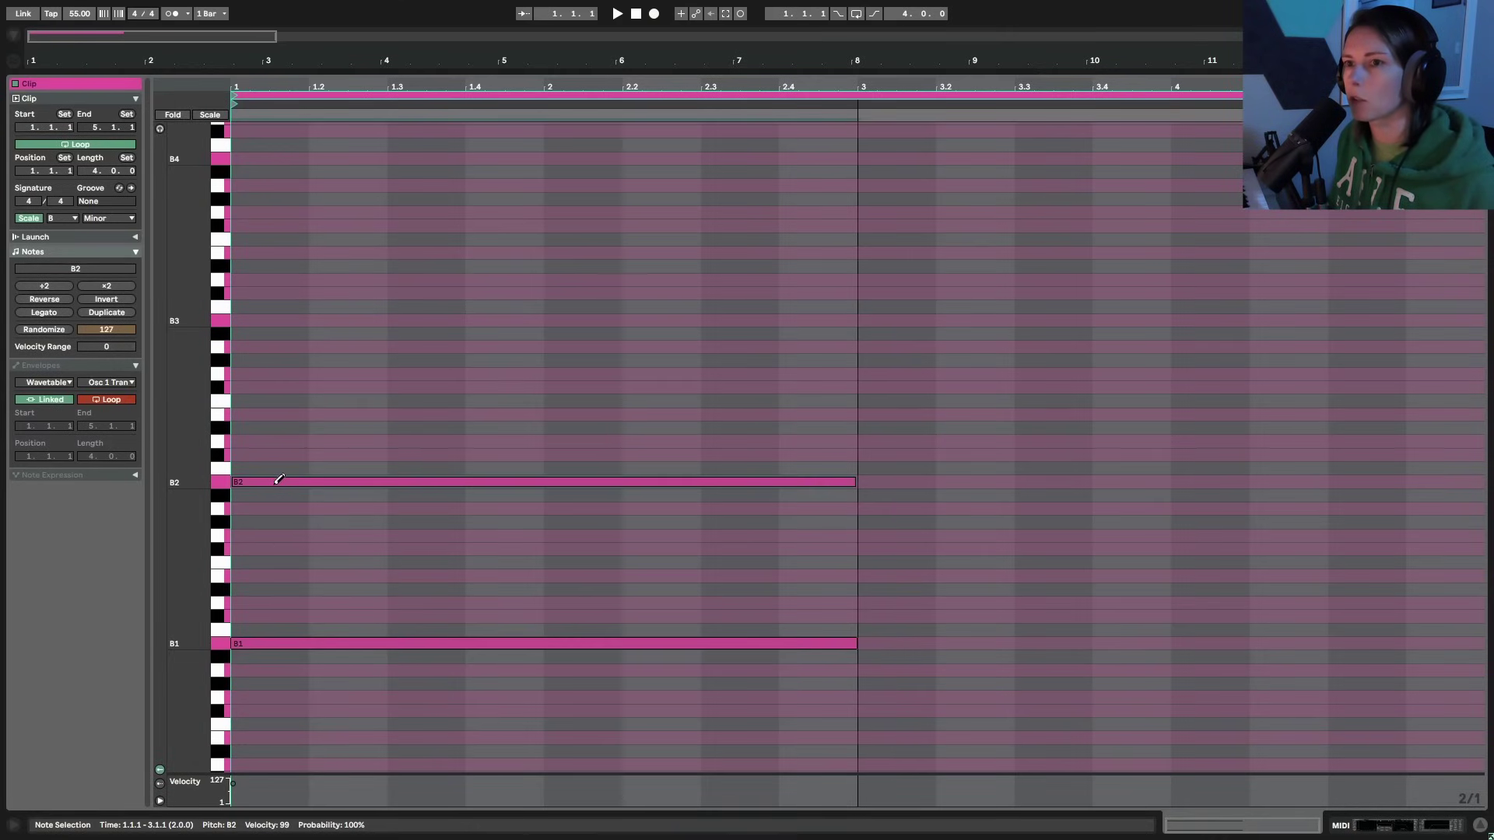
click(267, 440)
click(260, 385)
click(268, 345)
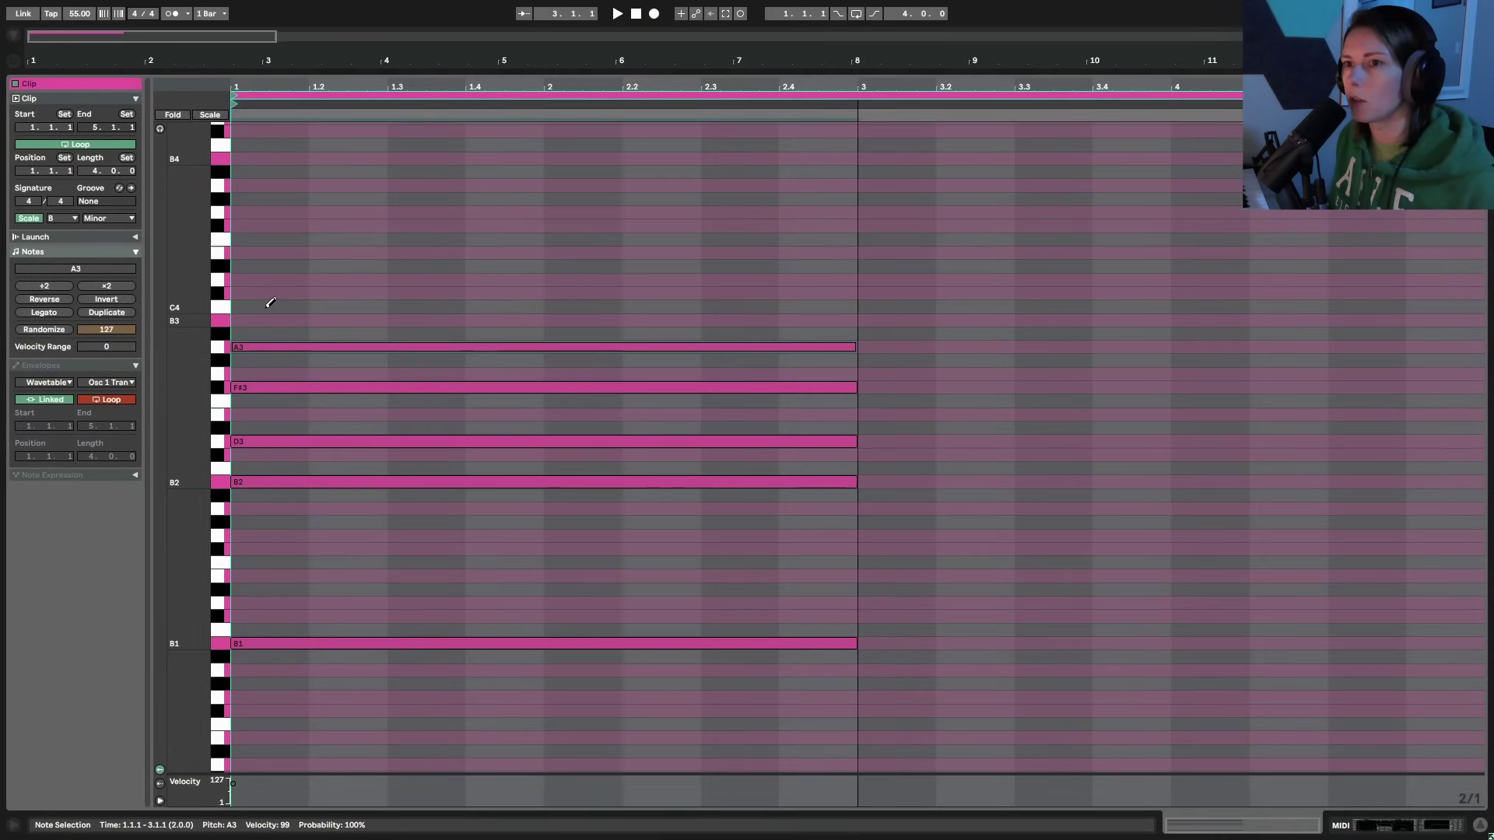
click(265, 294)
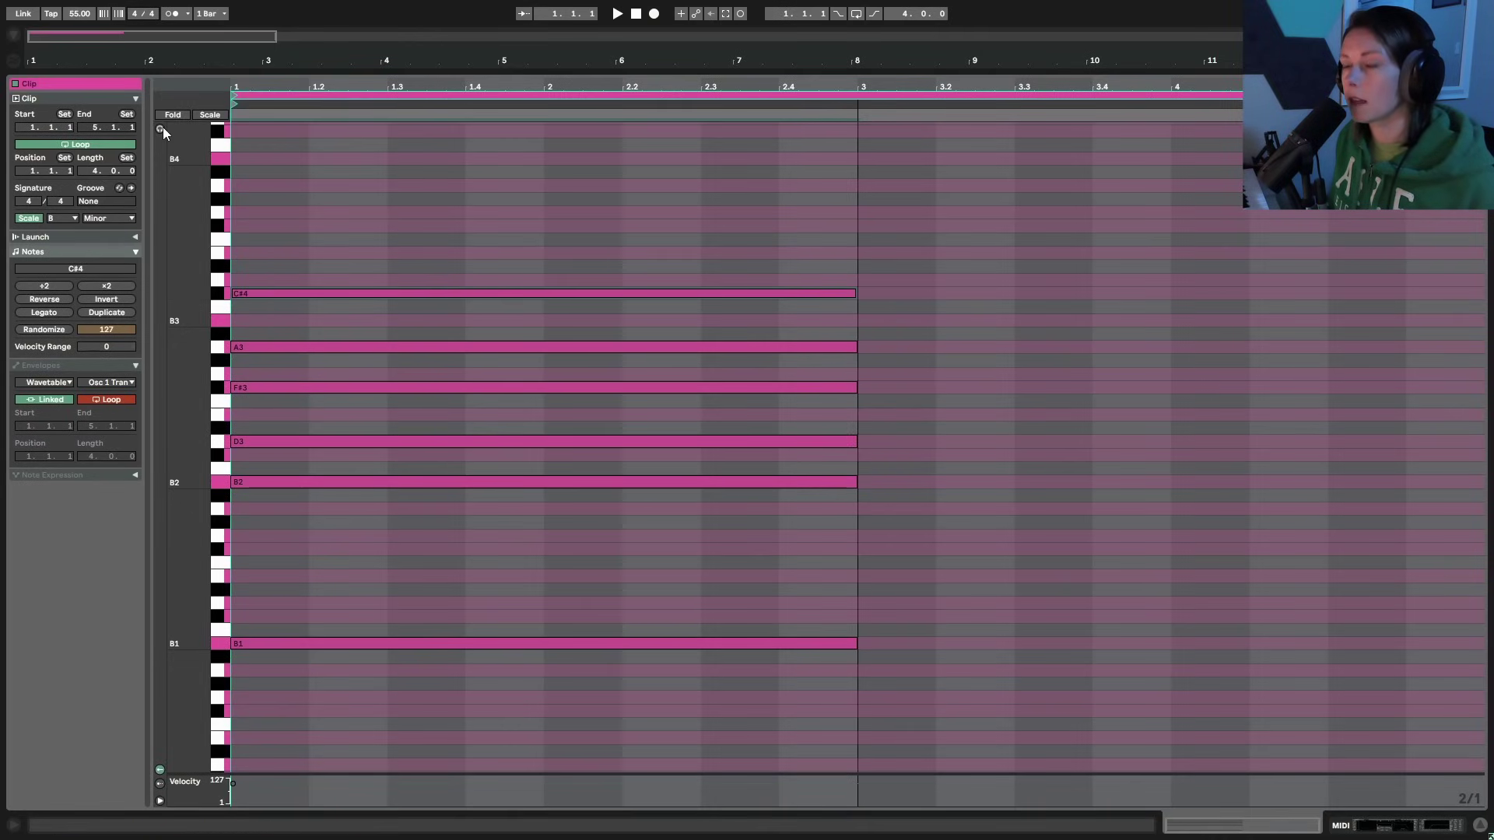
drag(532, 725, 646, 115)
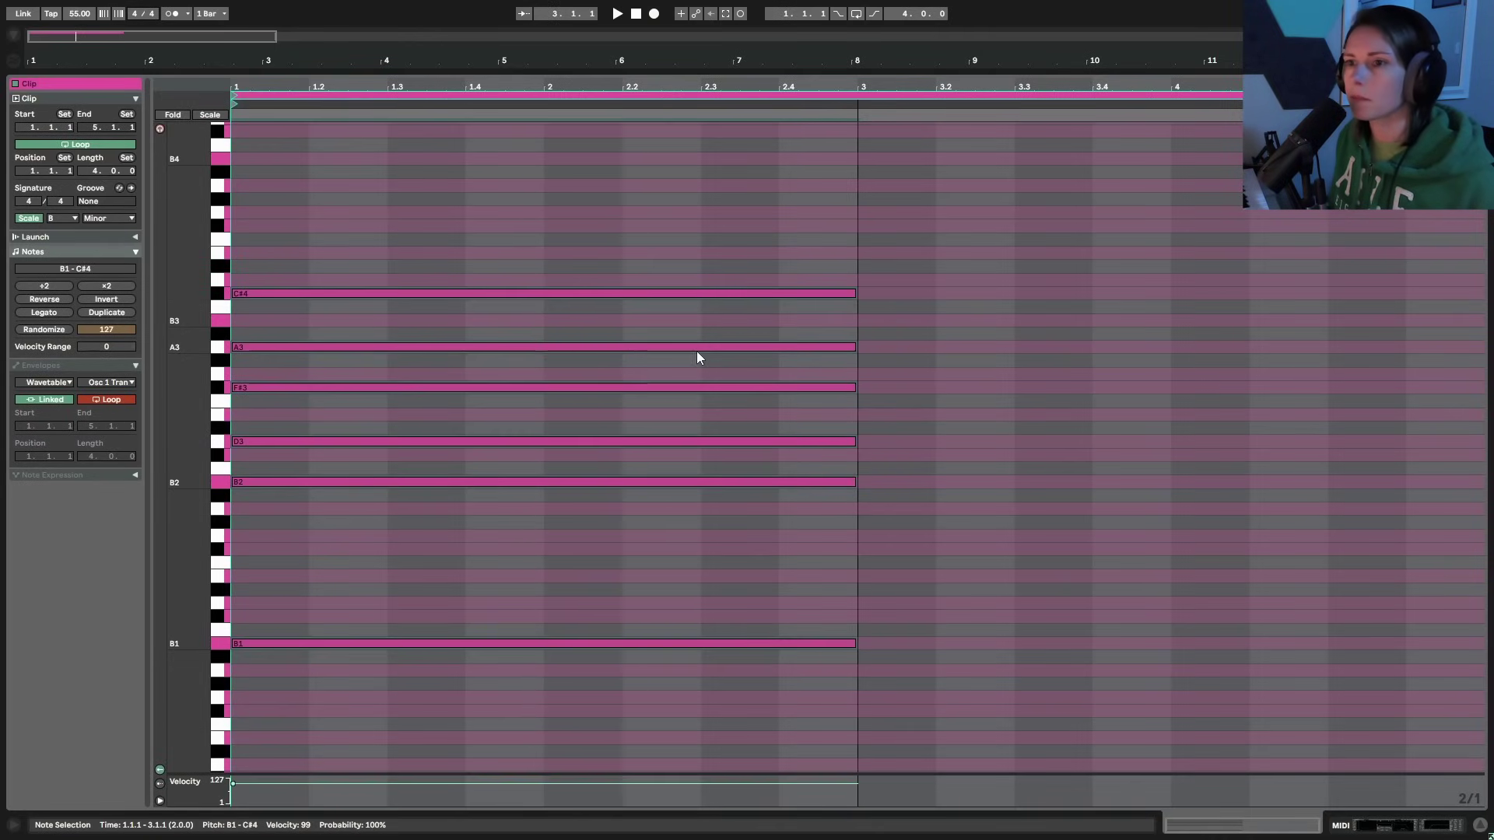
- Draw a second two-bar chord at bar 3 with the notes E1, B1, E2, G2, D3 and F#3, and audition it
scroll(884, 686, down, 1)
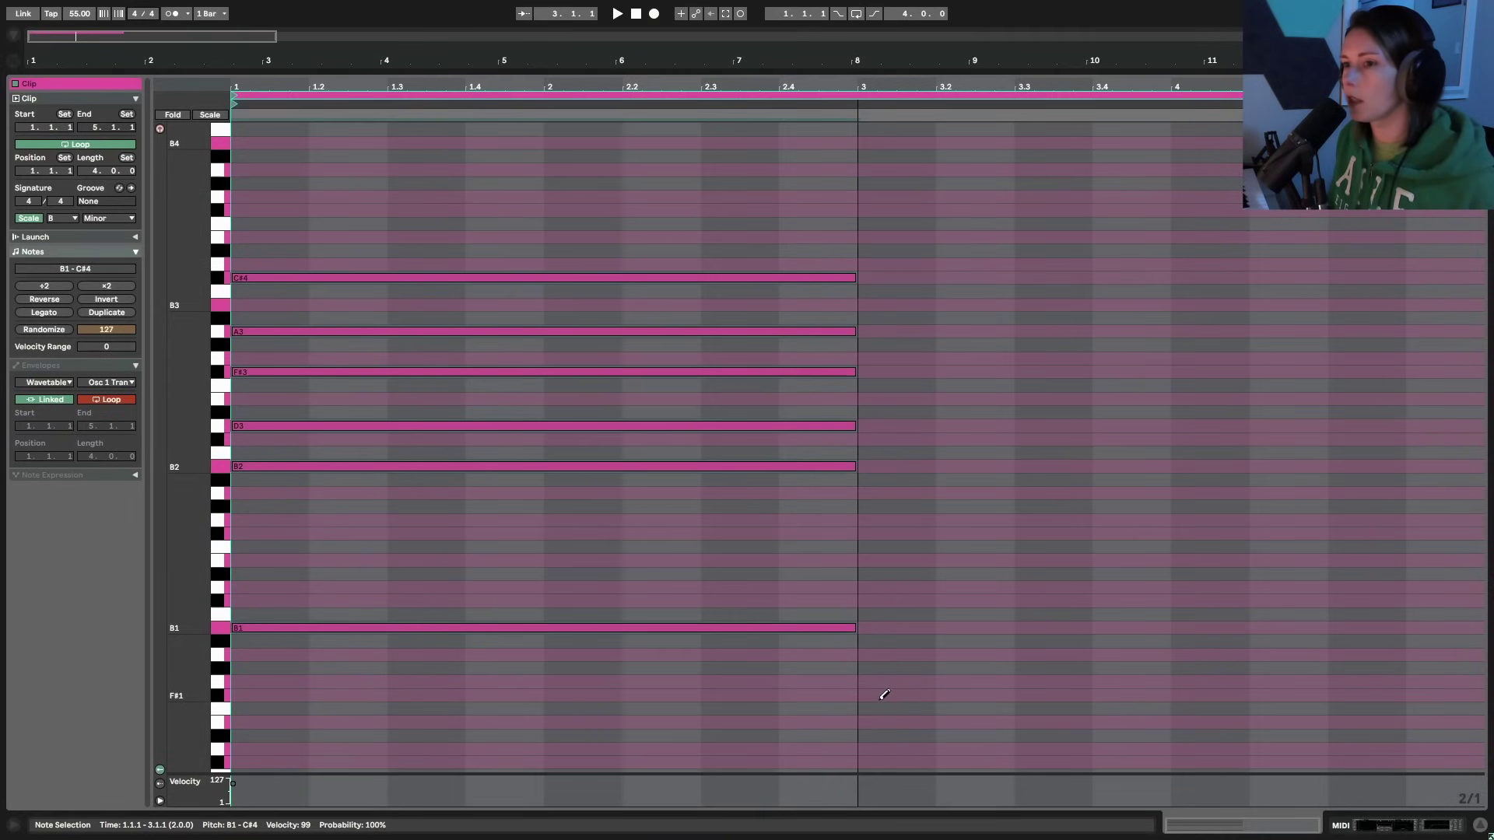
click(882, 720)
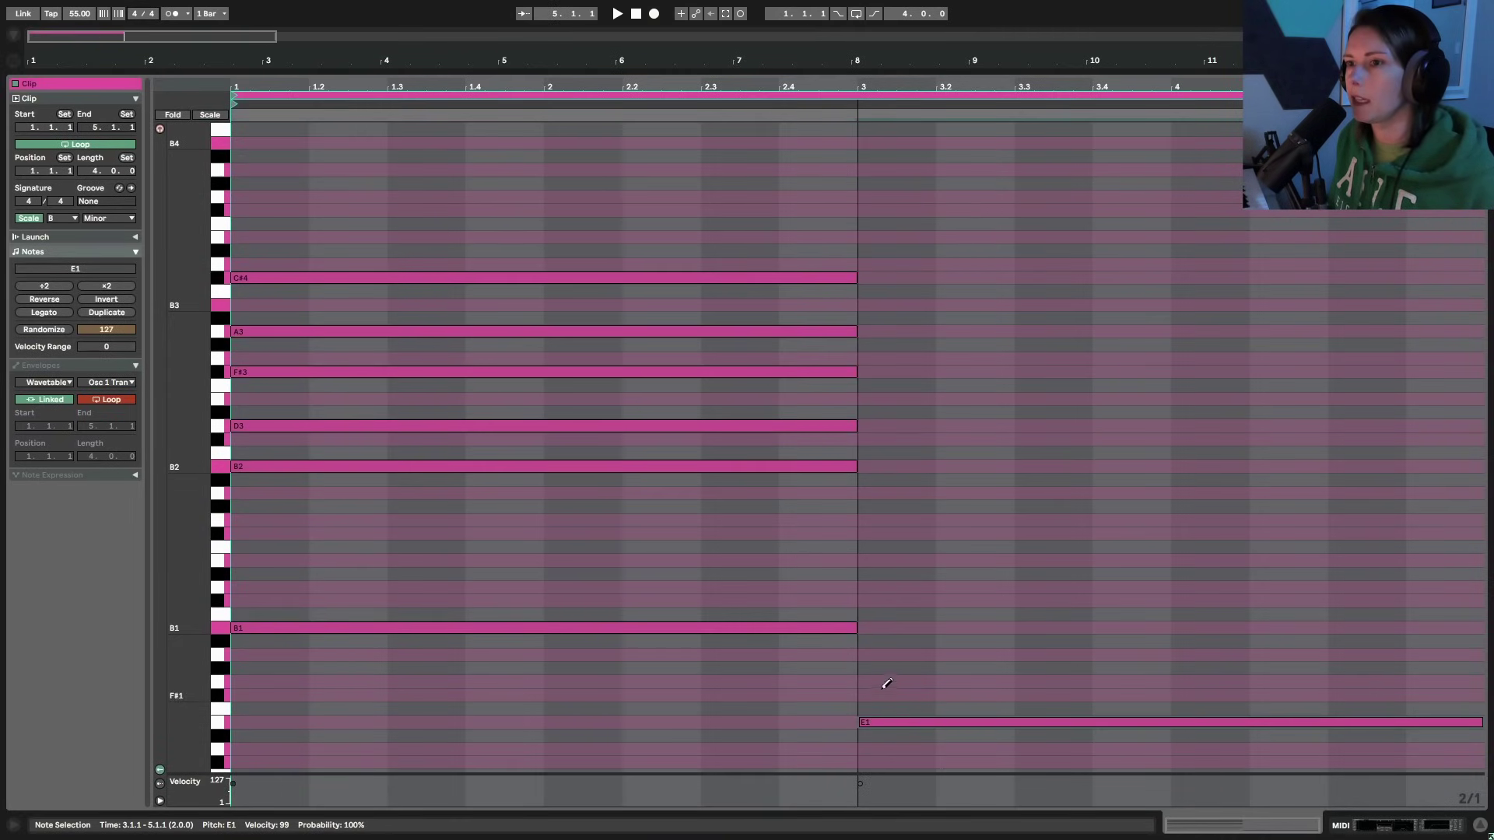
click(888, 625)
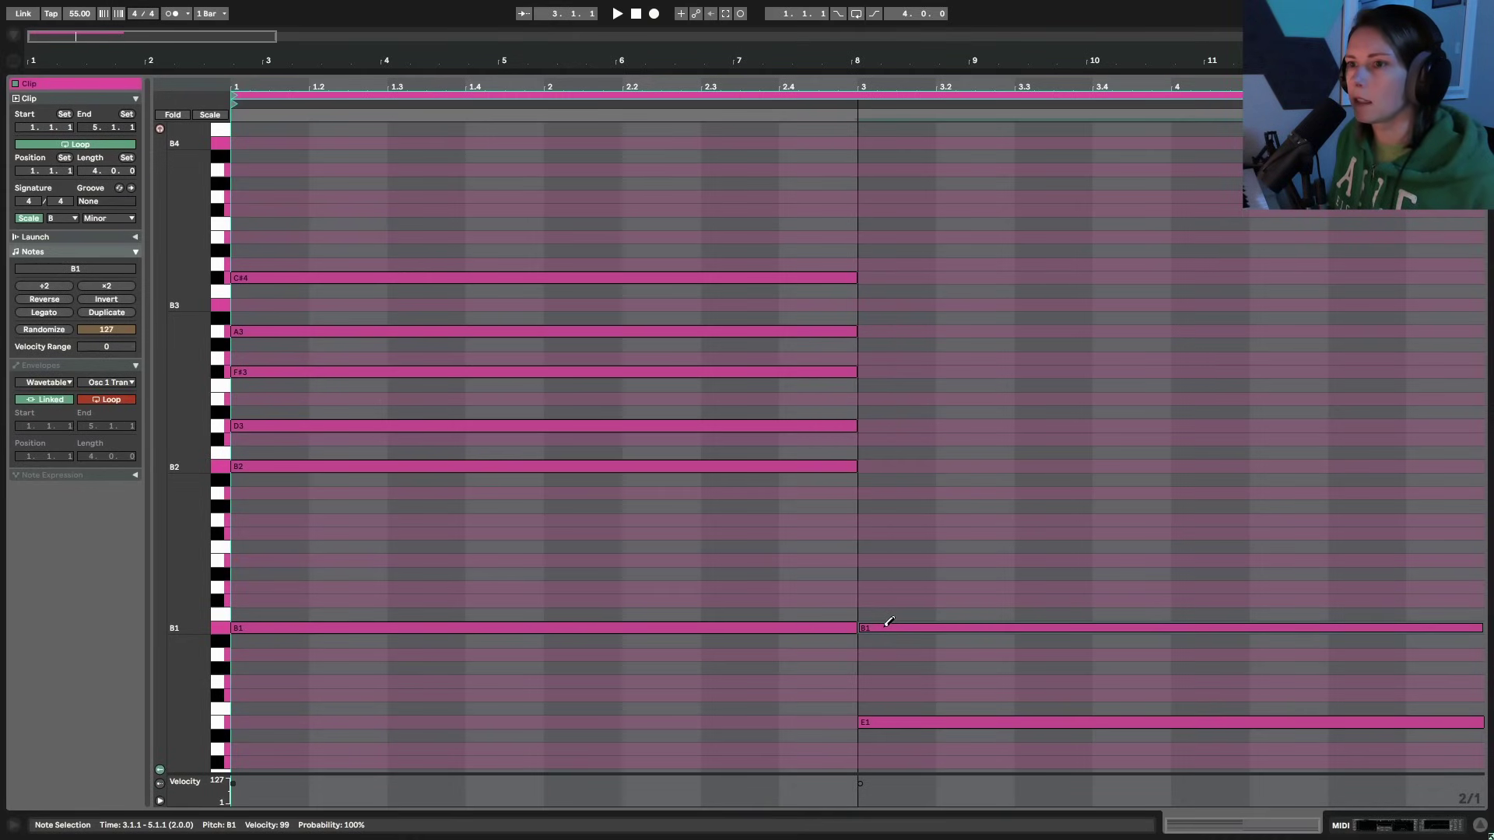
click(883, 558)
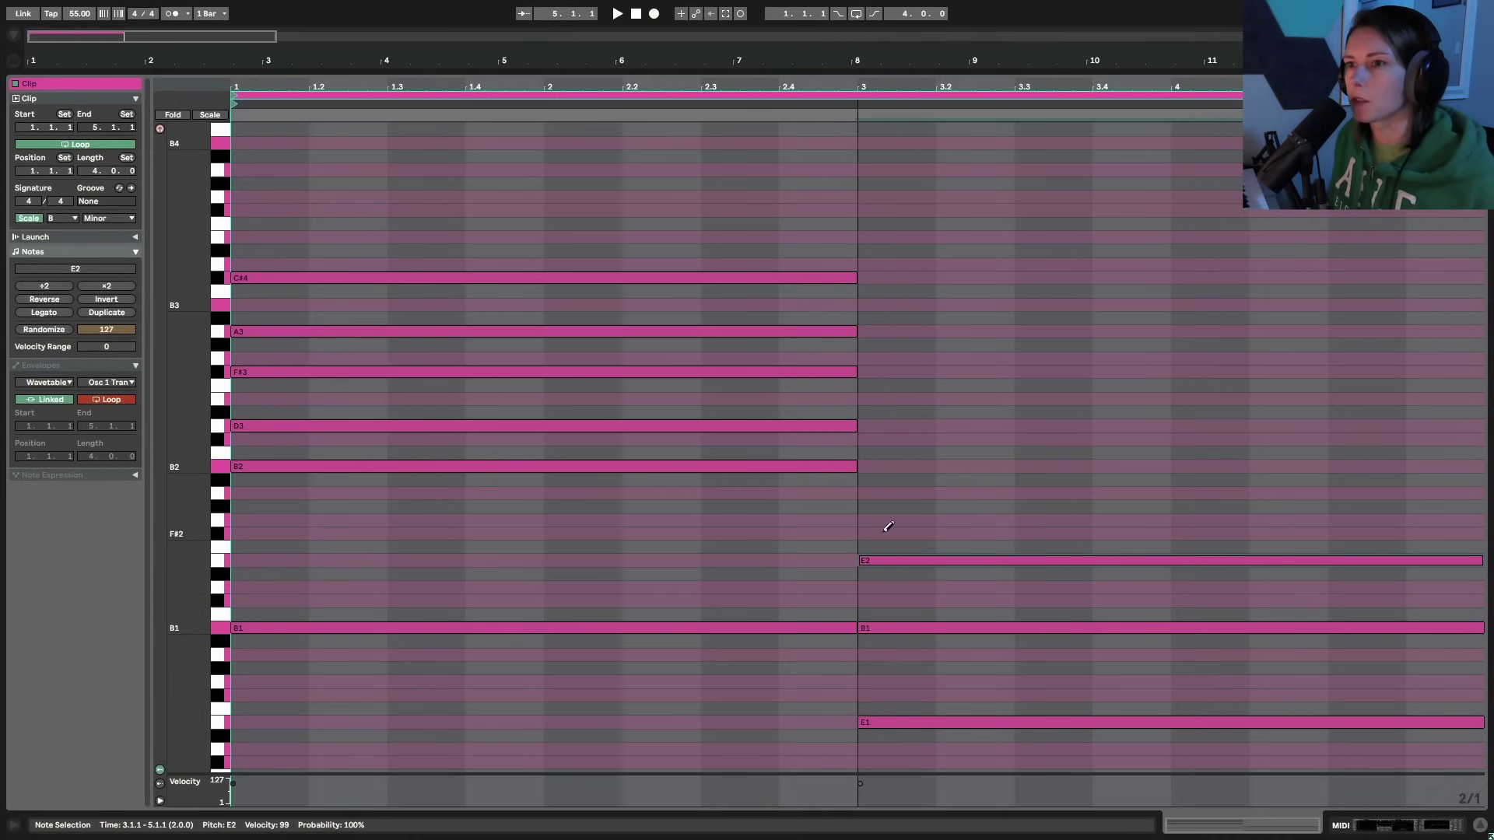
click(888, 520)
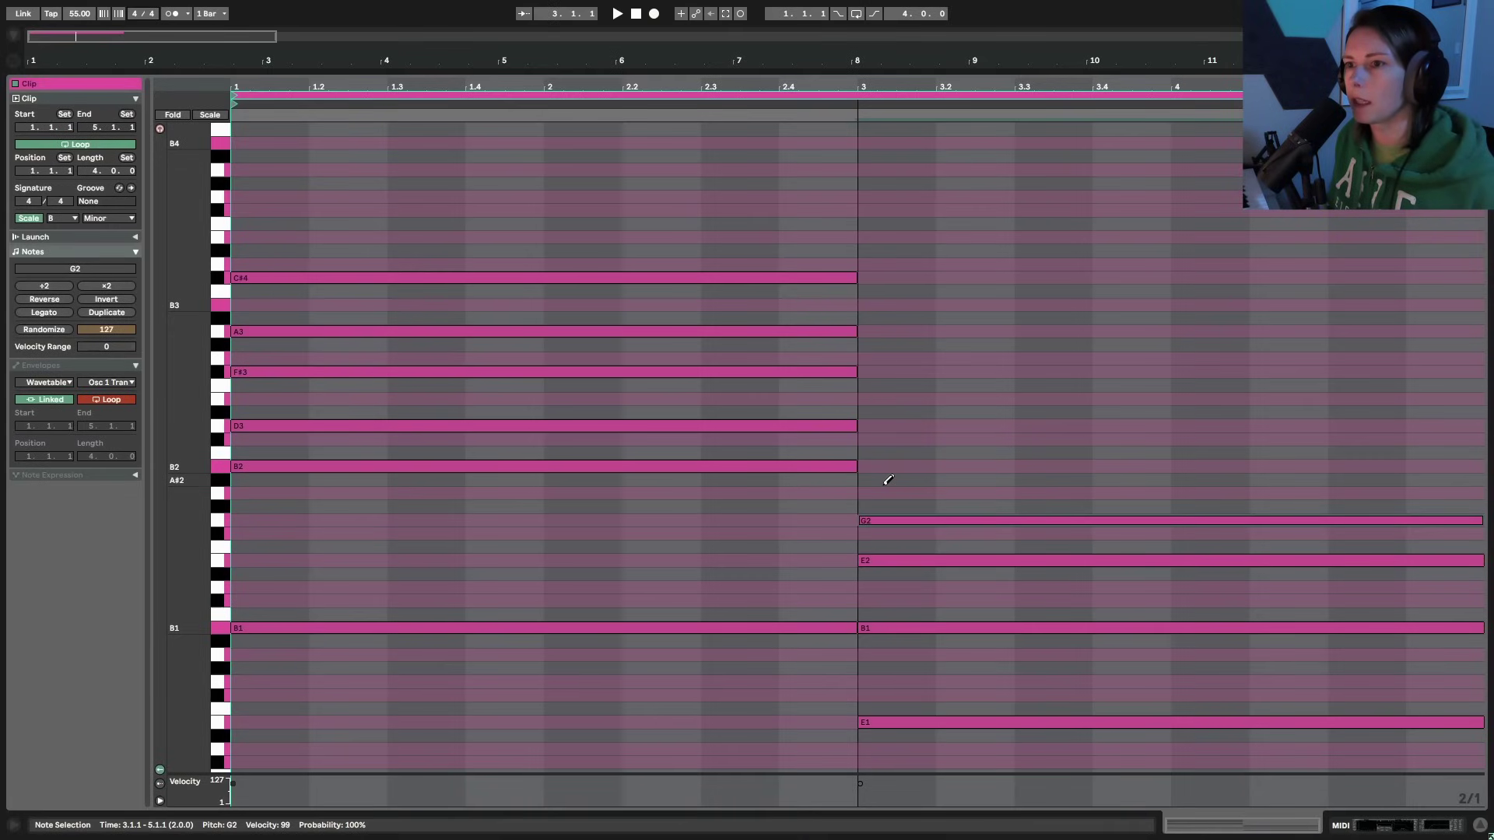
click(887, 426)
click(891, 370)
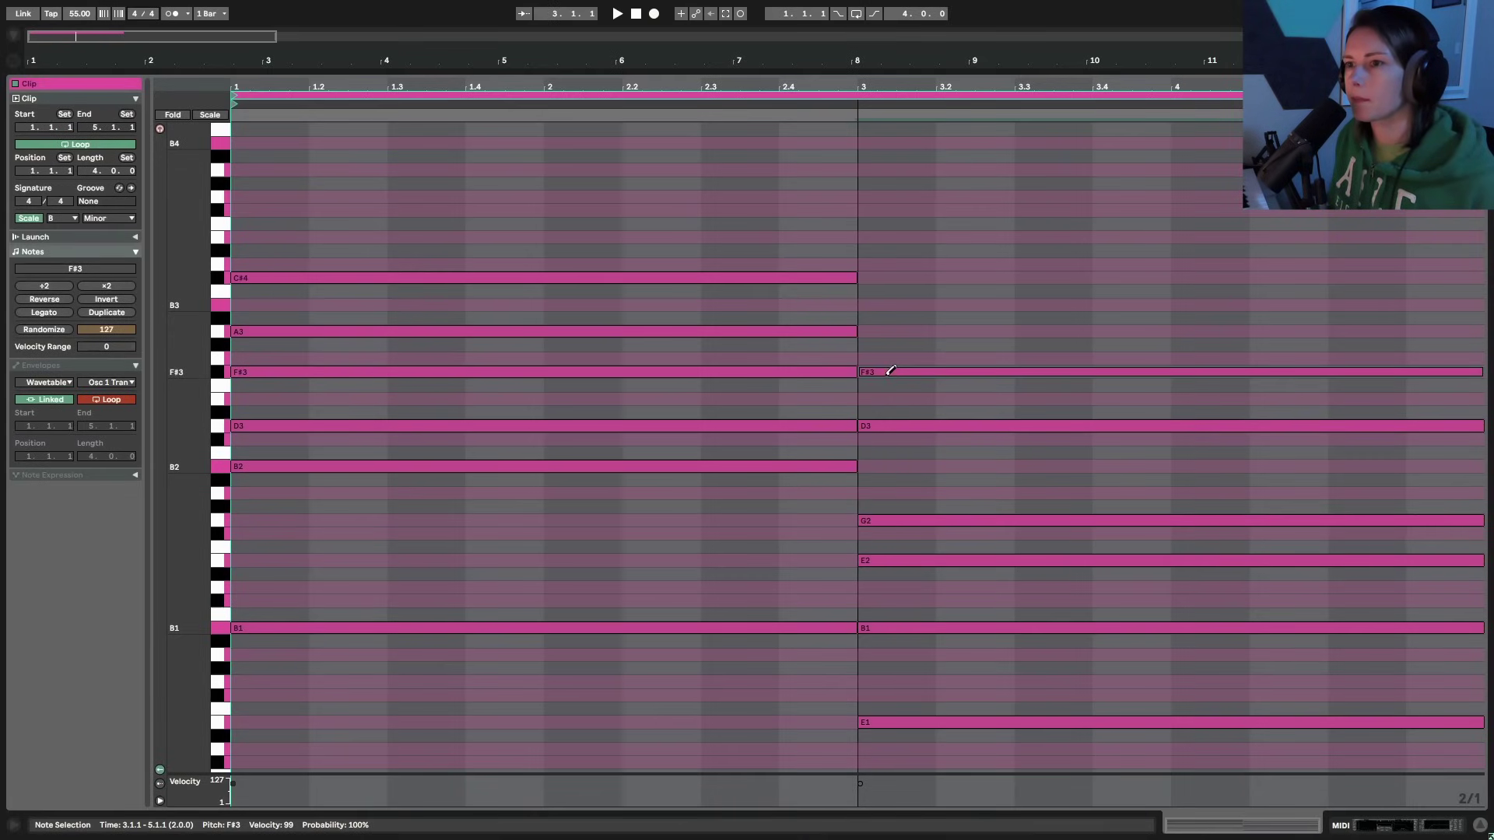
scroll(968, 465, down, 1)
drag(1030, 747, 1014, 249)
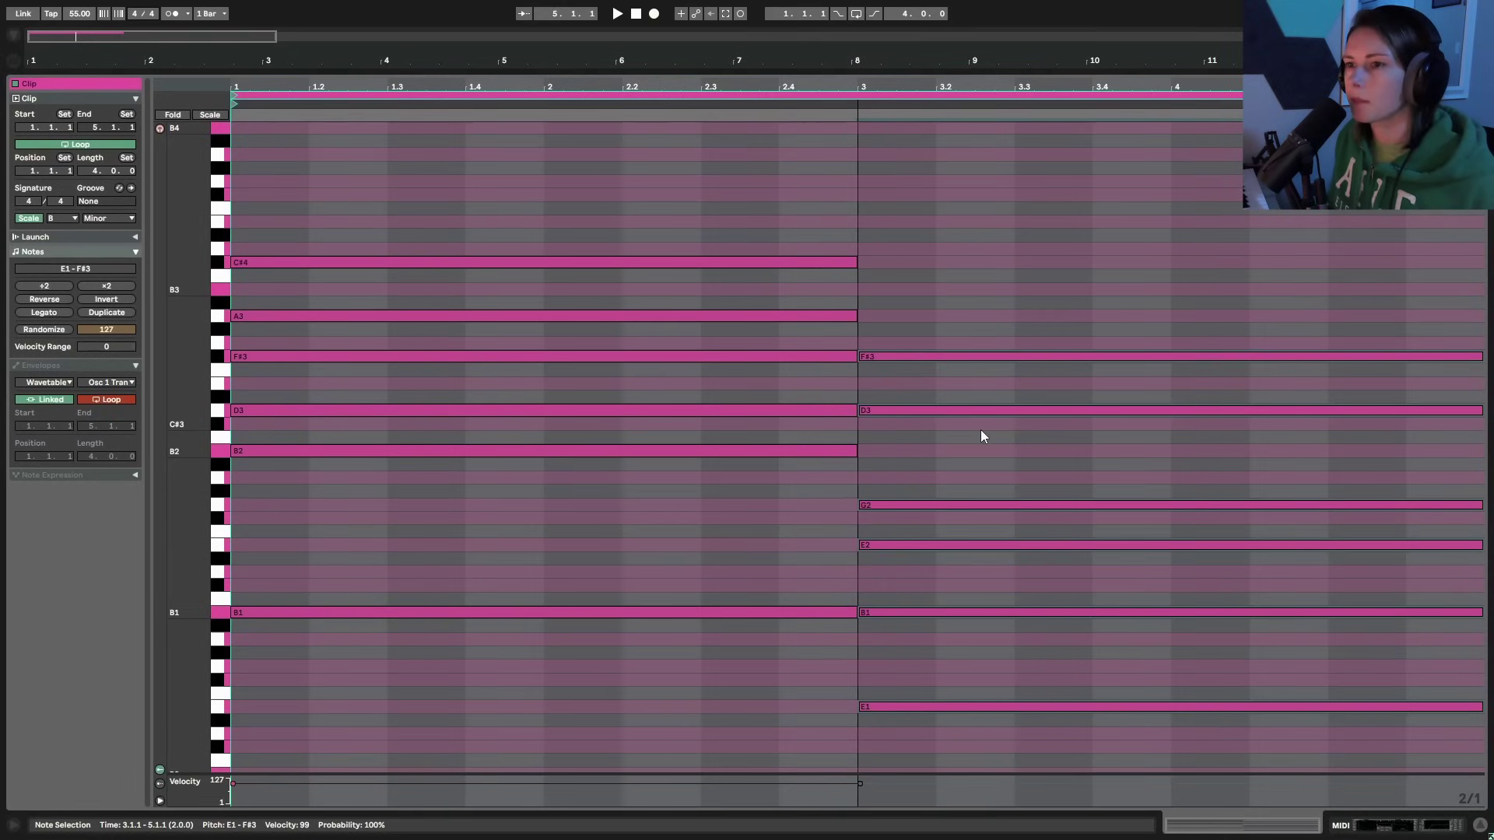
- Select the first chord and then the second to audition the progression in sequence
click(987, 649)
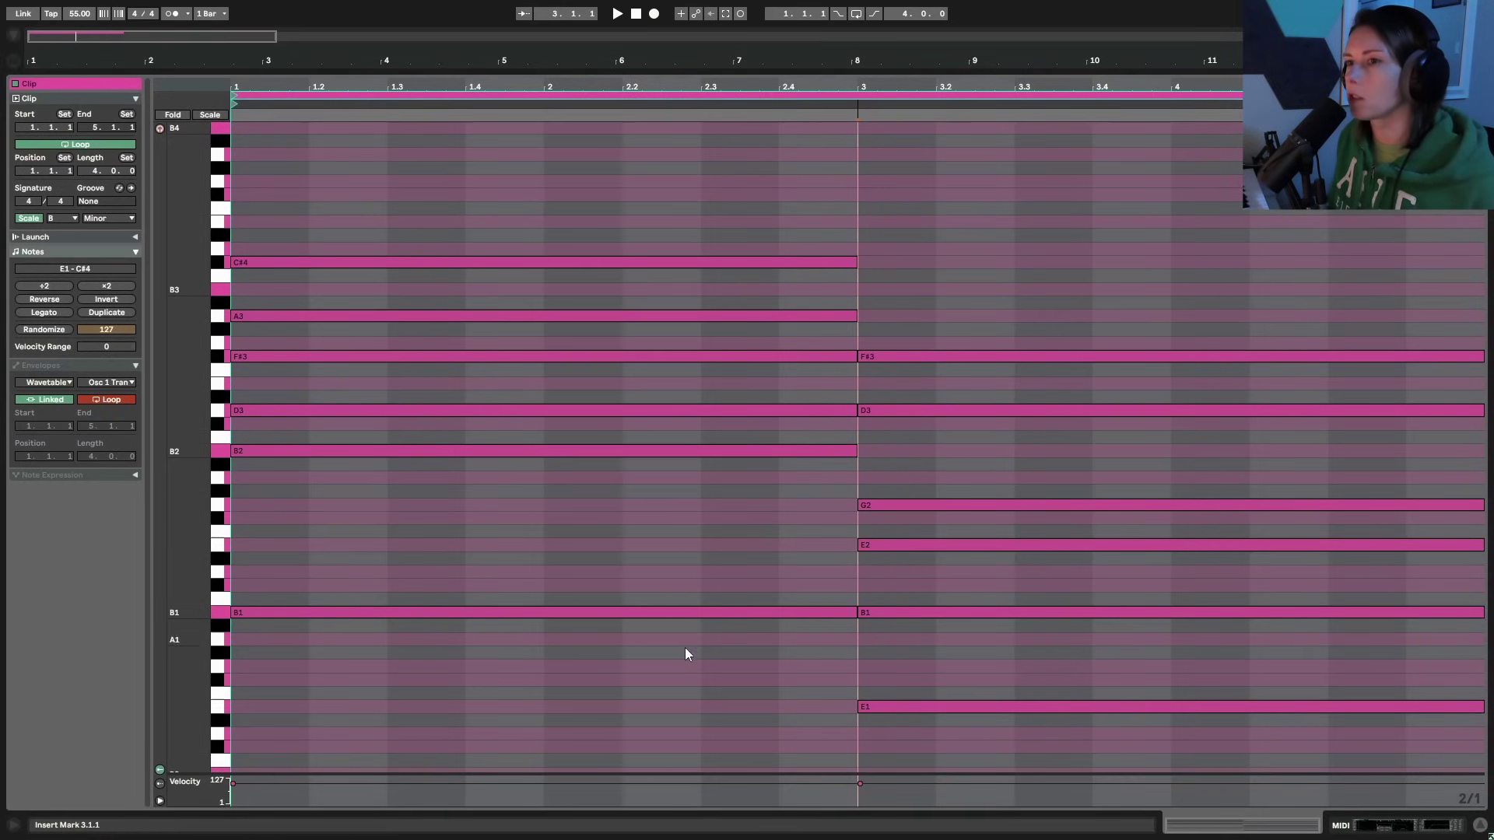
scroll(693, 650, down, 1)
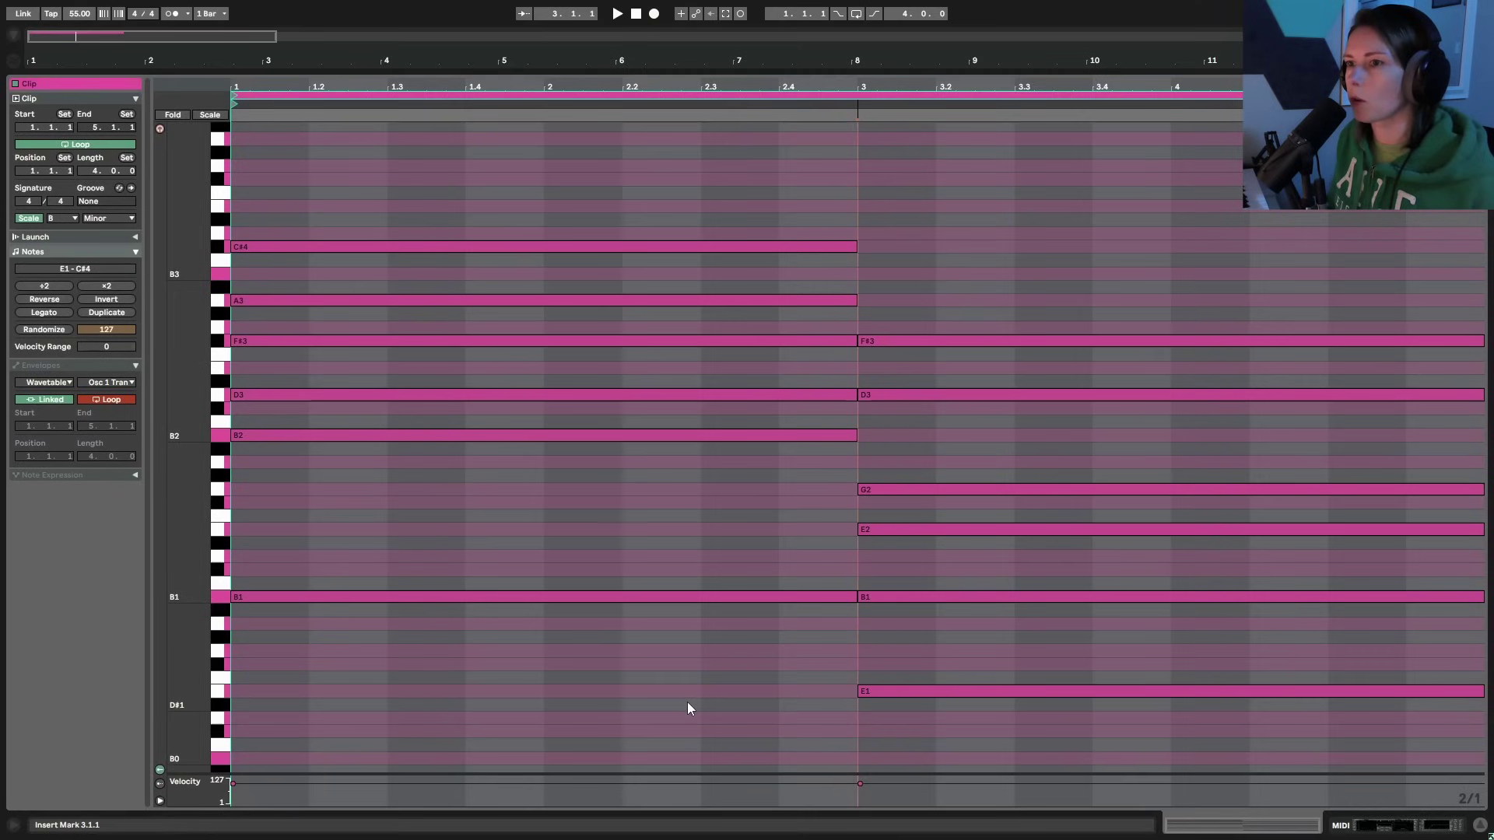
drag(687, 702, 719, 131)
drag(1008, 768, 1047, 220)
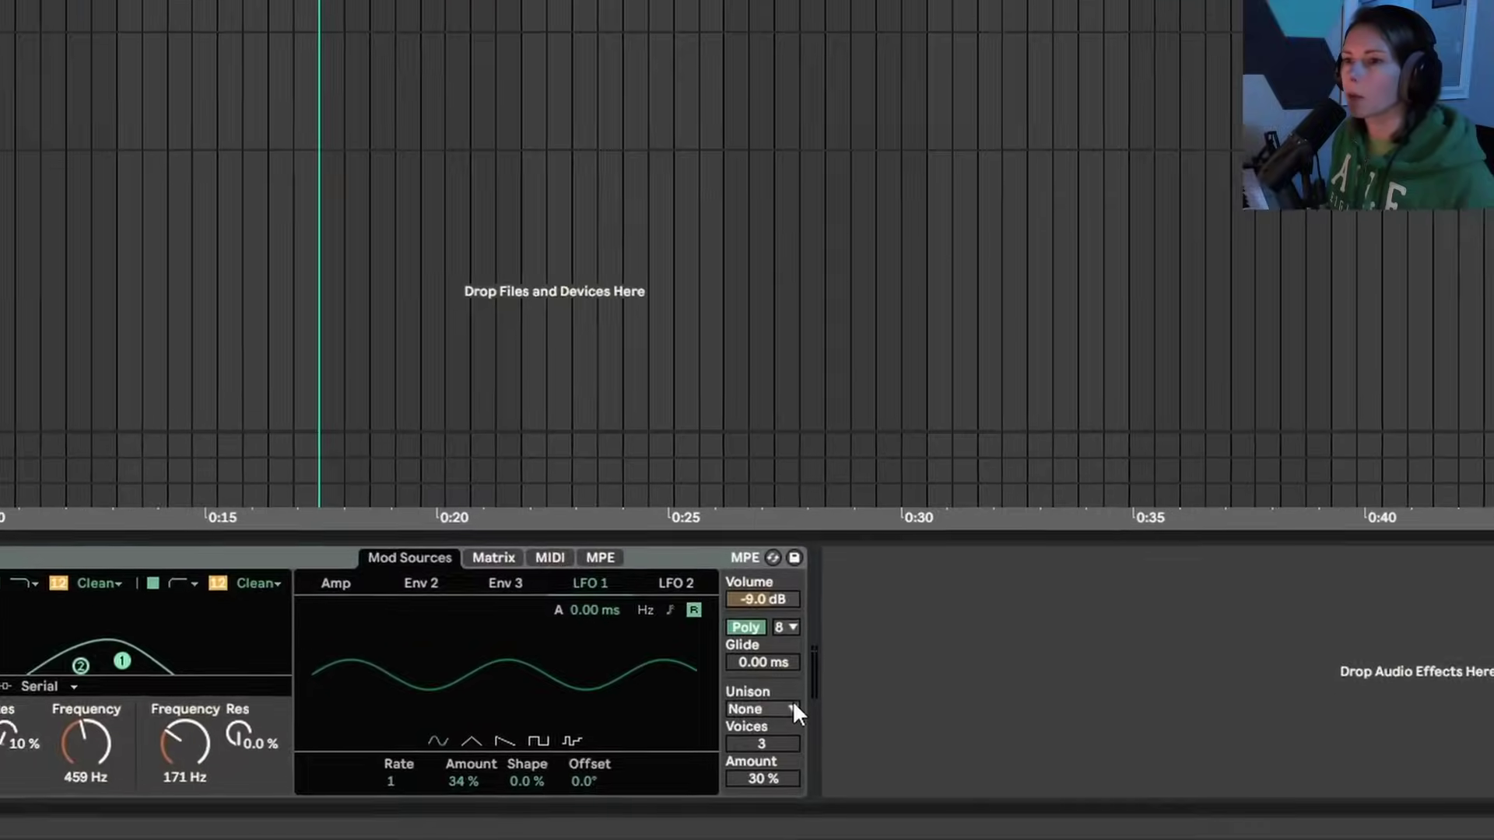
- Set Wavetable's unison mode to Classic with an amount of 18%
click(786, 731)
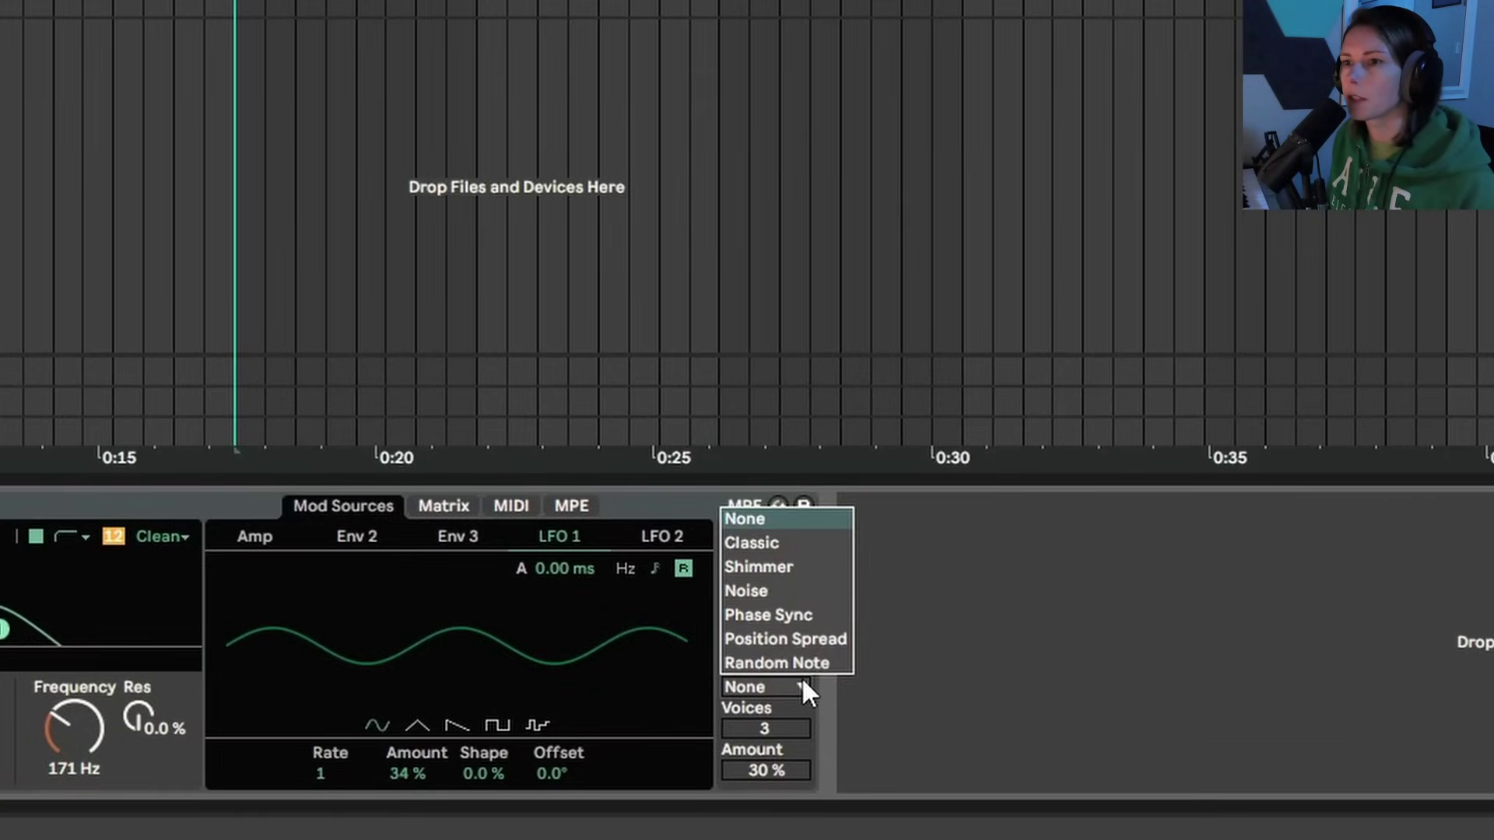
click(771, 544)
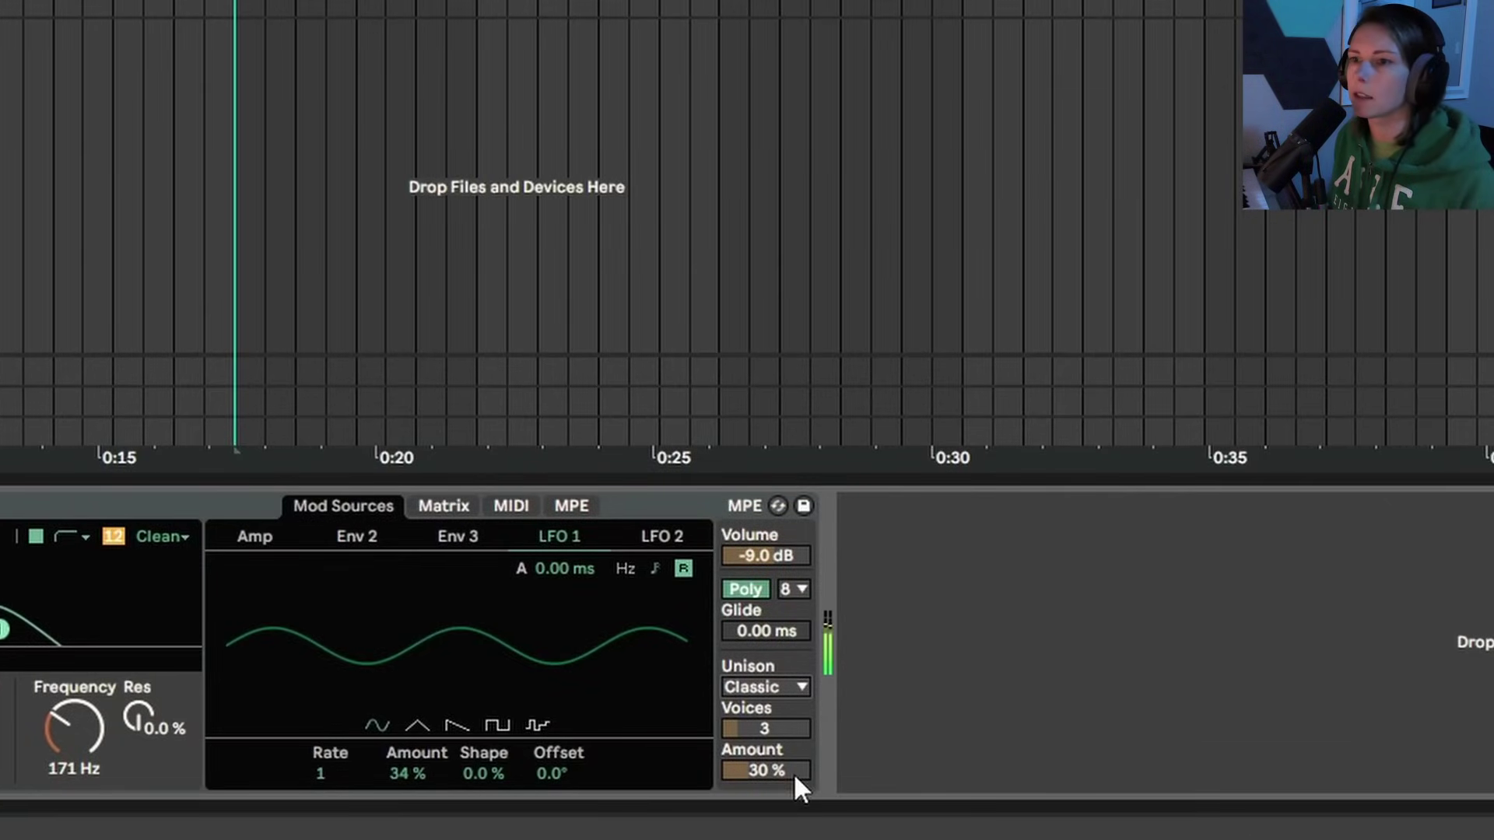
drag(794, 776, 794, 782)
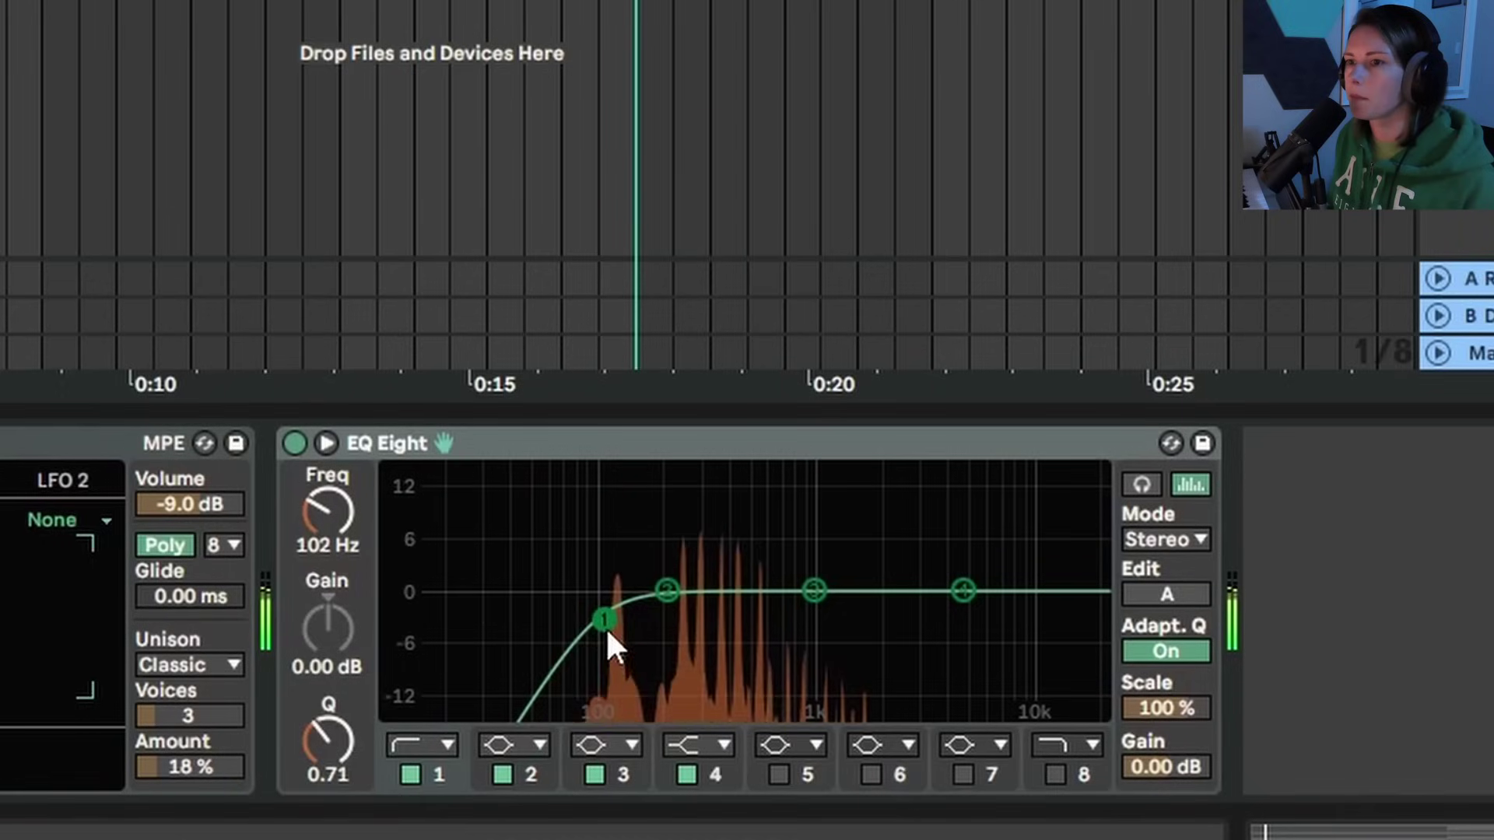
- Shape the chord EQ with a low cut at 111 Hz, high shelf of -9.30 dB at 516 Hz, and band 2 about -3.60 dB at 116 Hz
drag(606, 628, 612, 616)
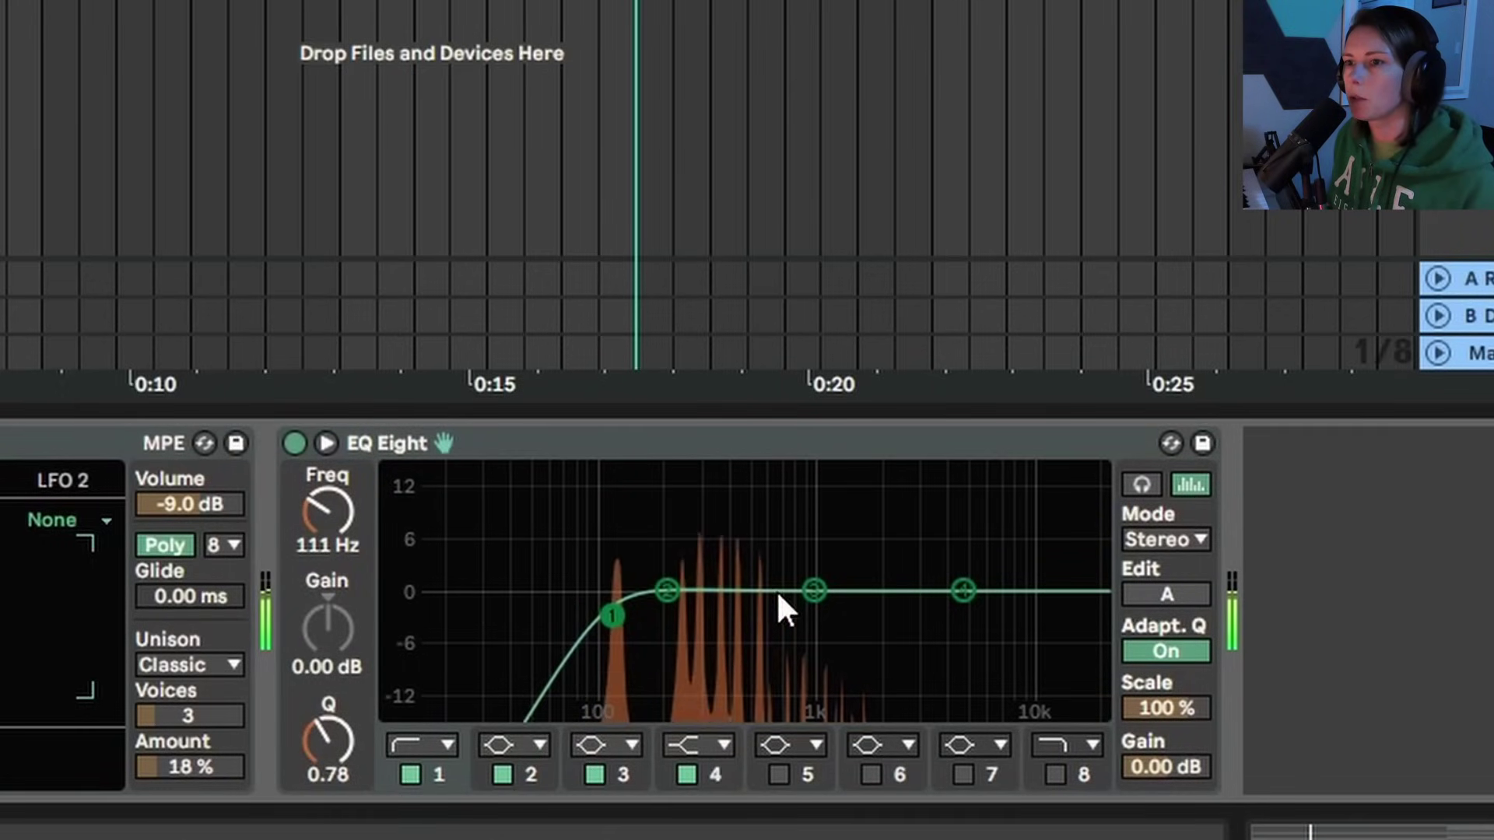
drag(963, 590, 753, 665)
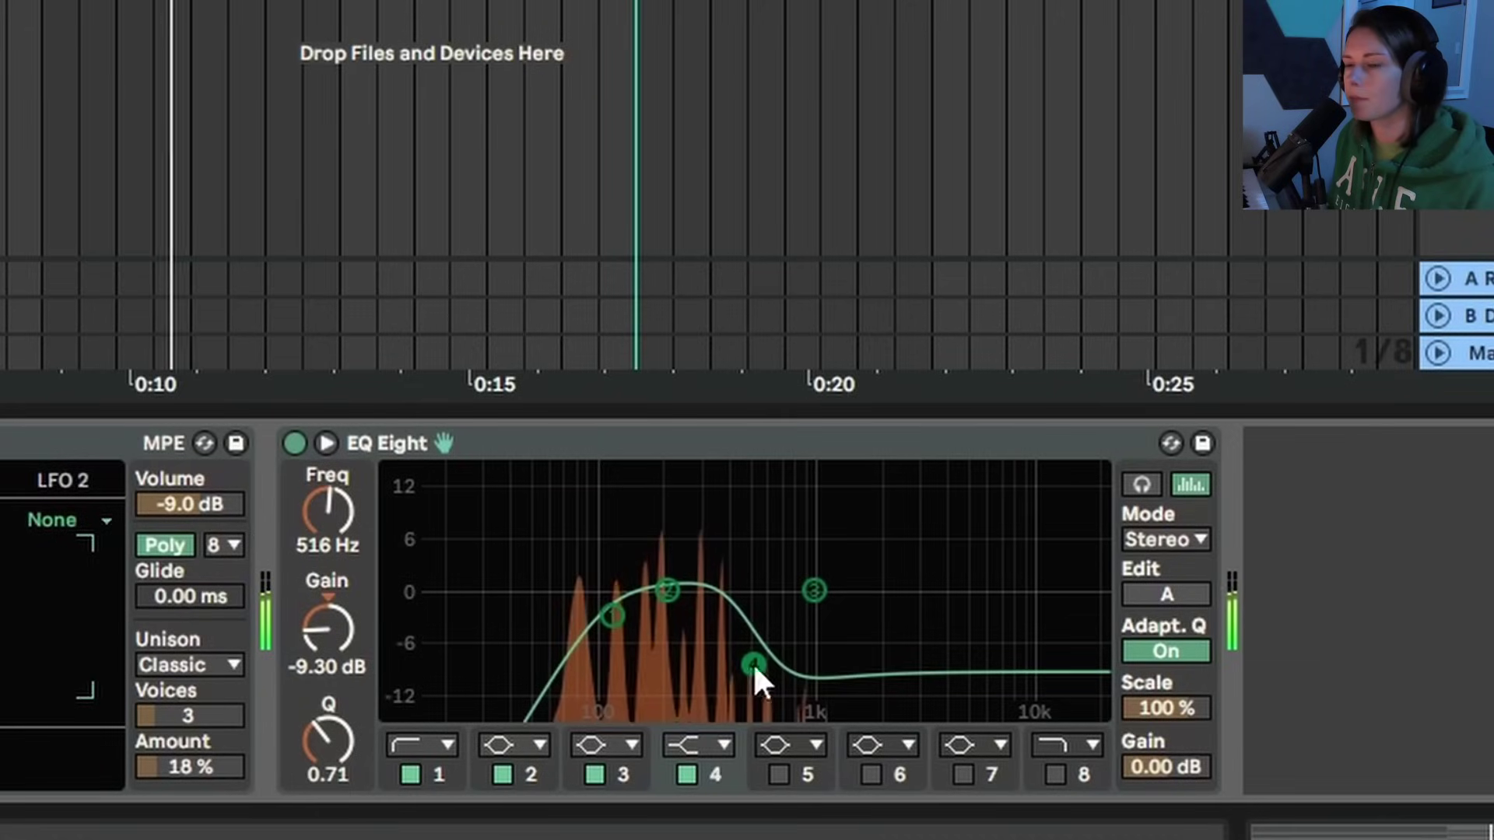
click(666, 590)
drag(670, 599, 614, 618)
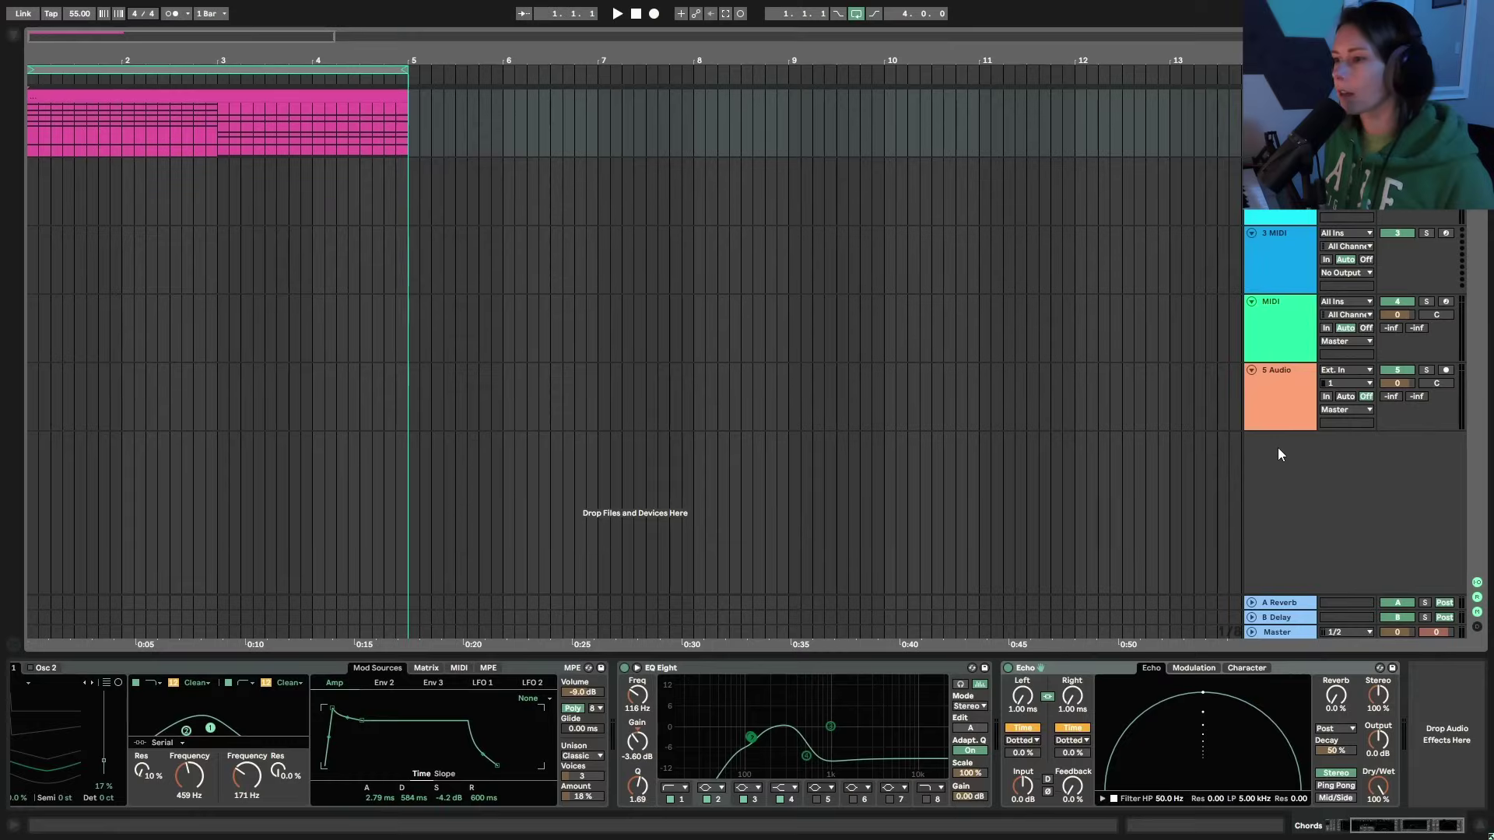
- Insert a new MIDI track below the audio track and rename it Ghost Sidechain
right_click(1277, 447)
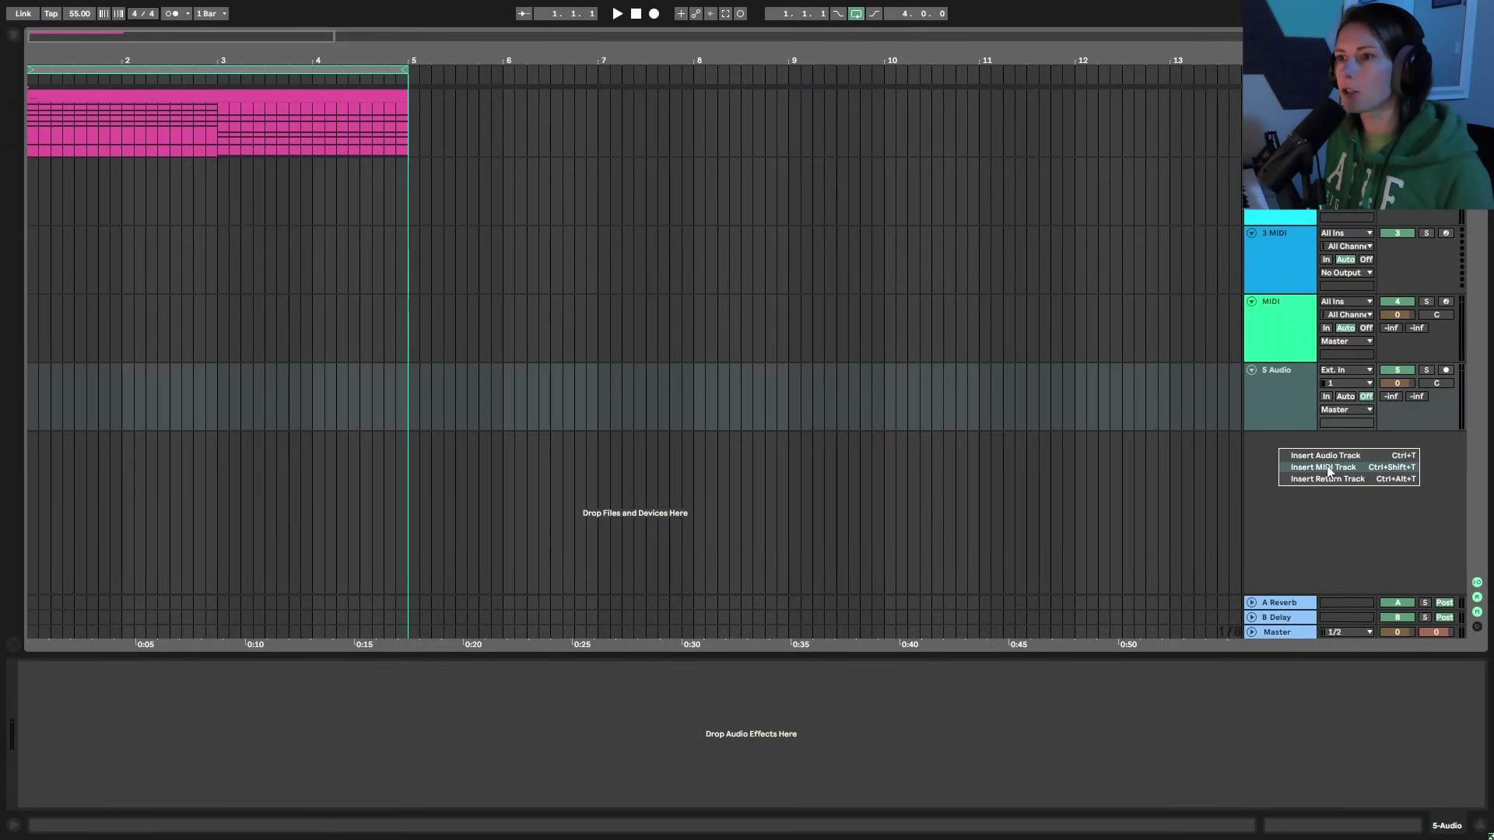
click(1324, 467)
right_click(1285, 468)
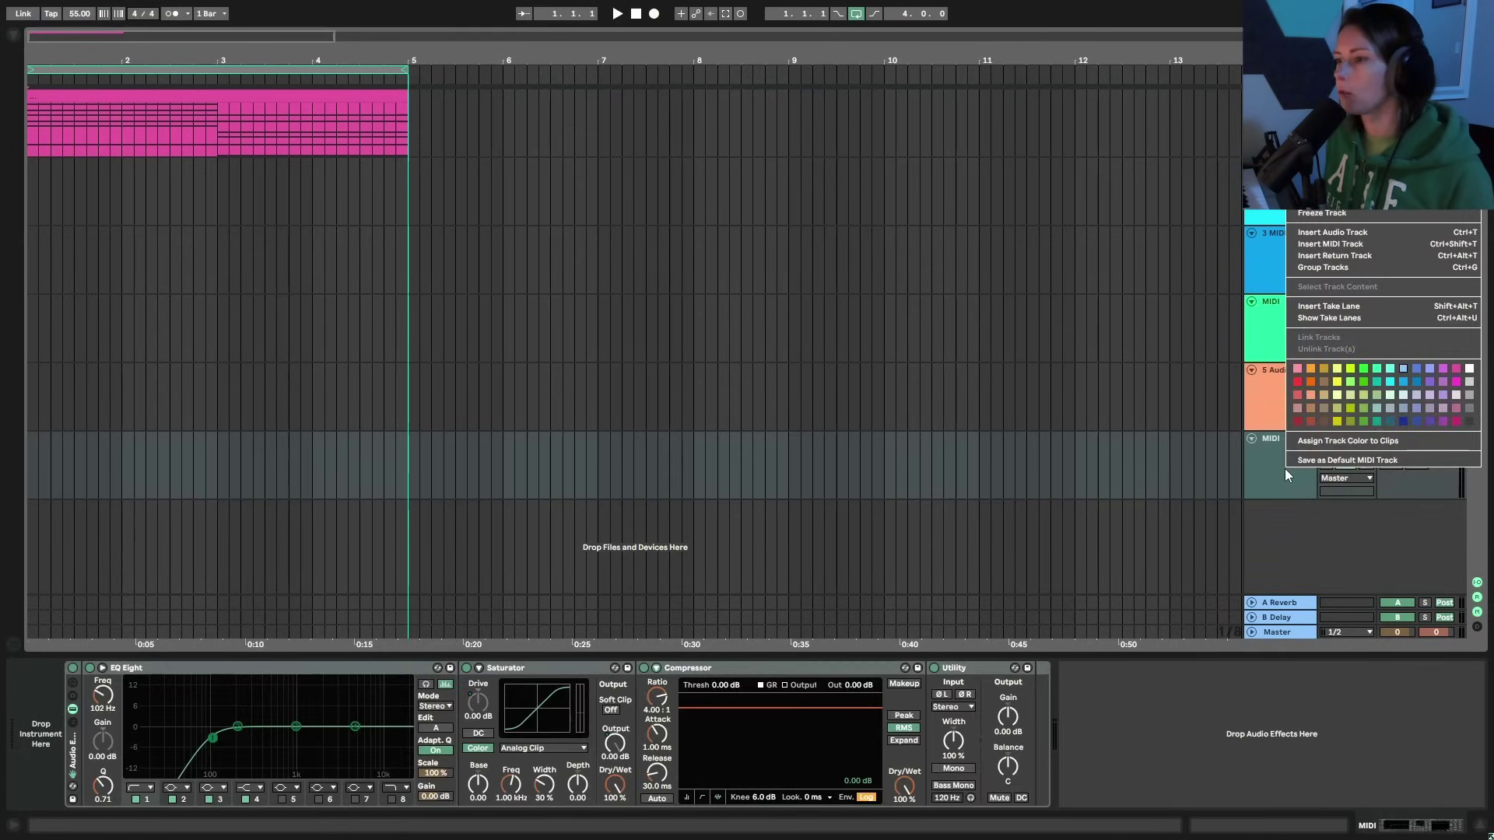
click(1313, 181)
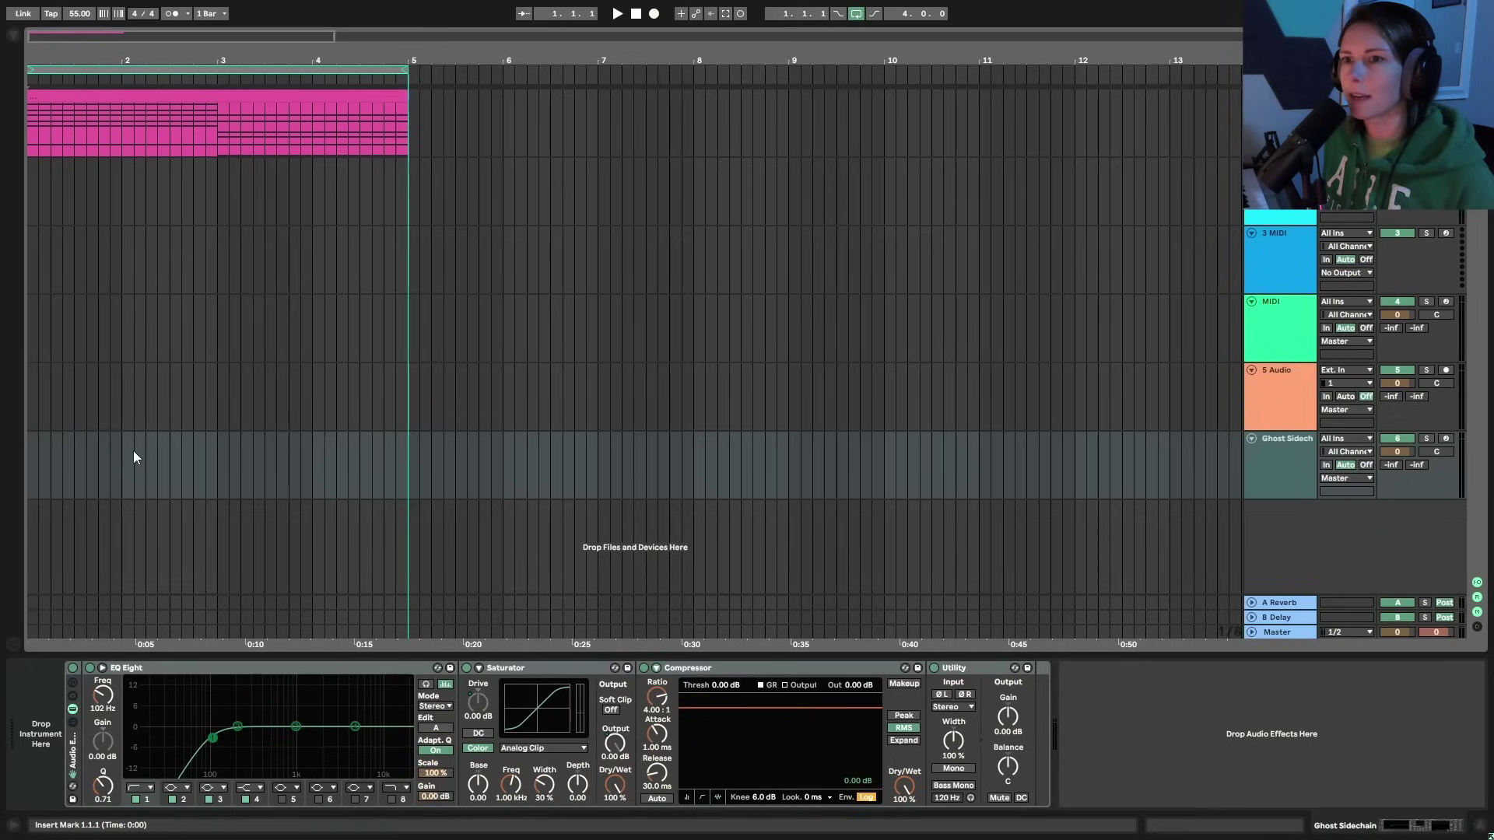
- Create an empty four-bar MIDI clip on the Ghost Sidechain track, spanning bar 1 to the start of bar 5
click(133, 457)
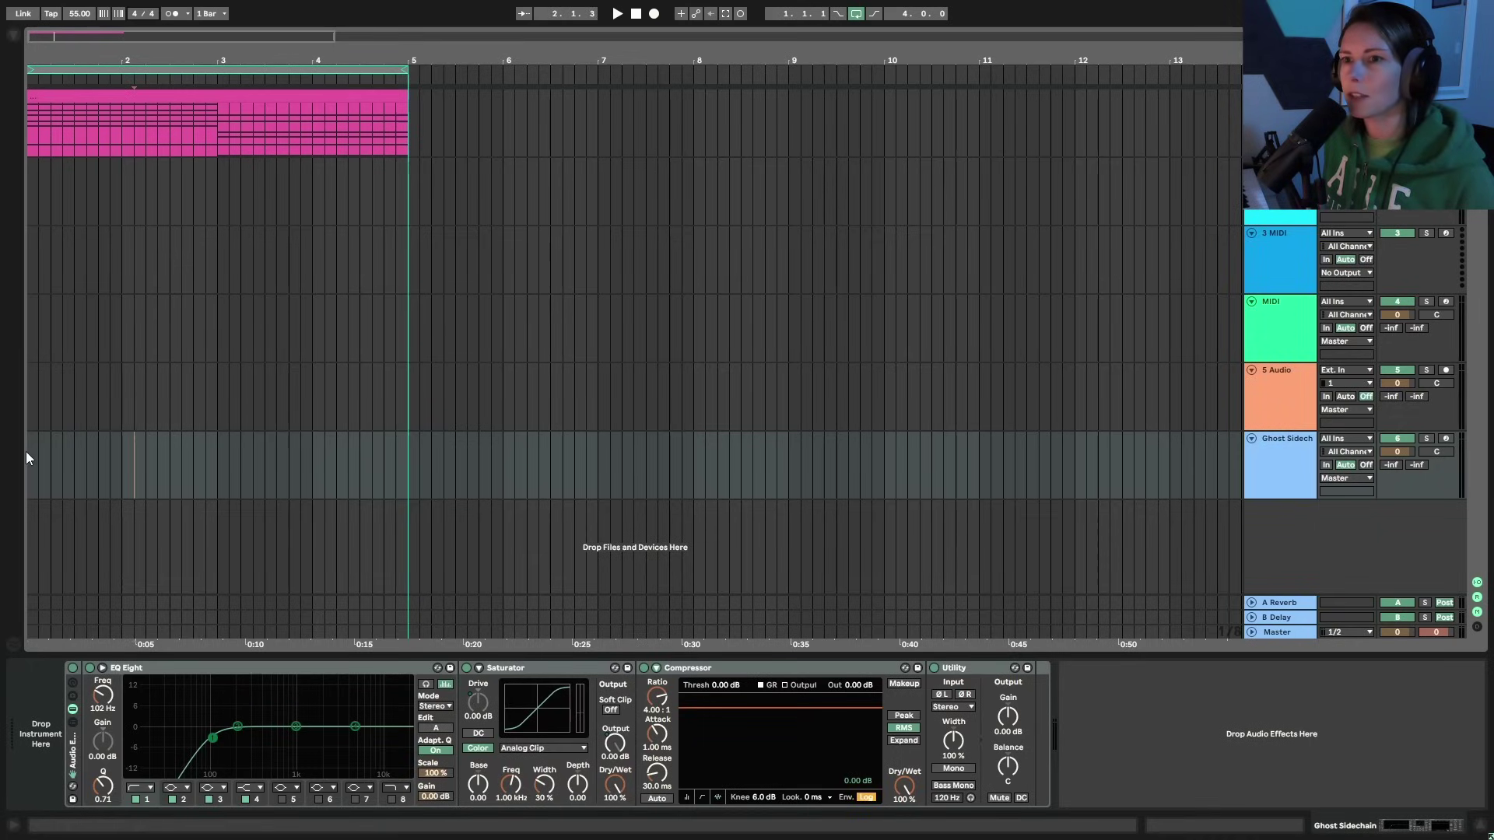
click(50, 459)
drag(31, 464, 405, 473)
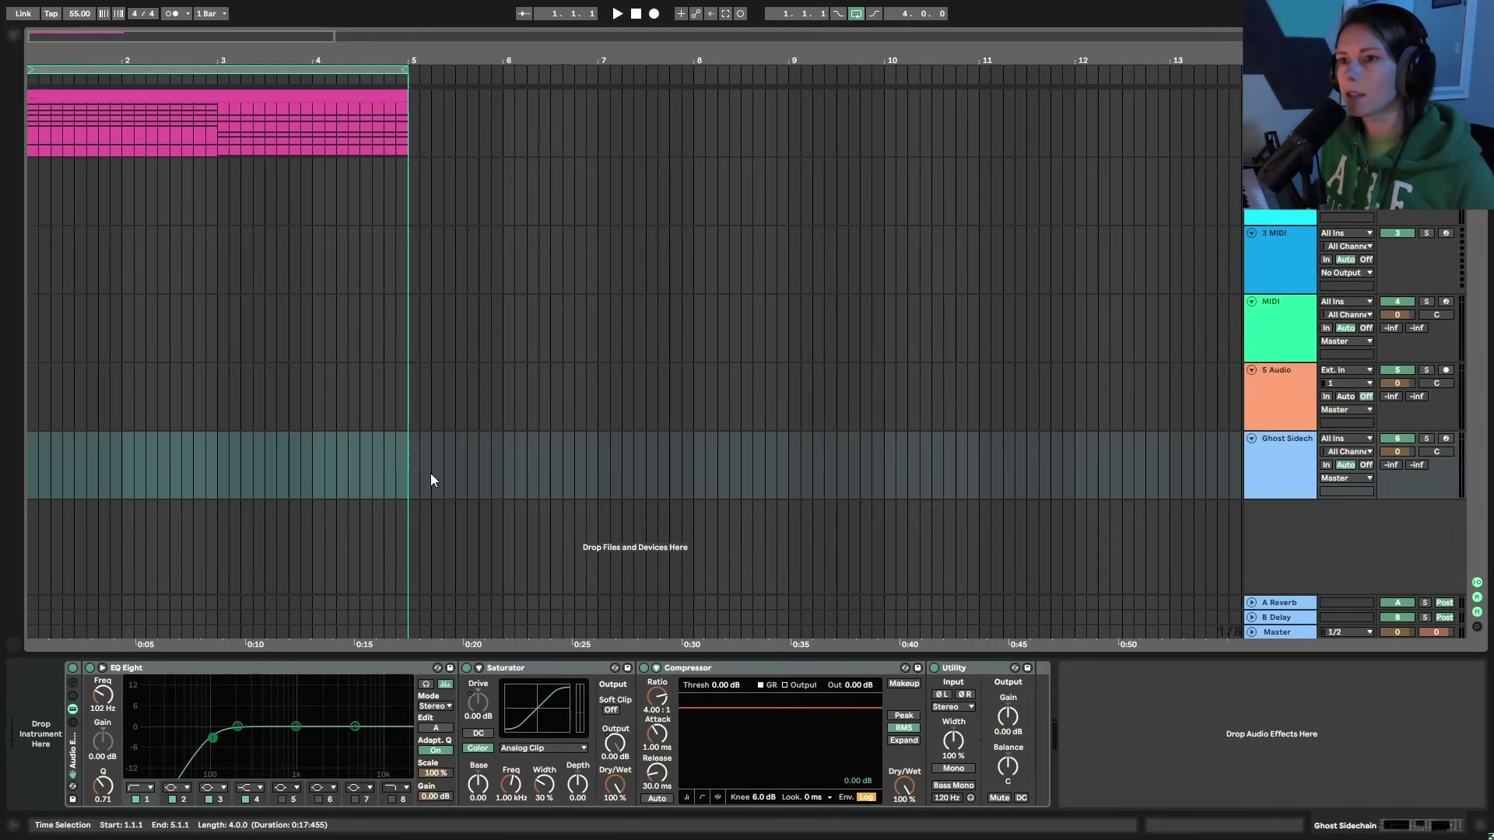
key(ctrl+shift+m)
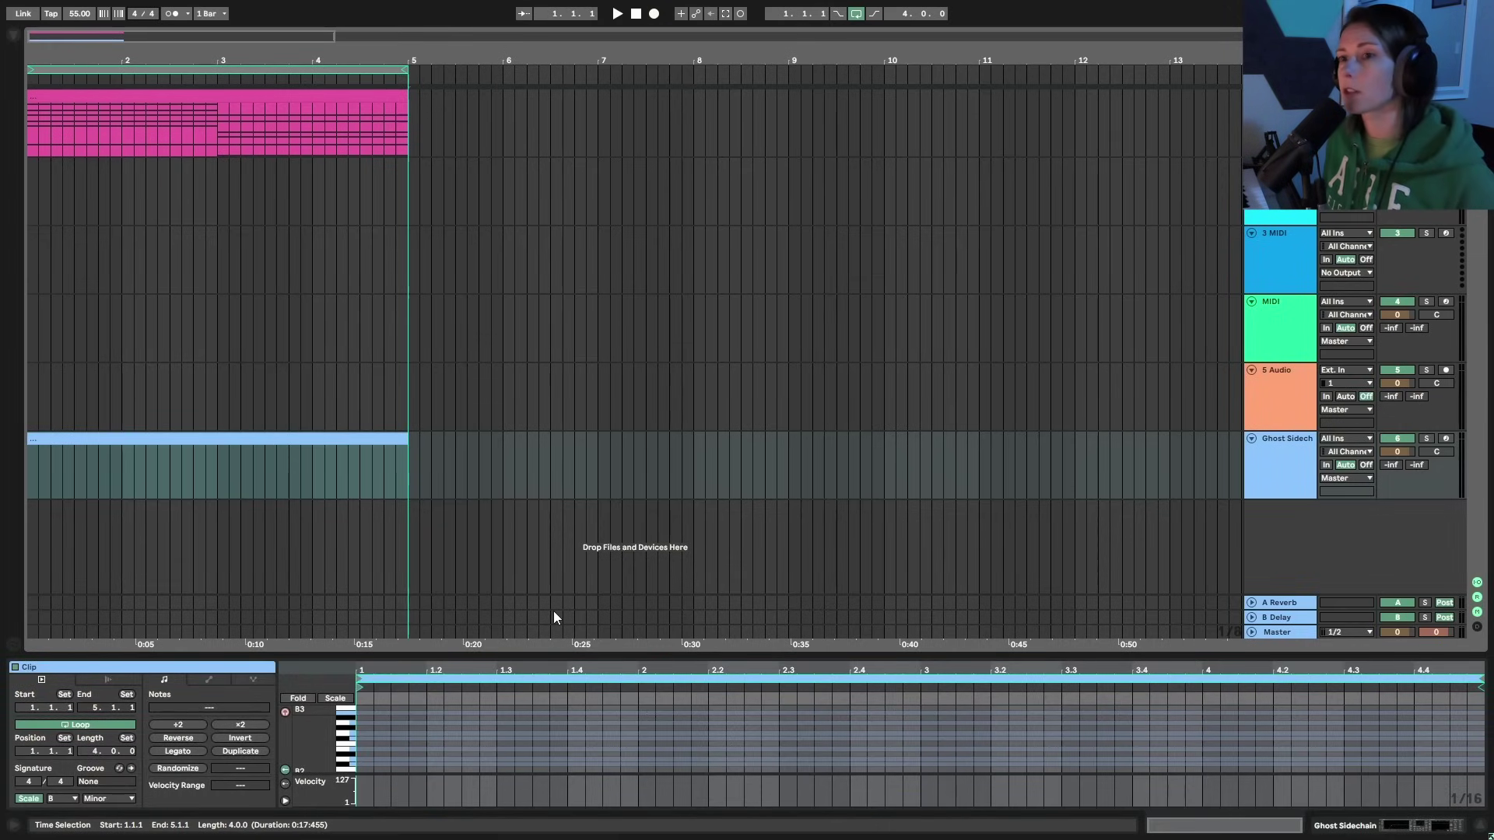
- Set the Ghost Sidechain clip's grid to 1/4 and draw a one-beat D2 note at 1.1.1
drag(575, 653, 575, 149)
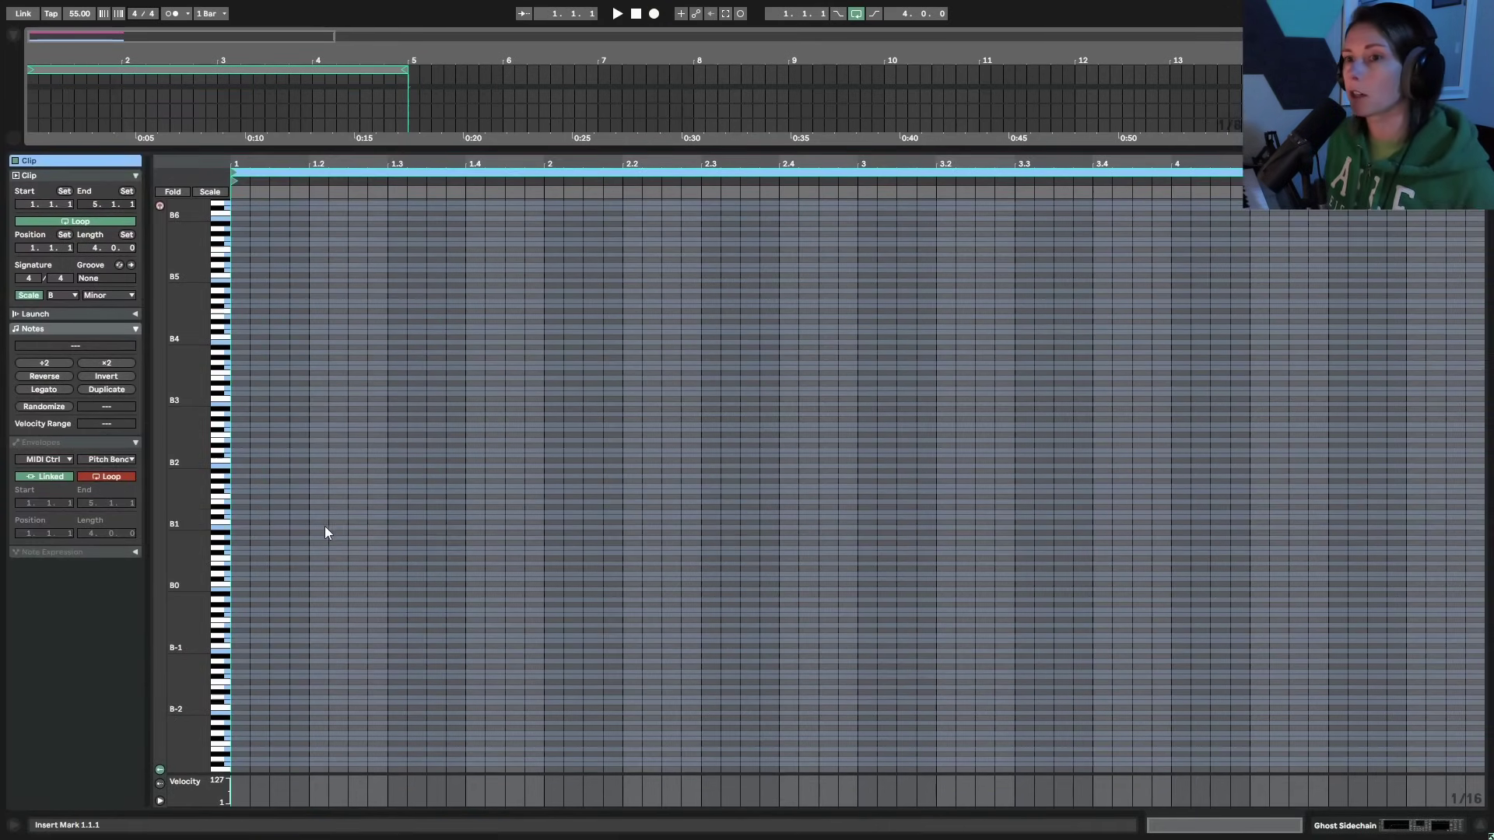
right_click(264, 475)
click(299, 688)
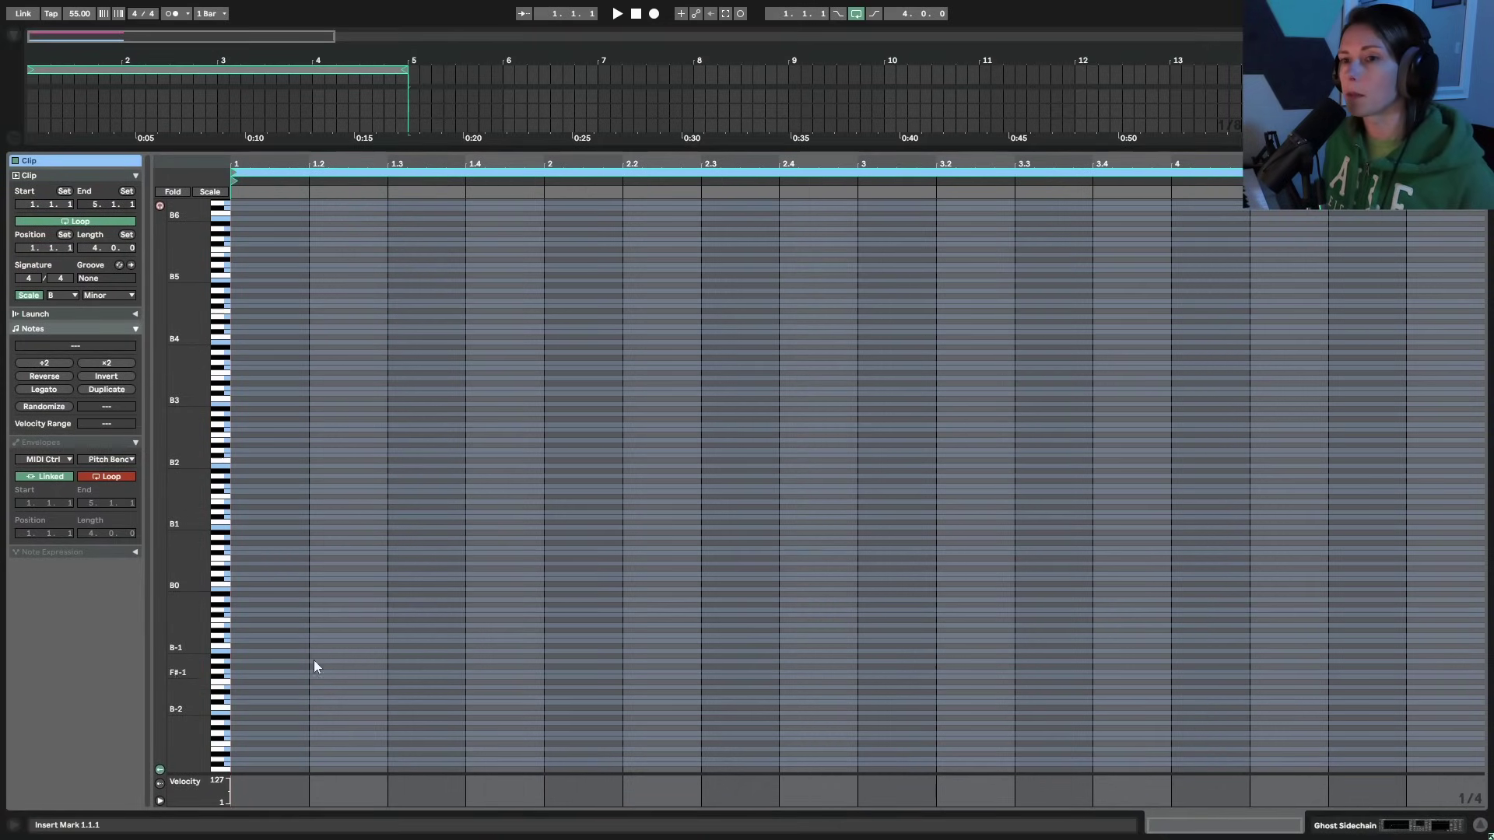
key(b)
click(266, 512)
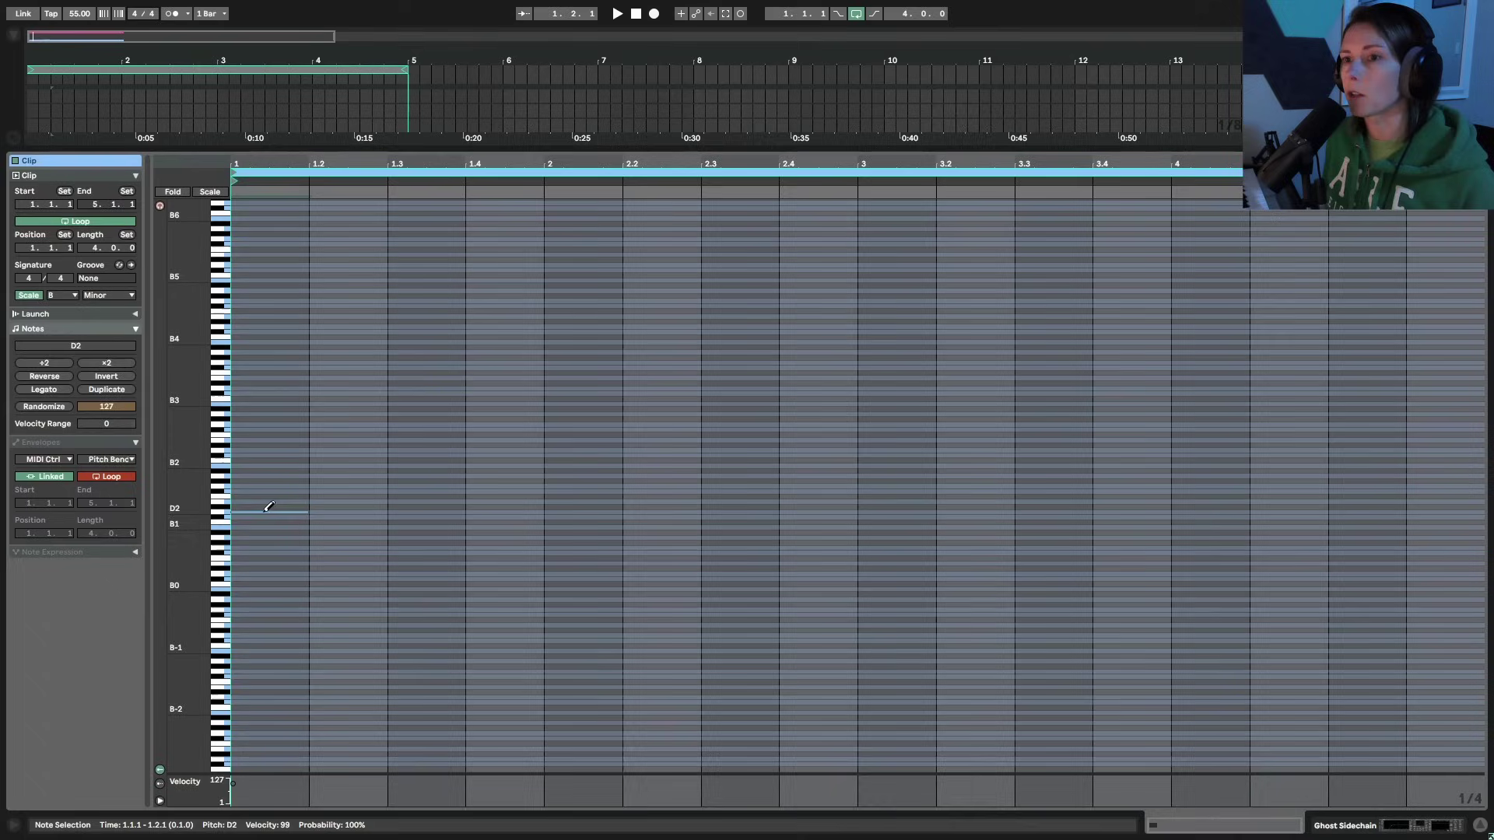
- Duplicate the D2 note repeatedly so one note falls on every beat of the four-bar clip
key(ctrl+d)
key(ctrl+d)
key(ctrl+d)
key(ctrl+d)
key(ctrl+d)
key(ctrl+d)
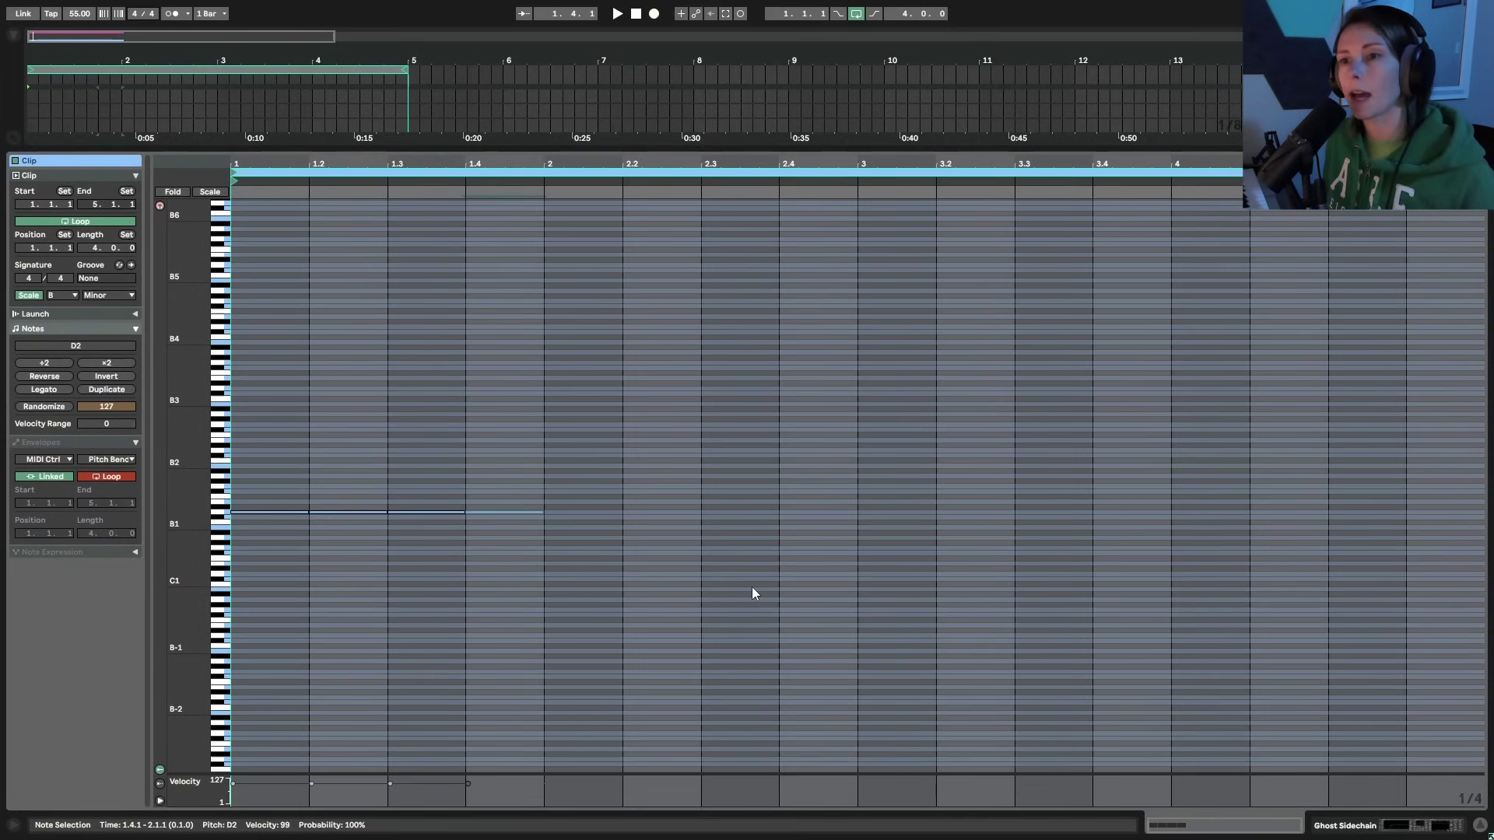
key(ctrl+d)
key(ctrl+d)
key(ctrl+d)
key(ctrl+d)
key(ctrl+d)
key(ctrl+d)
key(ctrl+d)
key(ctrl+d)
key(ctrl+d)
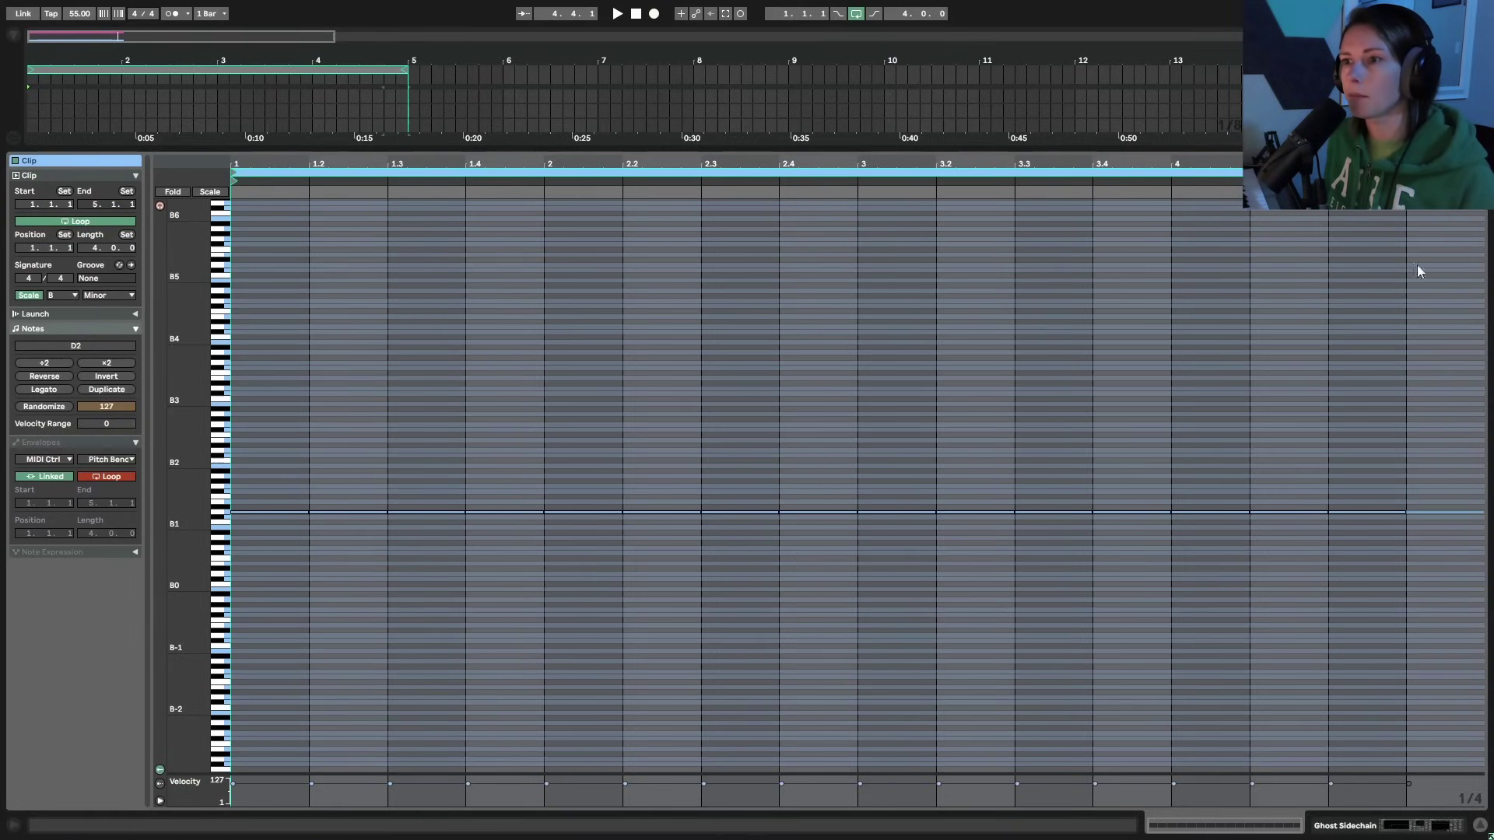
- Shorten all the D2 notes in the Ghost Sidechain clip together to about a third of a beat each
drag(1463, 375, 257, 554)
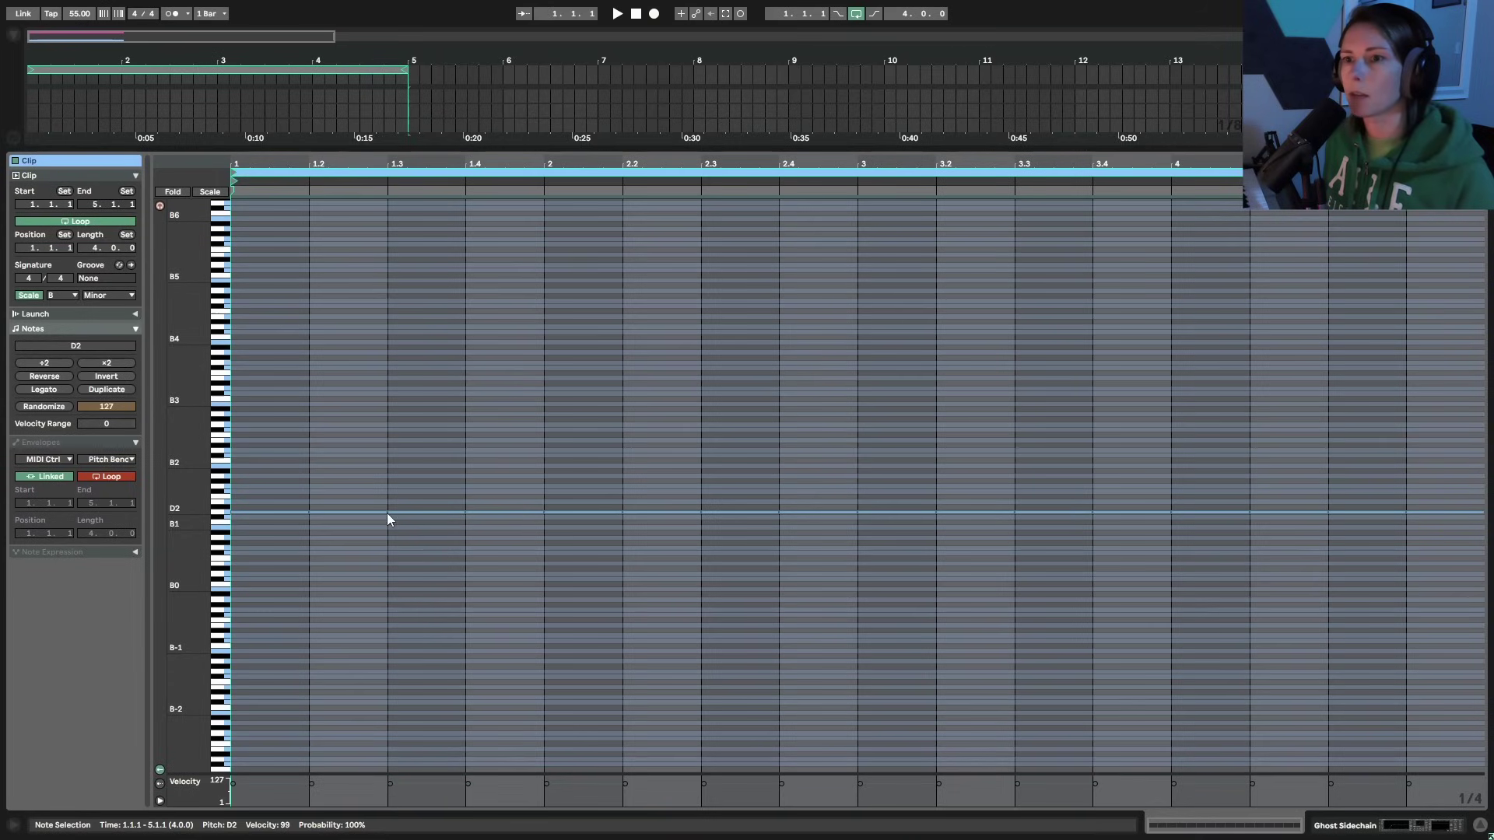
drag(384, 511, 336, 506)
click(347, 514)
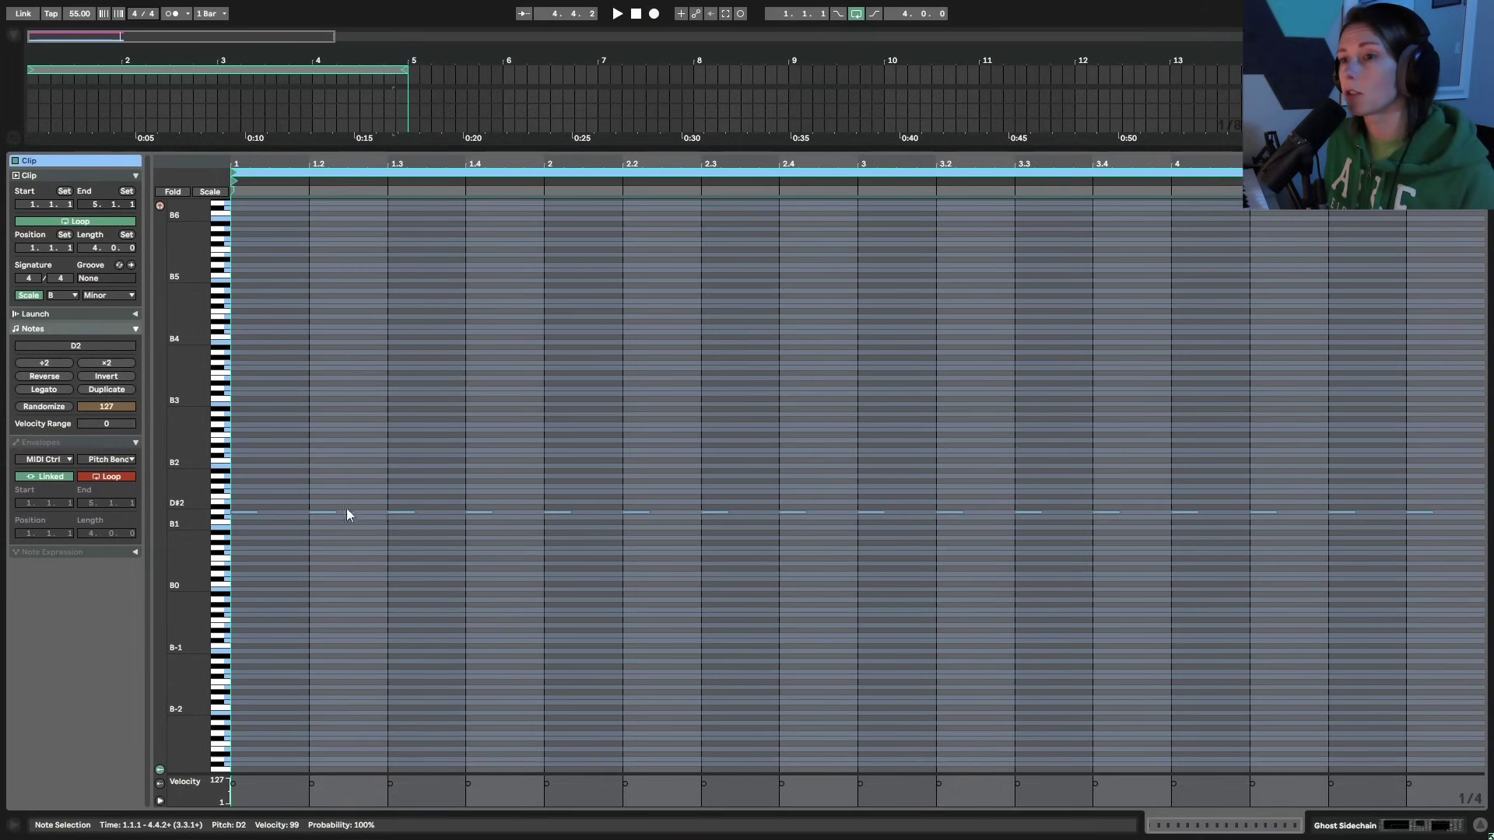
drag(742, 148, 741, 653)
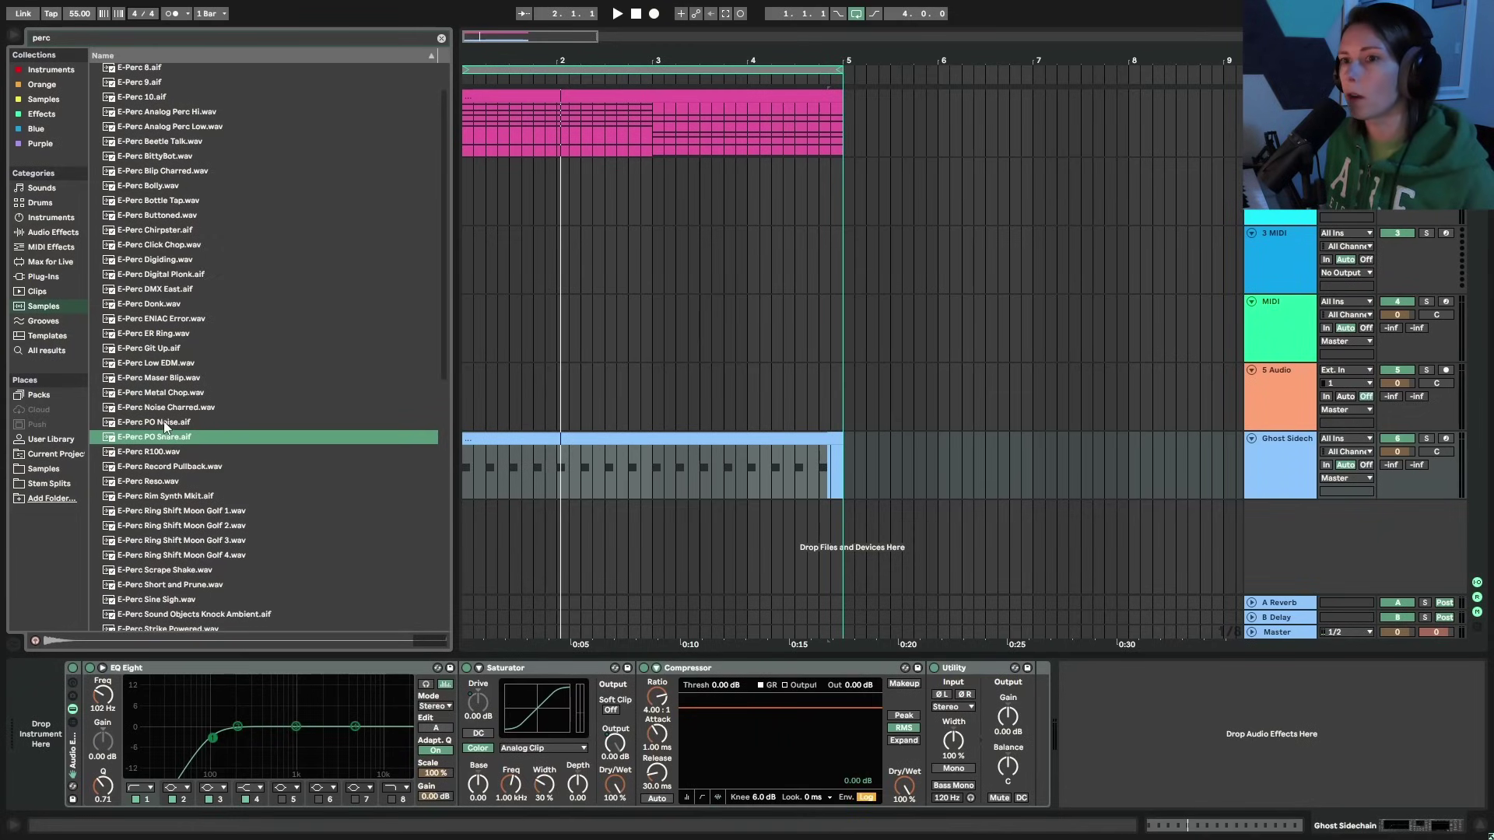
- Load the sample E-Perc PO Noise.aif as the instrument on the Ghost Sidechain track
click(164, 424)
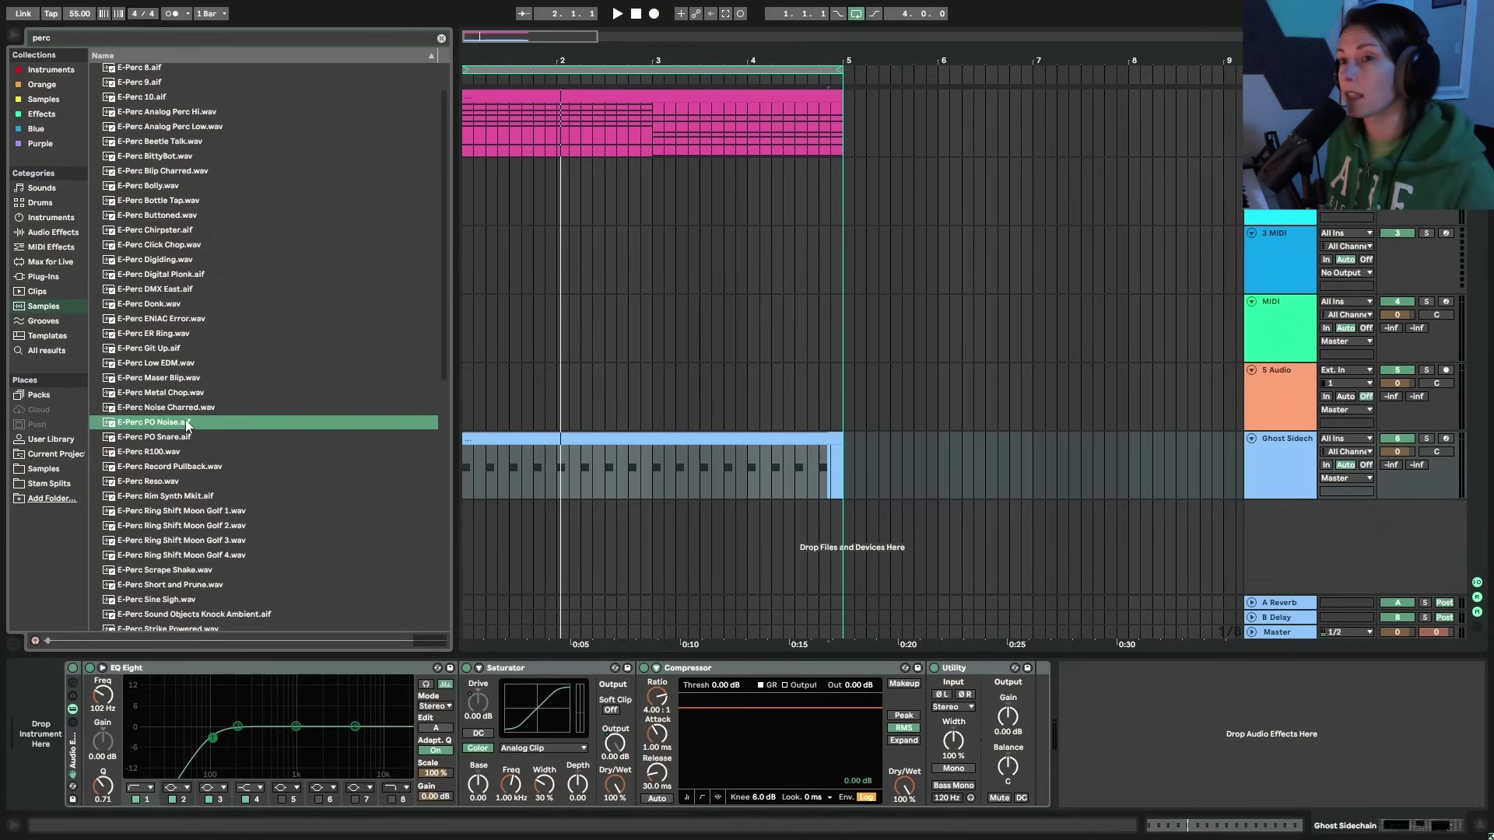
click(1288, 494)
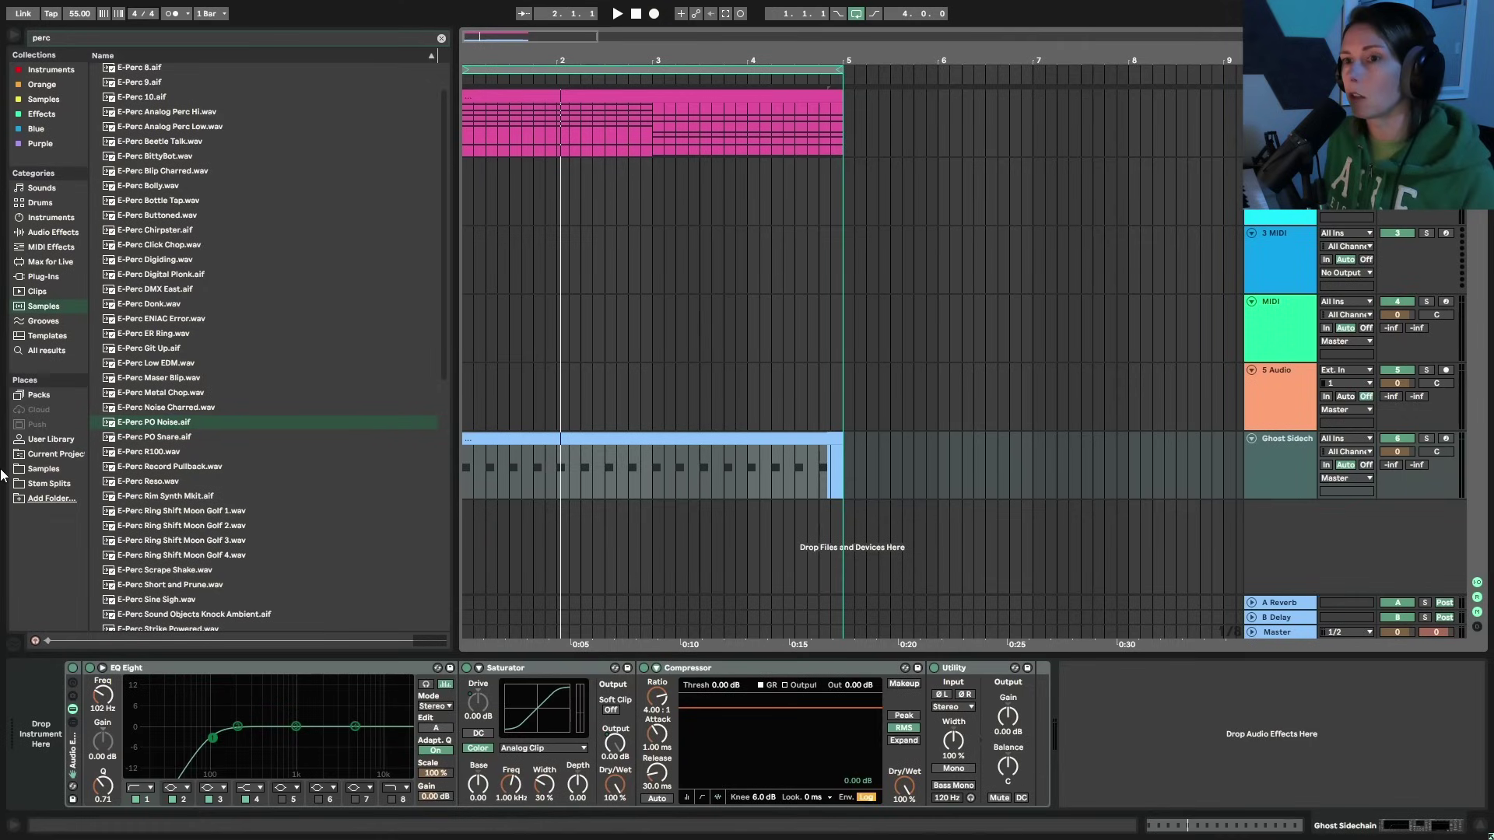
drag(193, 427, 144, 744)
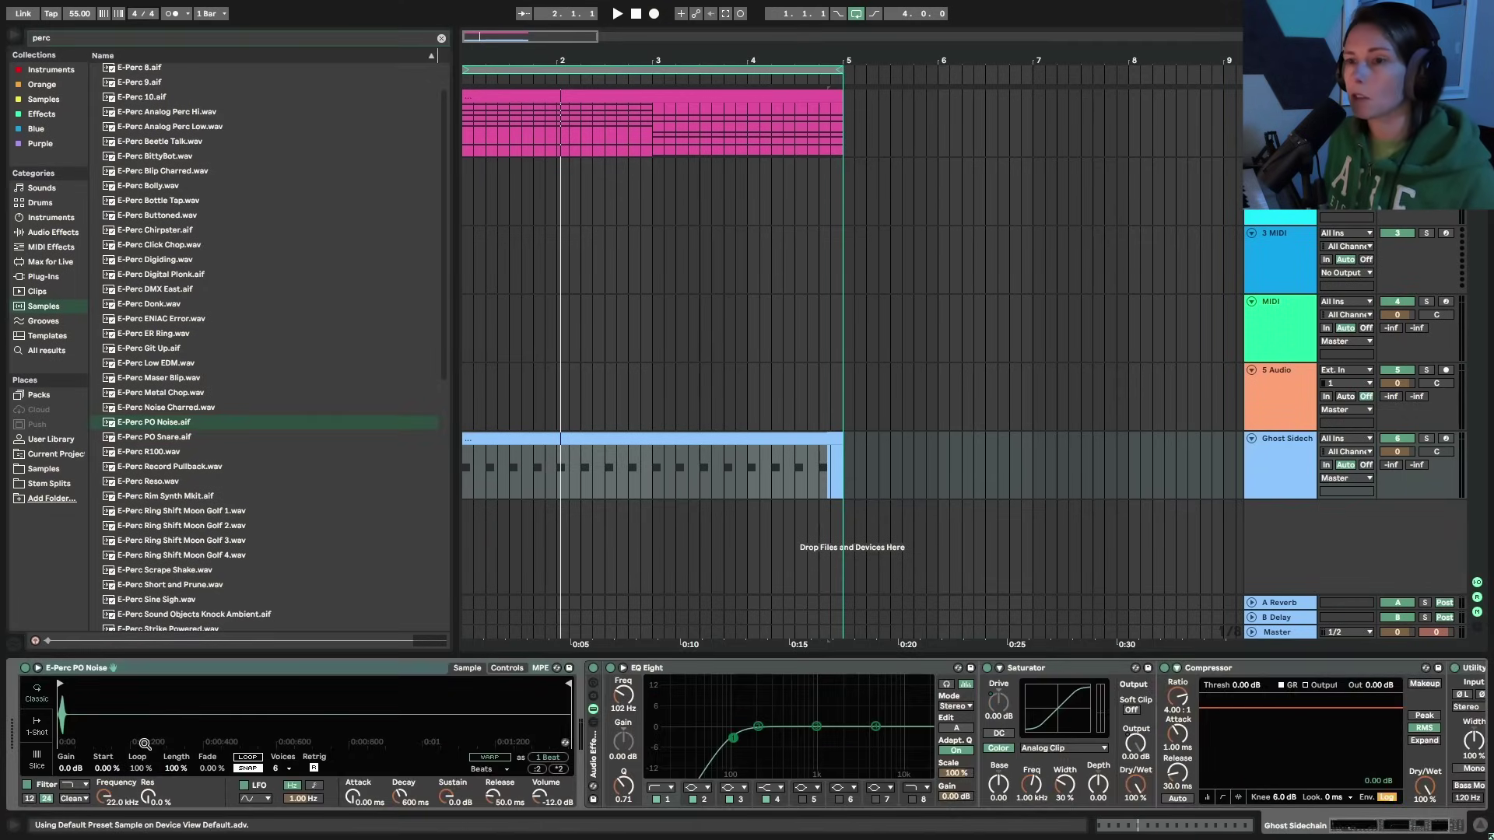
- Route the Ghost Sidechain track's output to Sends Only and play the arrangement to check the routing
click(1356, 476)
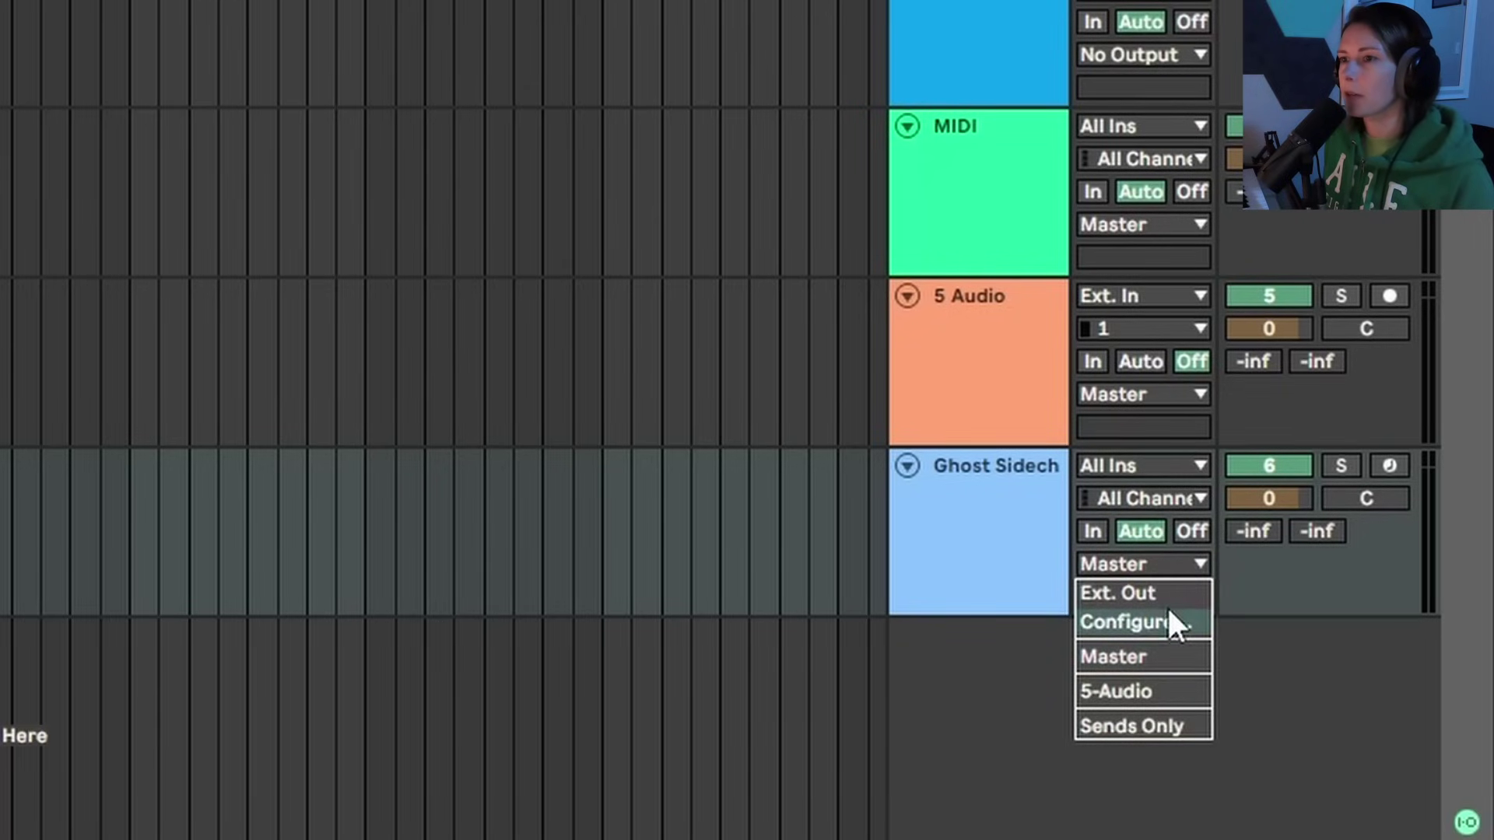
click(1165, 730)
click(970, 498)
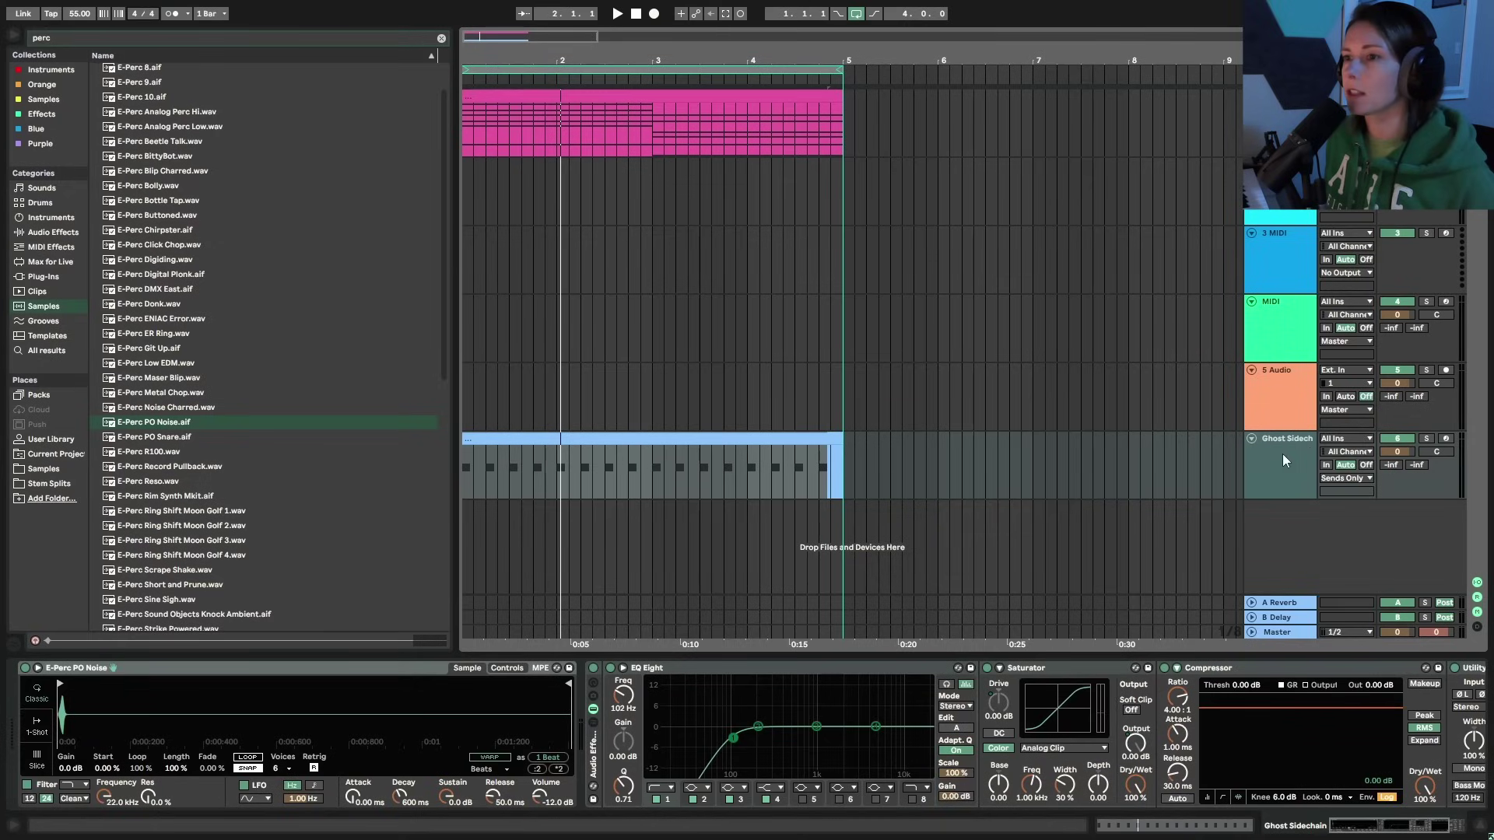
key(space)
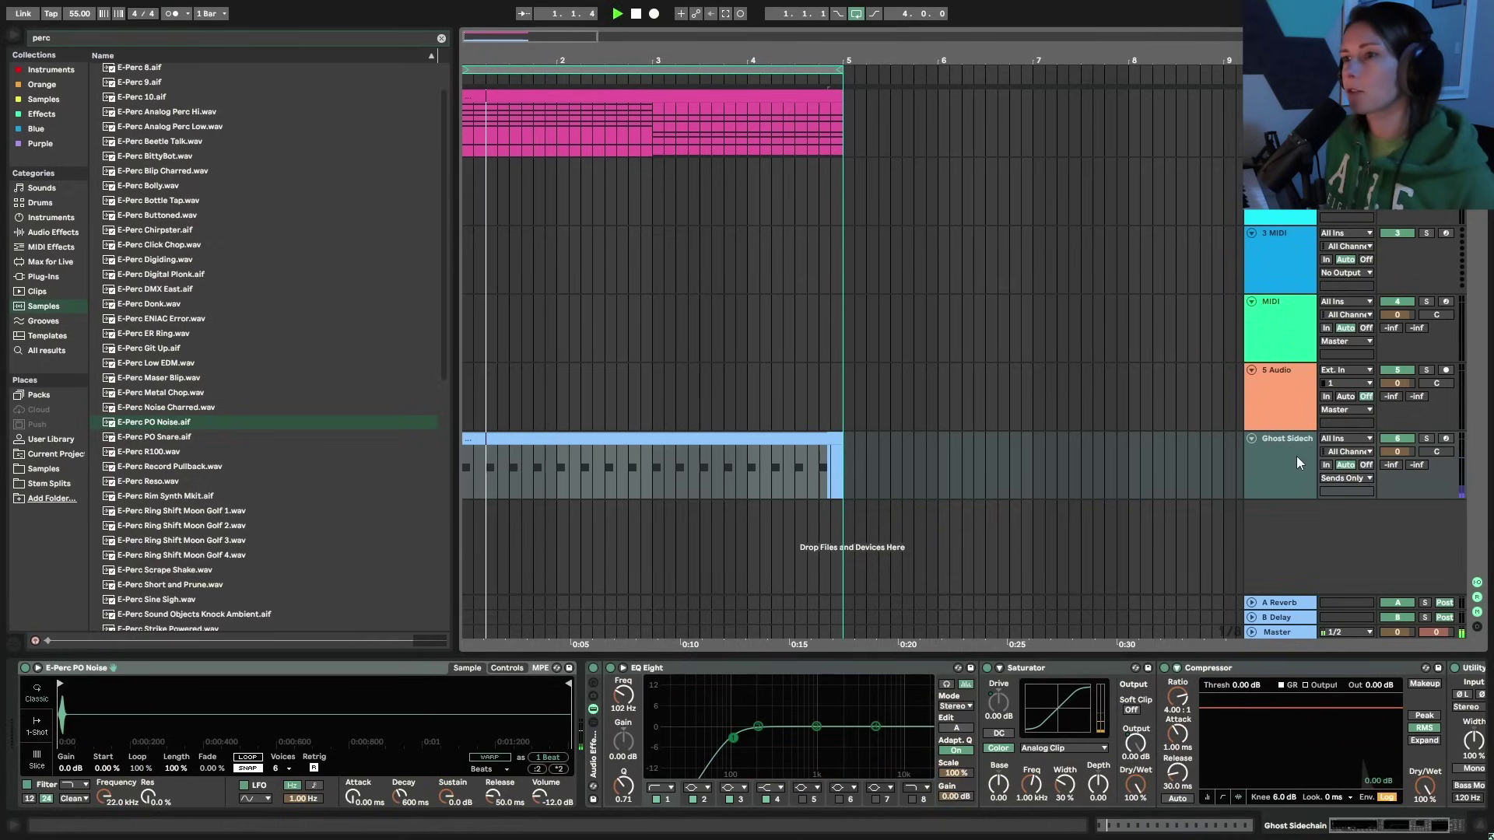
click(1426, 438)
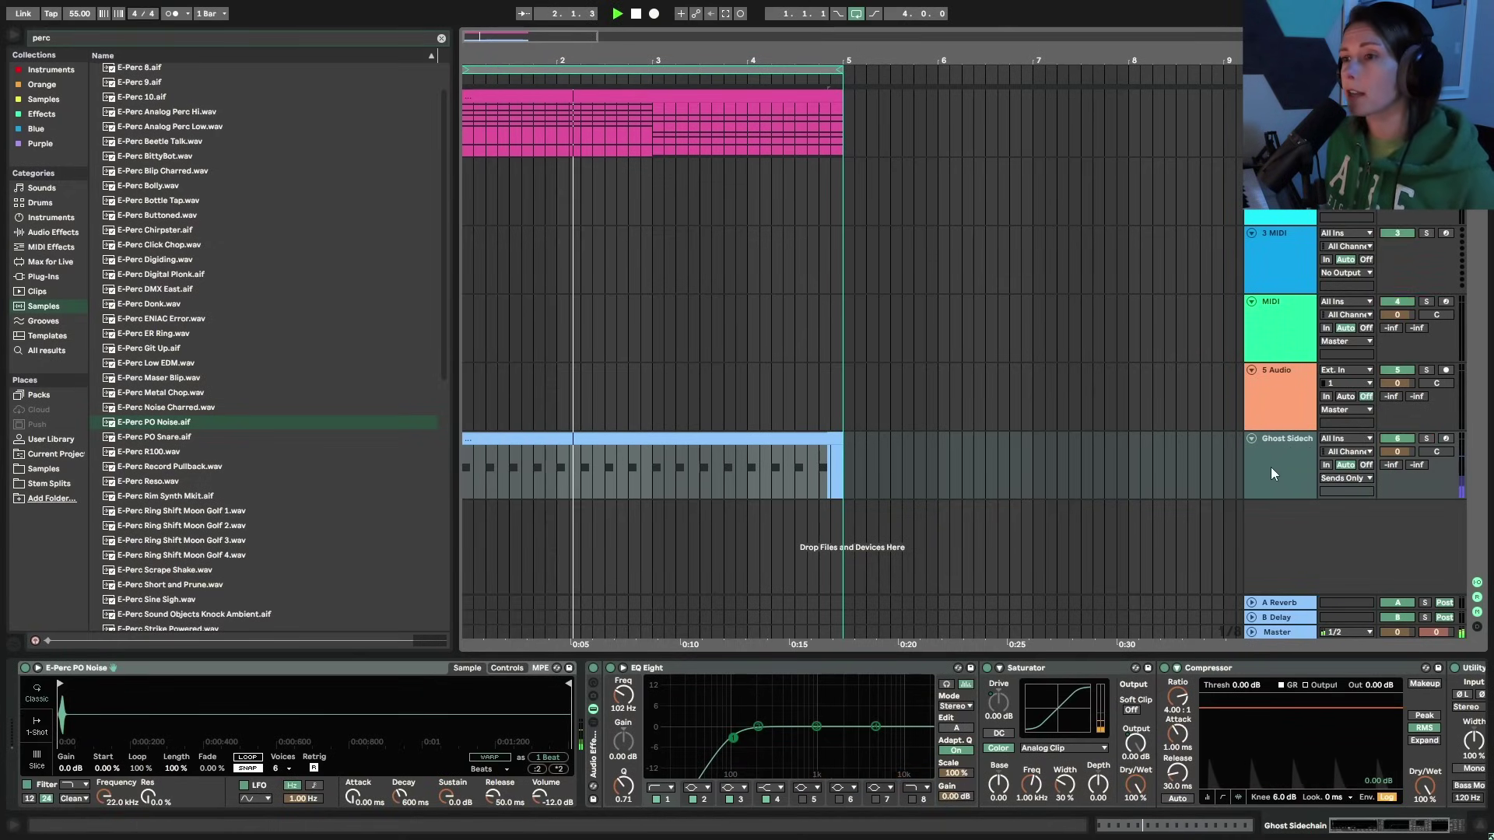
click(1426, 438)
- Copy the Ghost Sidechain track's Compressor to the end of the Chords track's device chain, after Echo, and hide the browser
click(1279, 117)
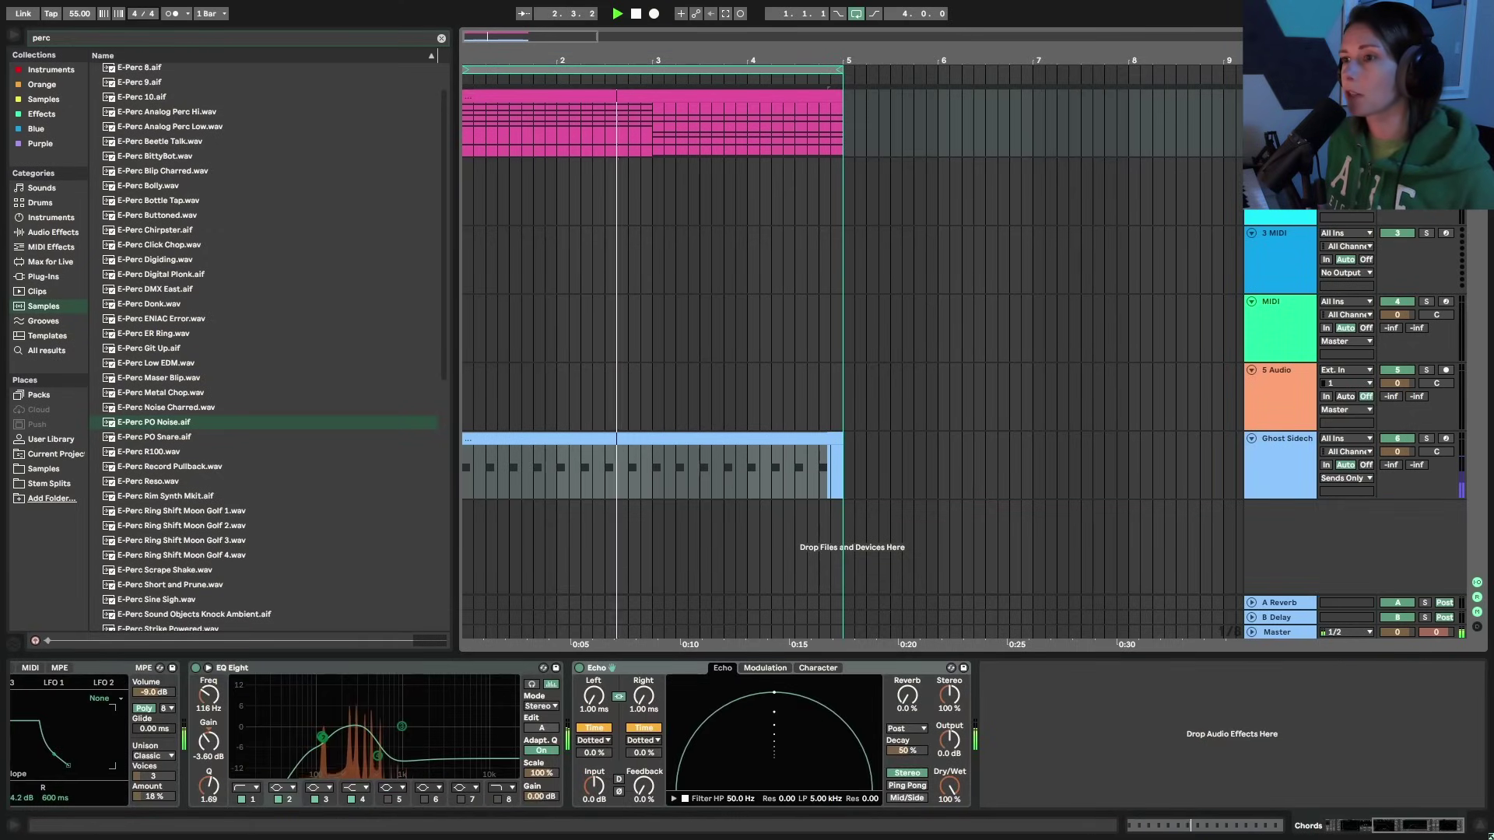
click(1299, 466)
click(1326, 669)
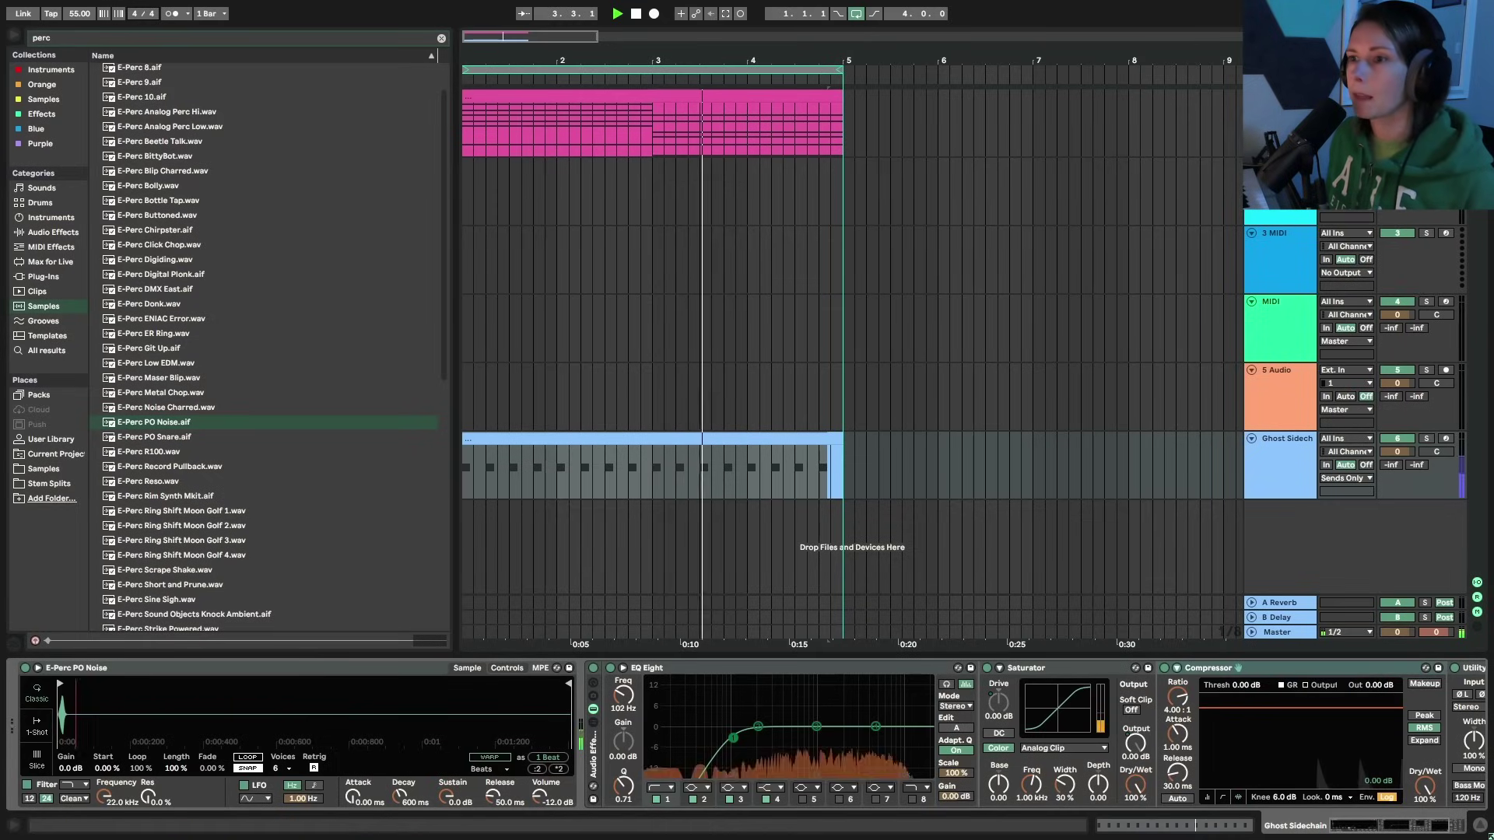
click(1279, 117)
click(14, 35)
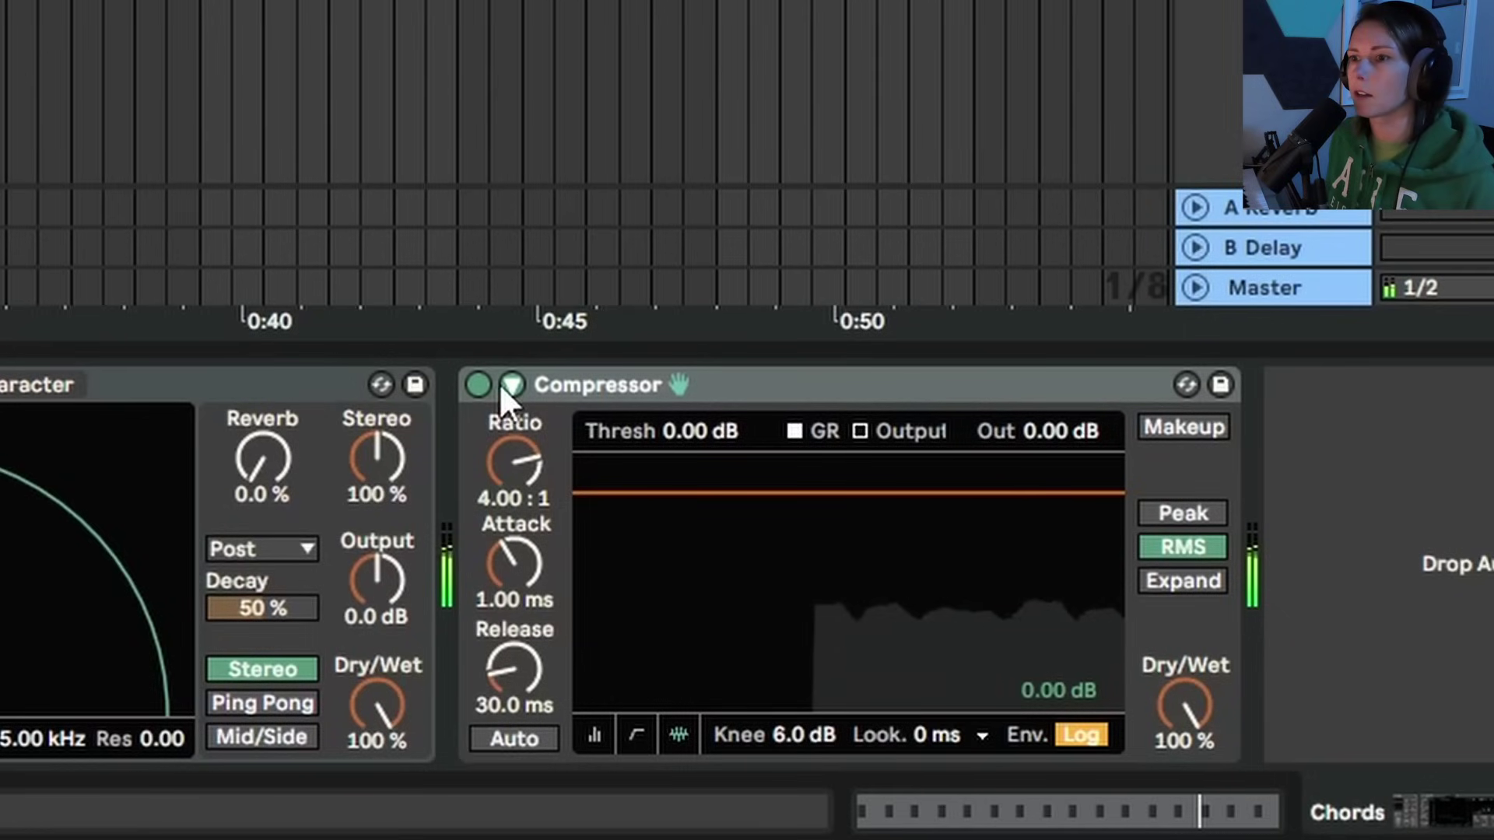
- Enable sidechaining on the Chords Compressor with Ghost Sidechain as the audio source
click(999, 668)
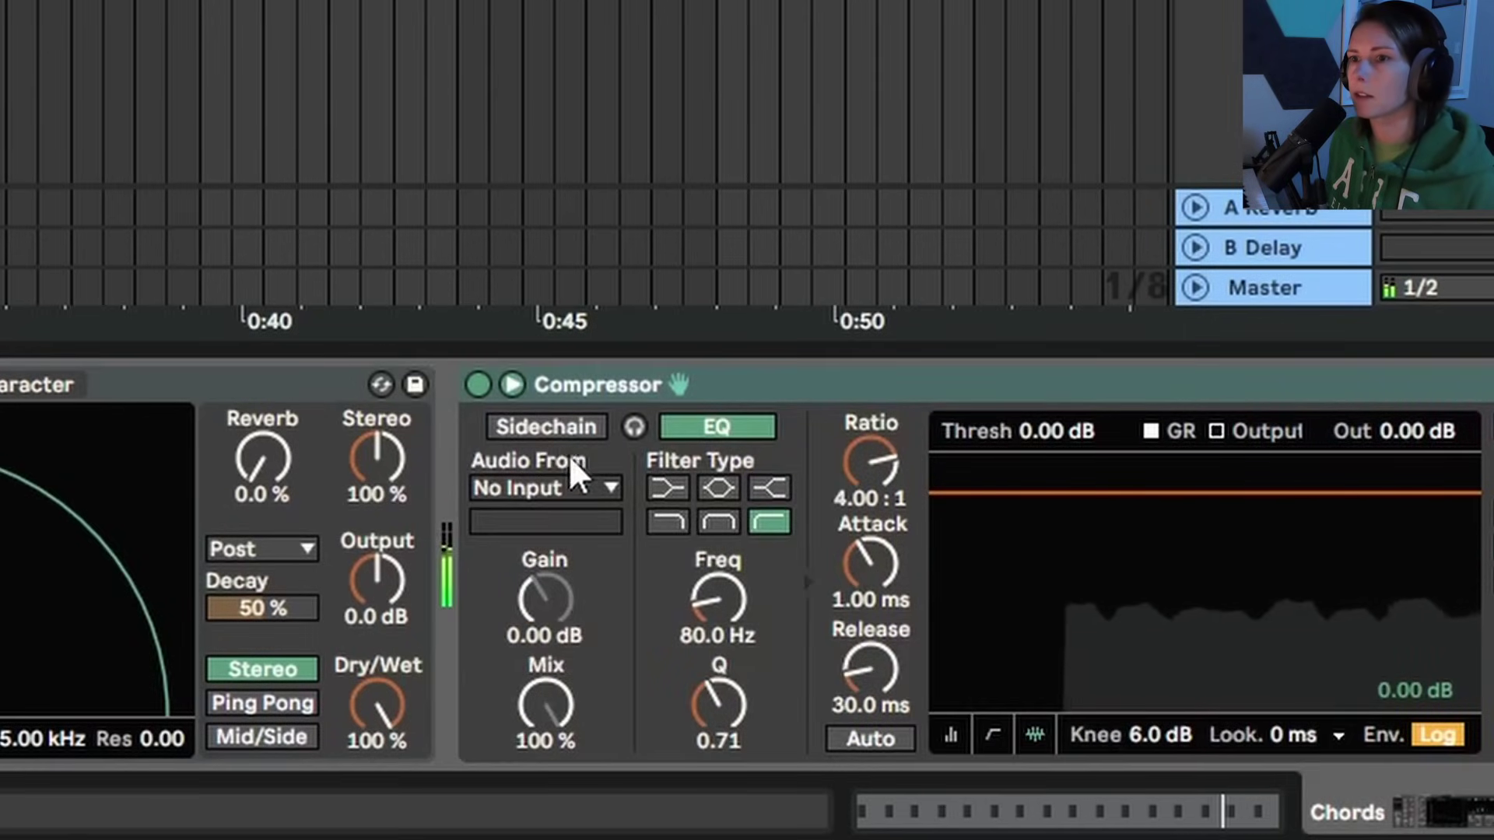
click(568, 421)
click(584, 484)
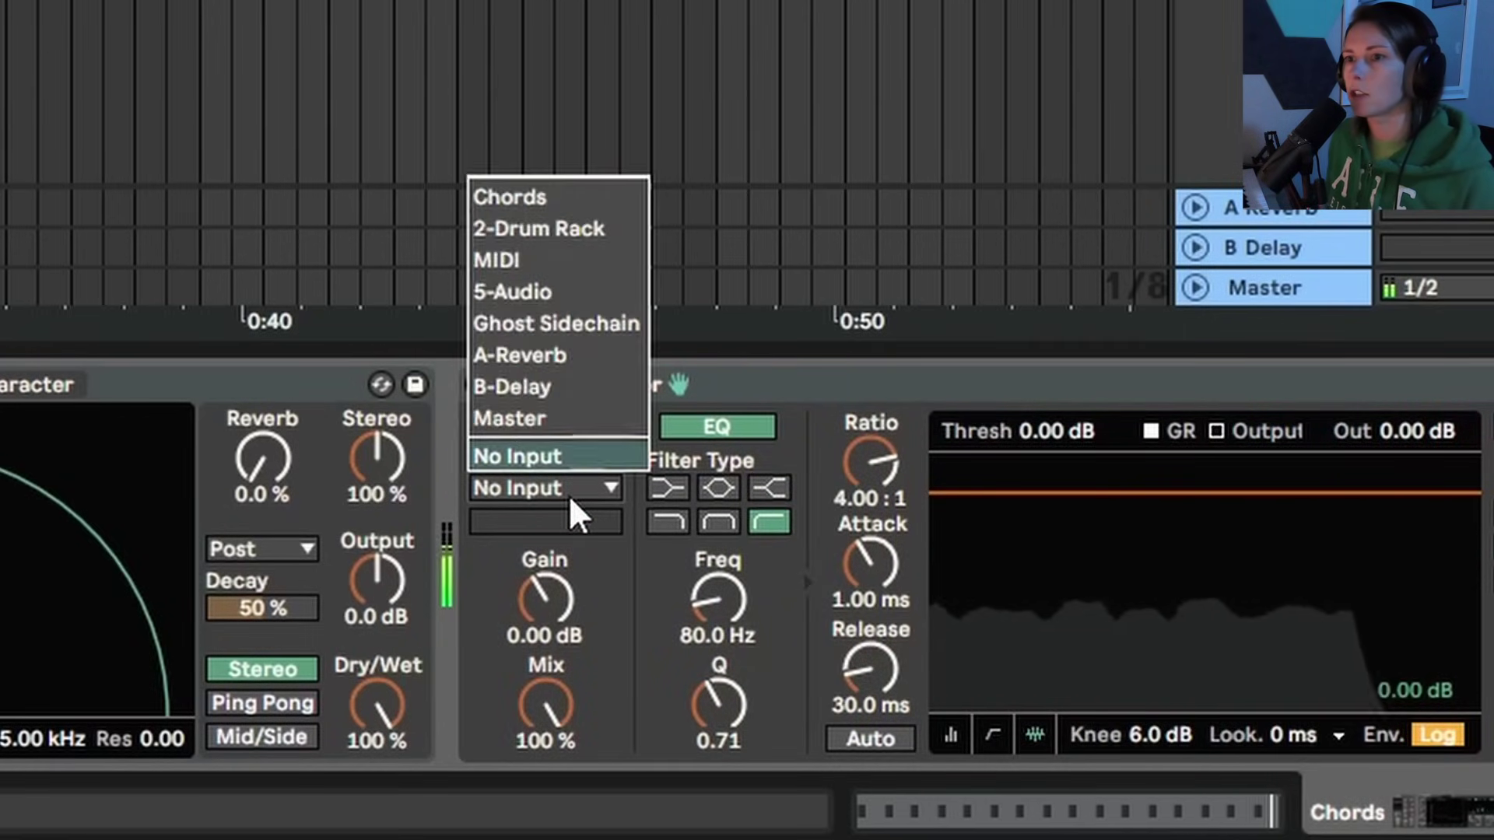
click(577, 323)
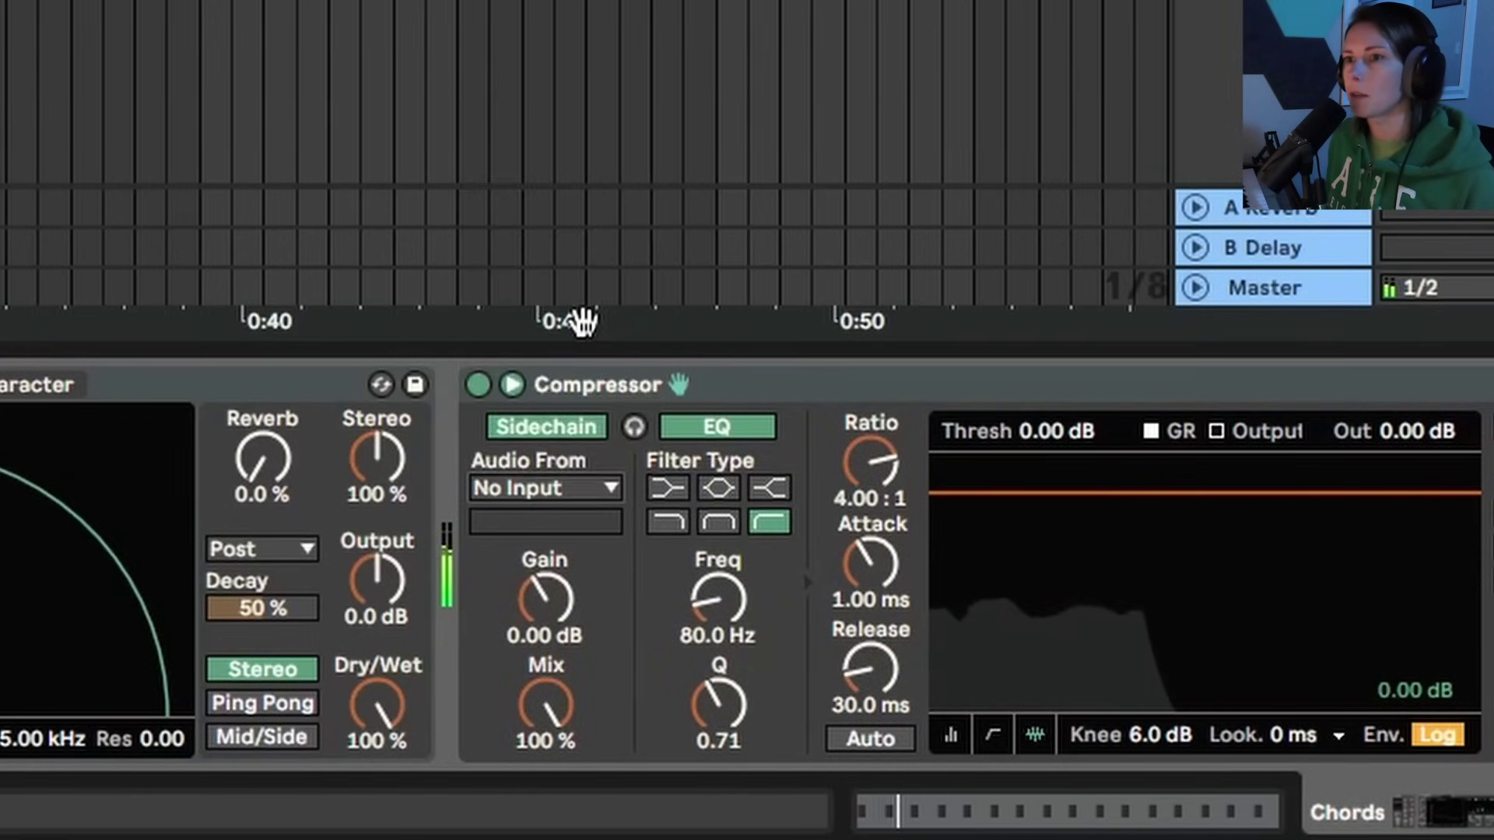
- Set the Chords Compressor's attack to 0.67 ms and release to 113 ms, and lower its threshold below -47 dB
click(950, 738)
drag(994, 559, 994, 737)
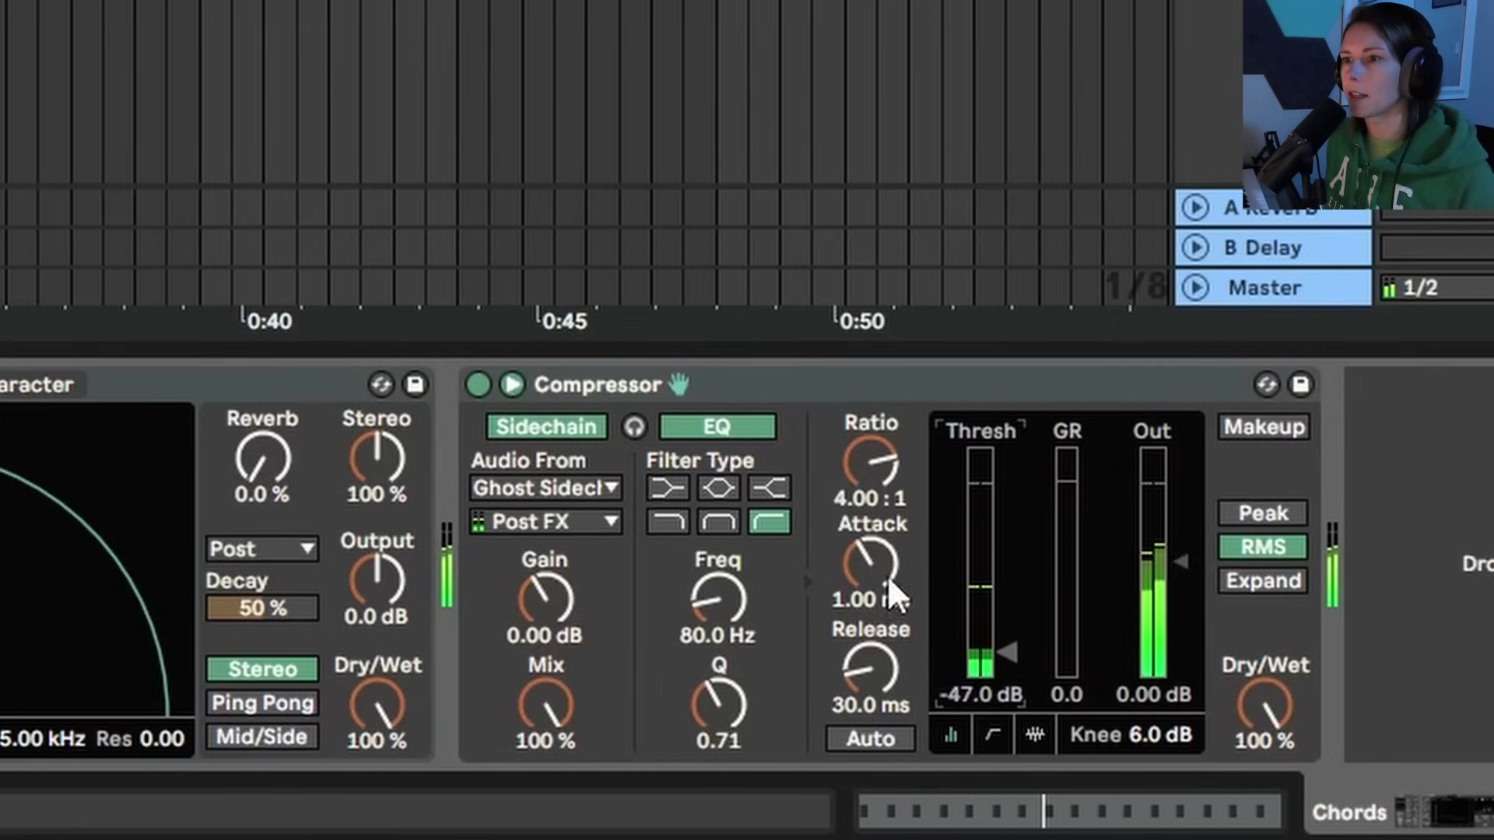
drag(890, 594, 890, 612)
drag(885, 676, 885, 639)
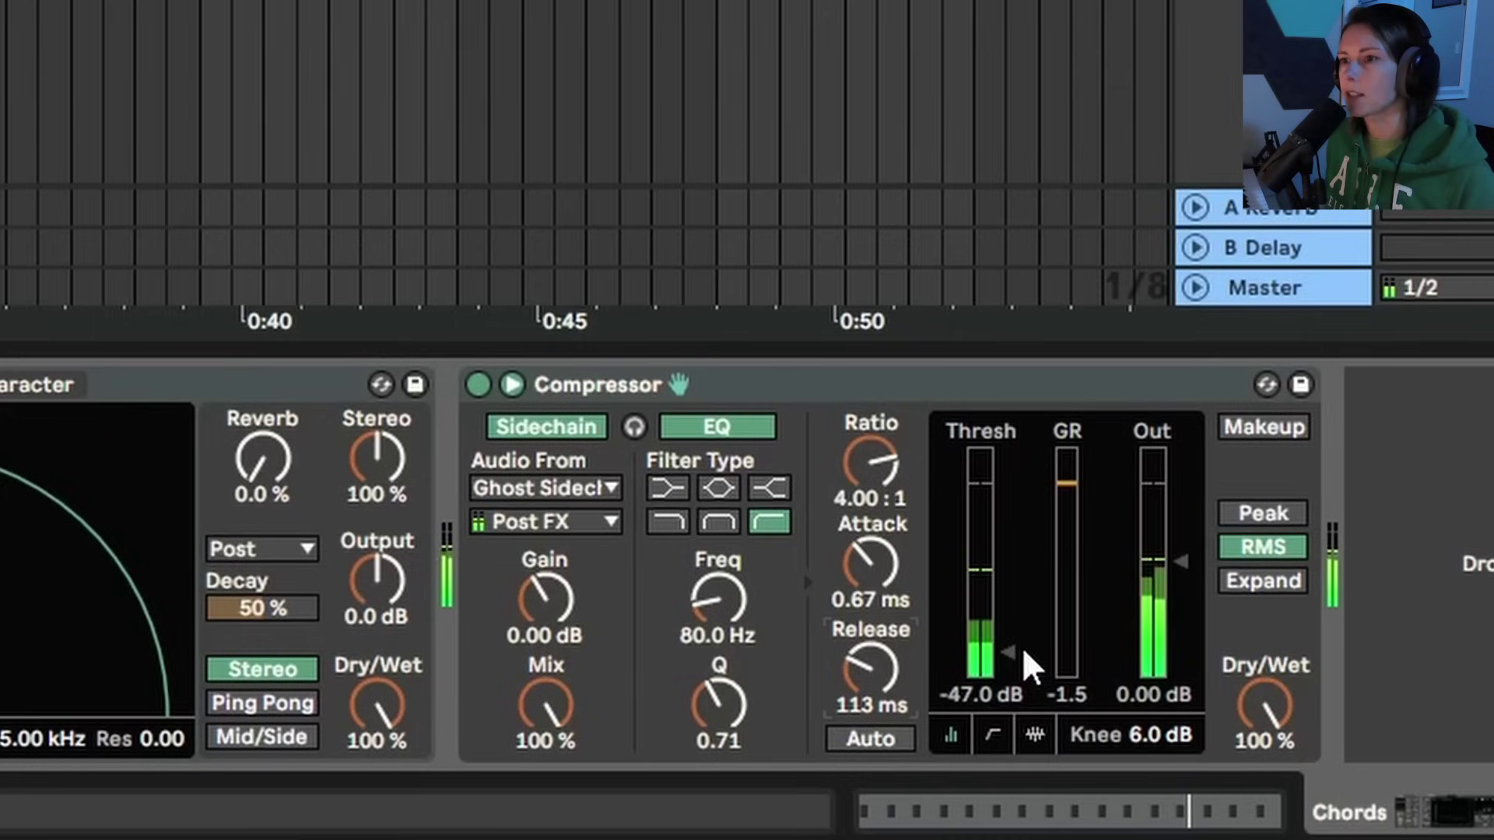
drag(1010, 654, 1010, 677)
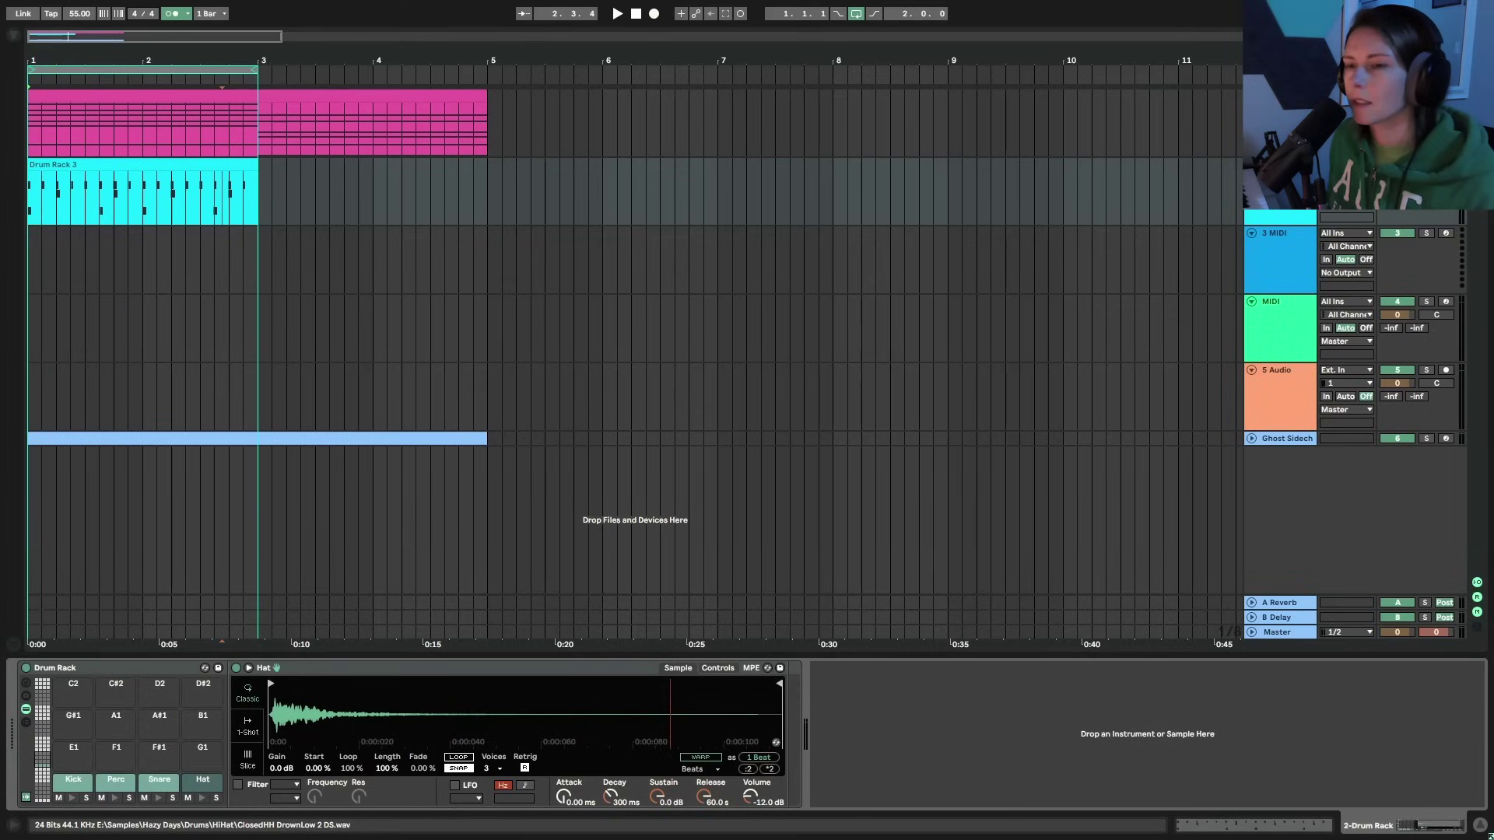
- Trim the Hat sample's start and end markers to a short section just after its initial transient
drag(775, 682, 309, 689)
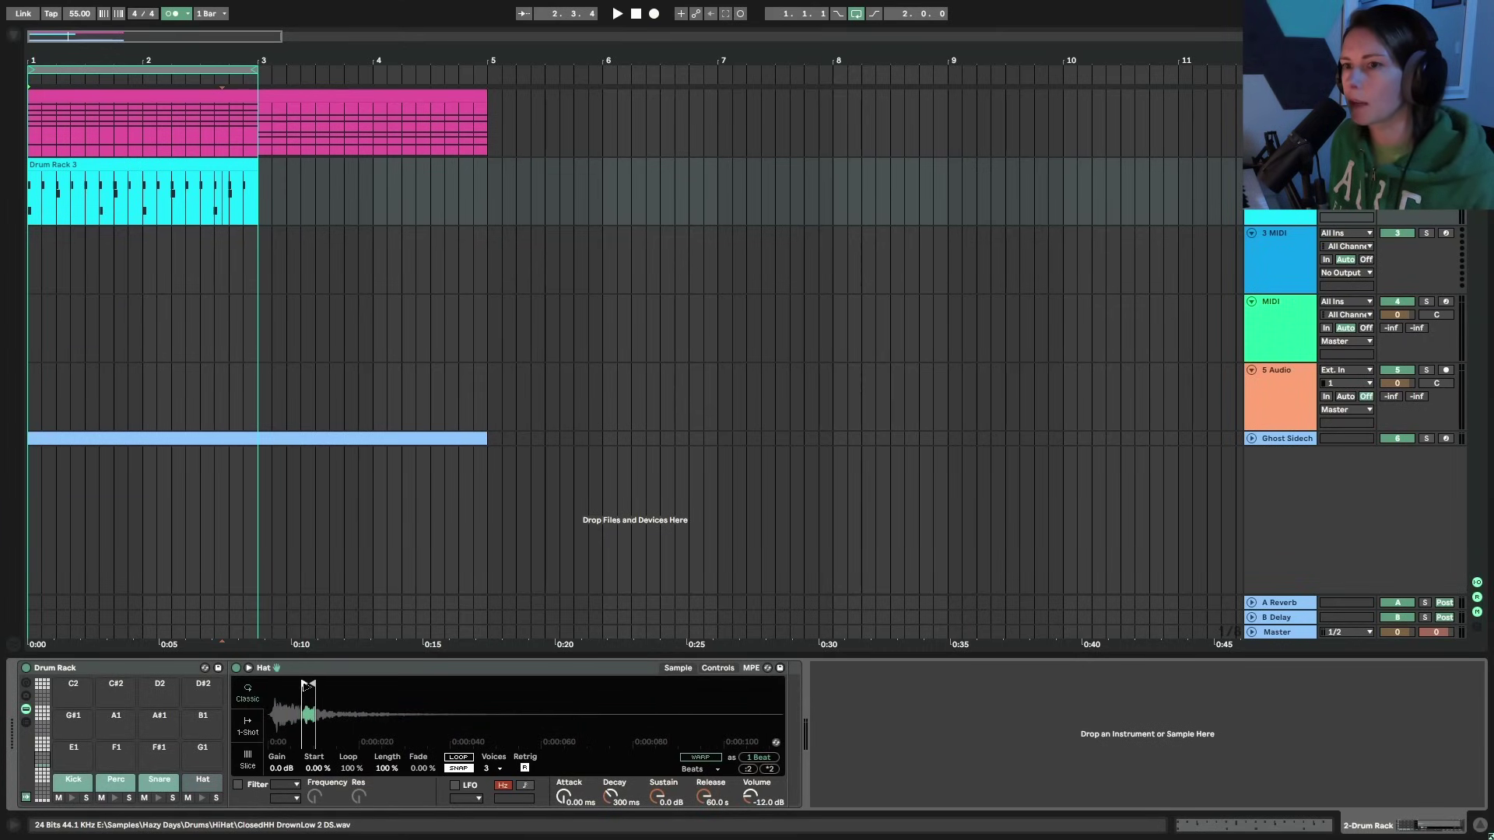
drag(337, 692, 337, 731)
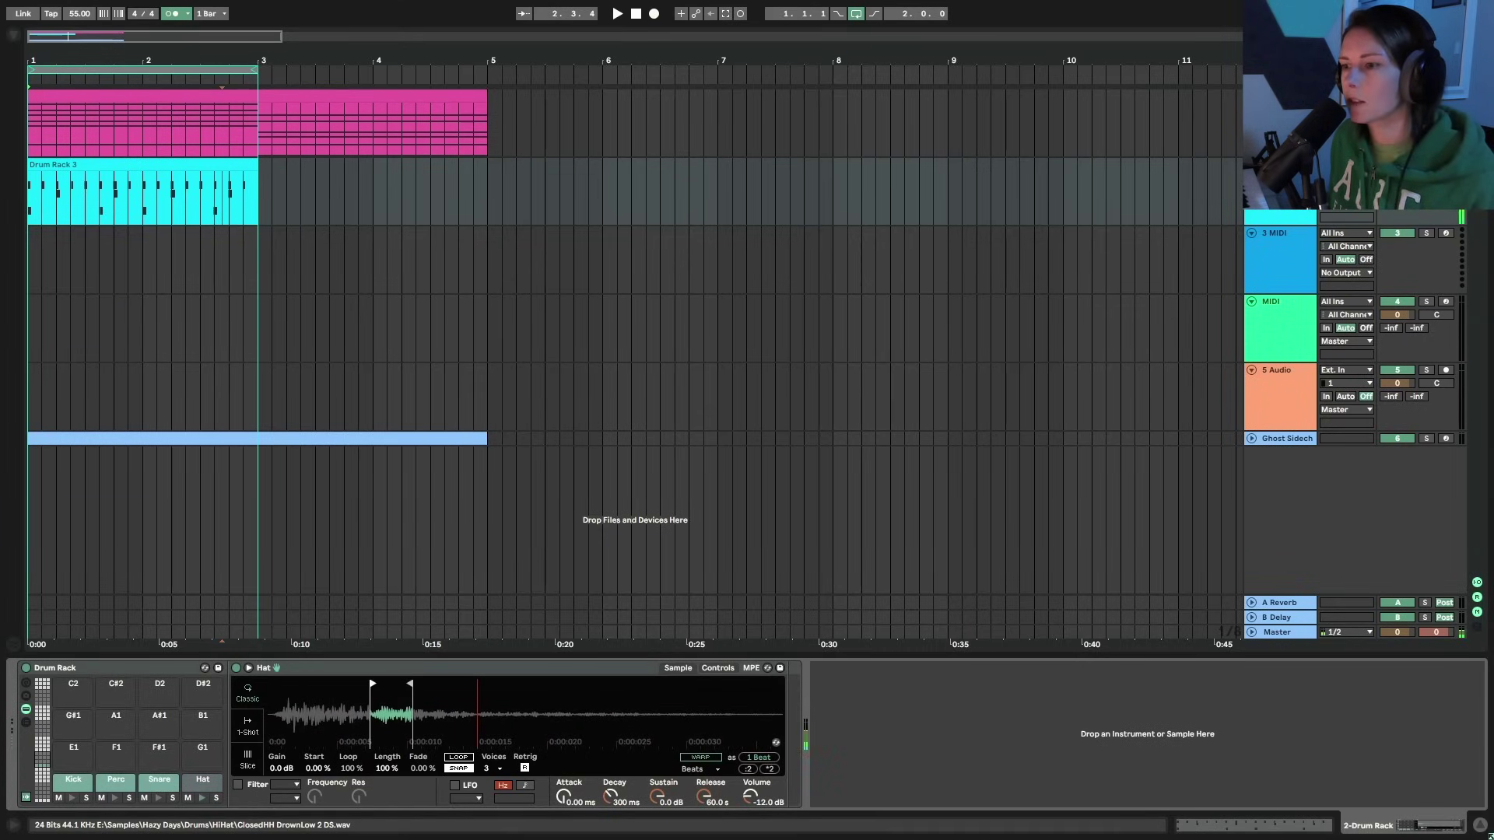
drag(415, 694, 443, 694)
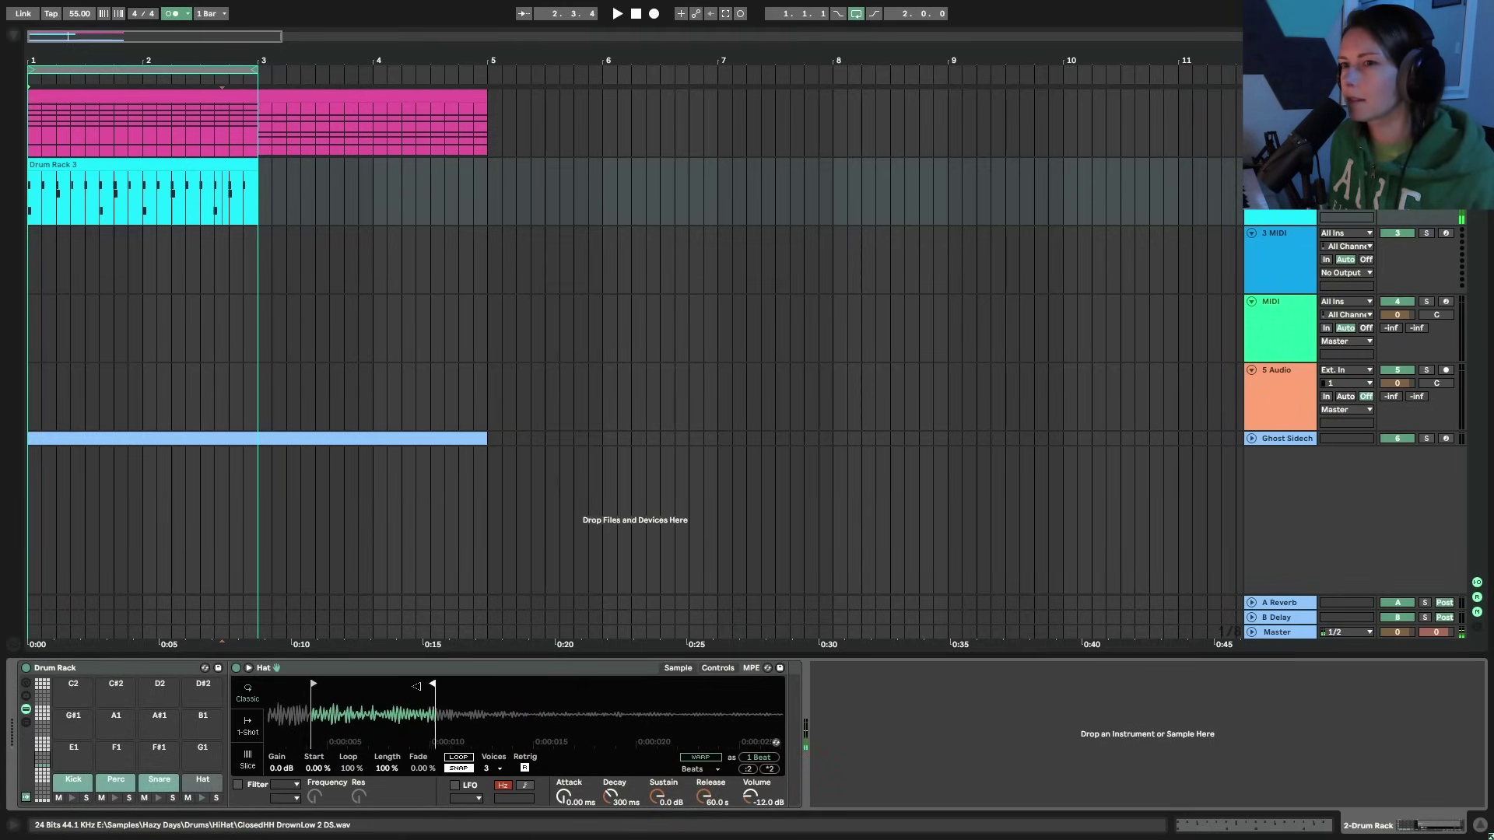
drag(416, 687, 326, 693)
- Add a sixteenth-note Perc hit at 1.1.4 in the Drum Rack clip and play the beat back
click(116, 782)
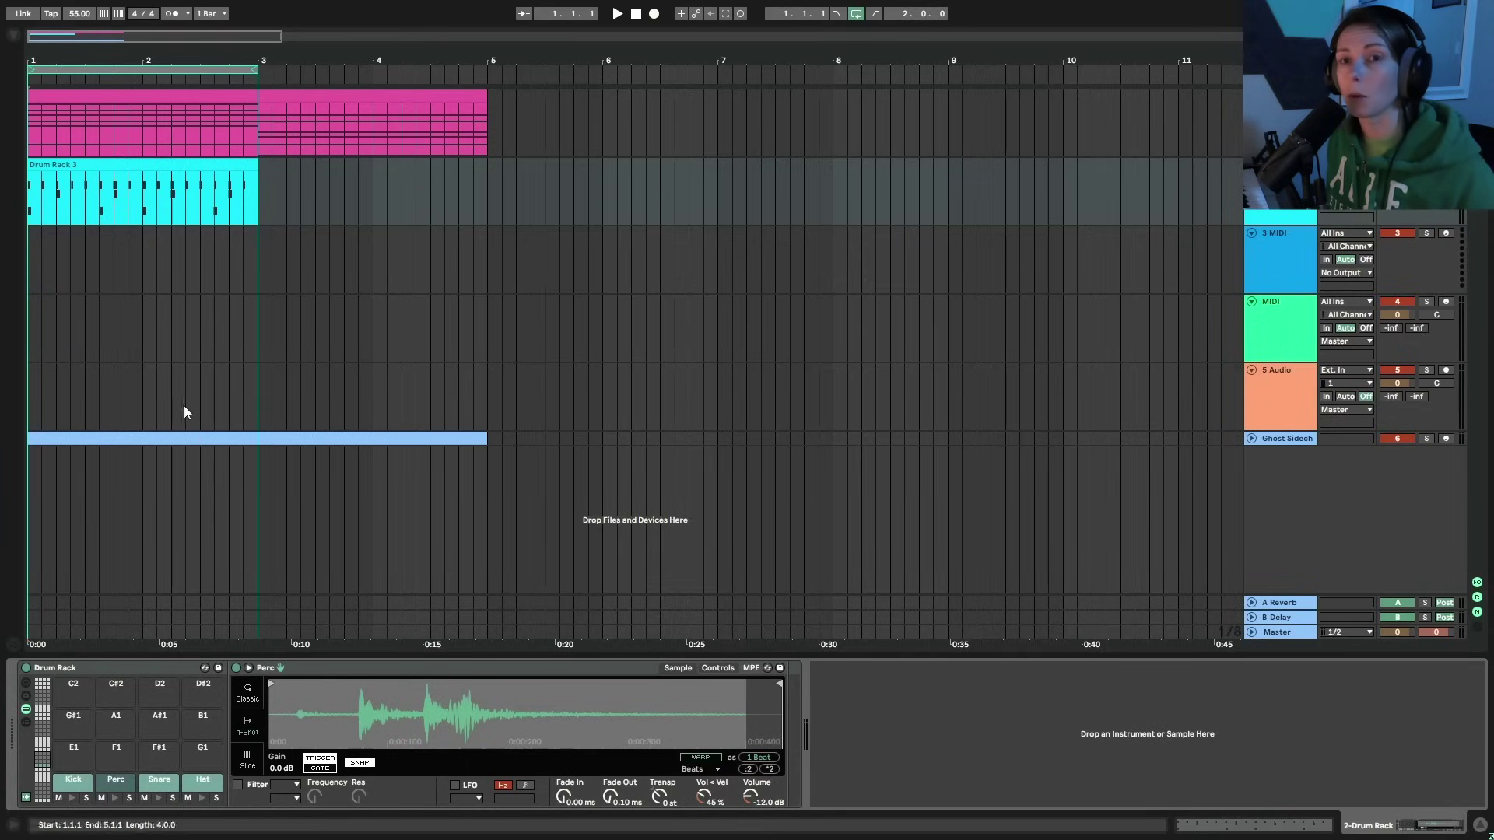
double_click(140, 184)
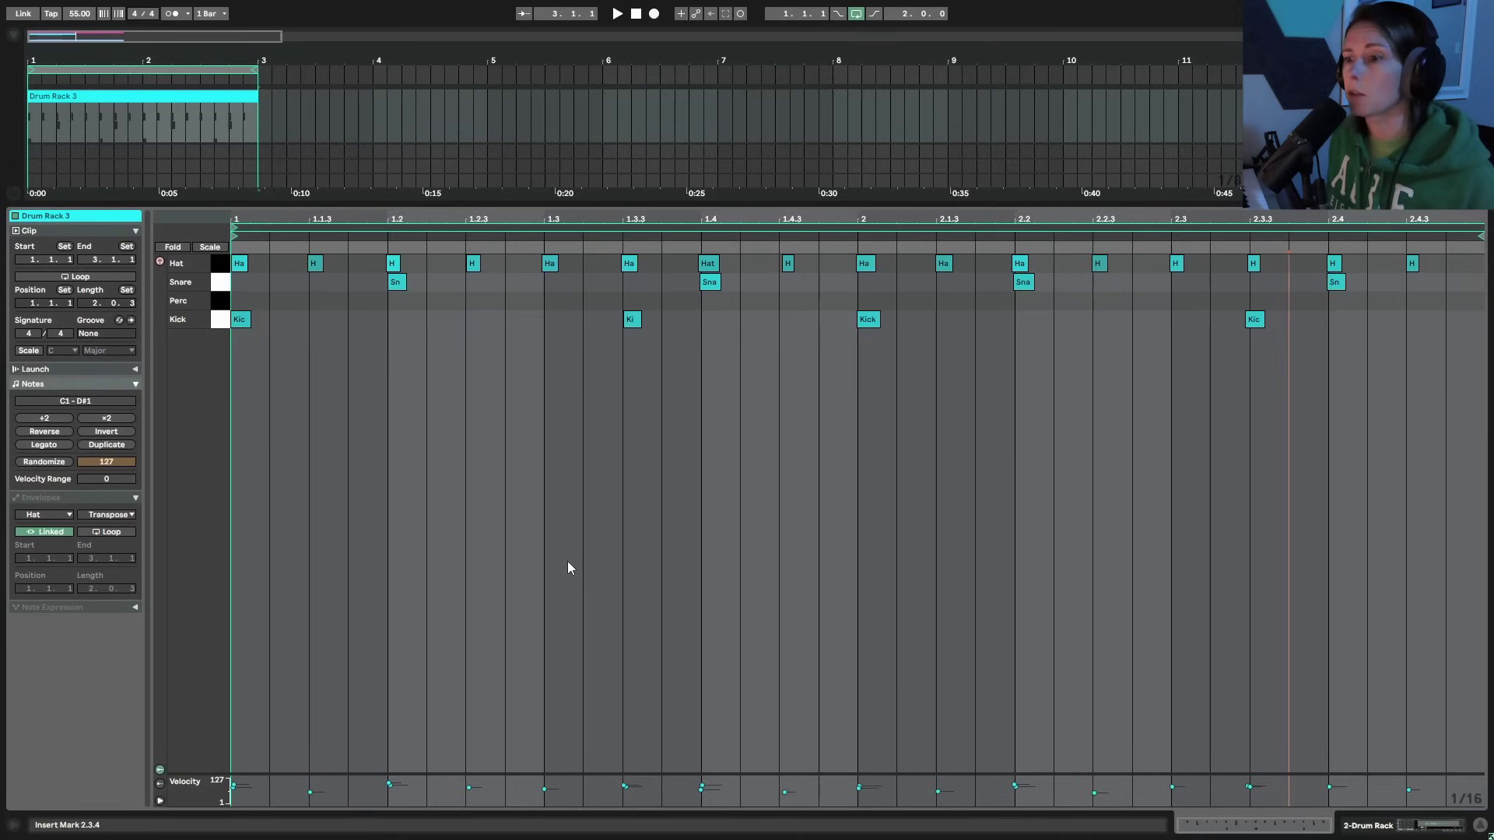
double_click(361, 301)
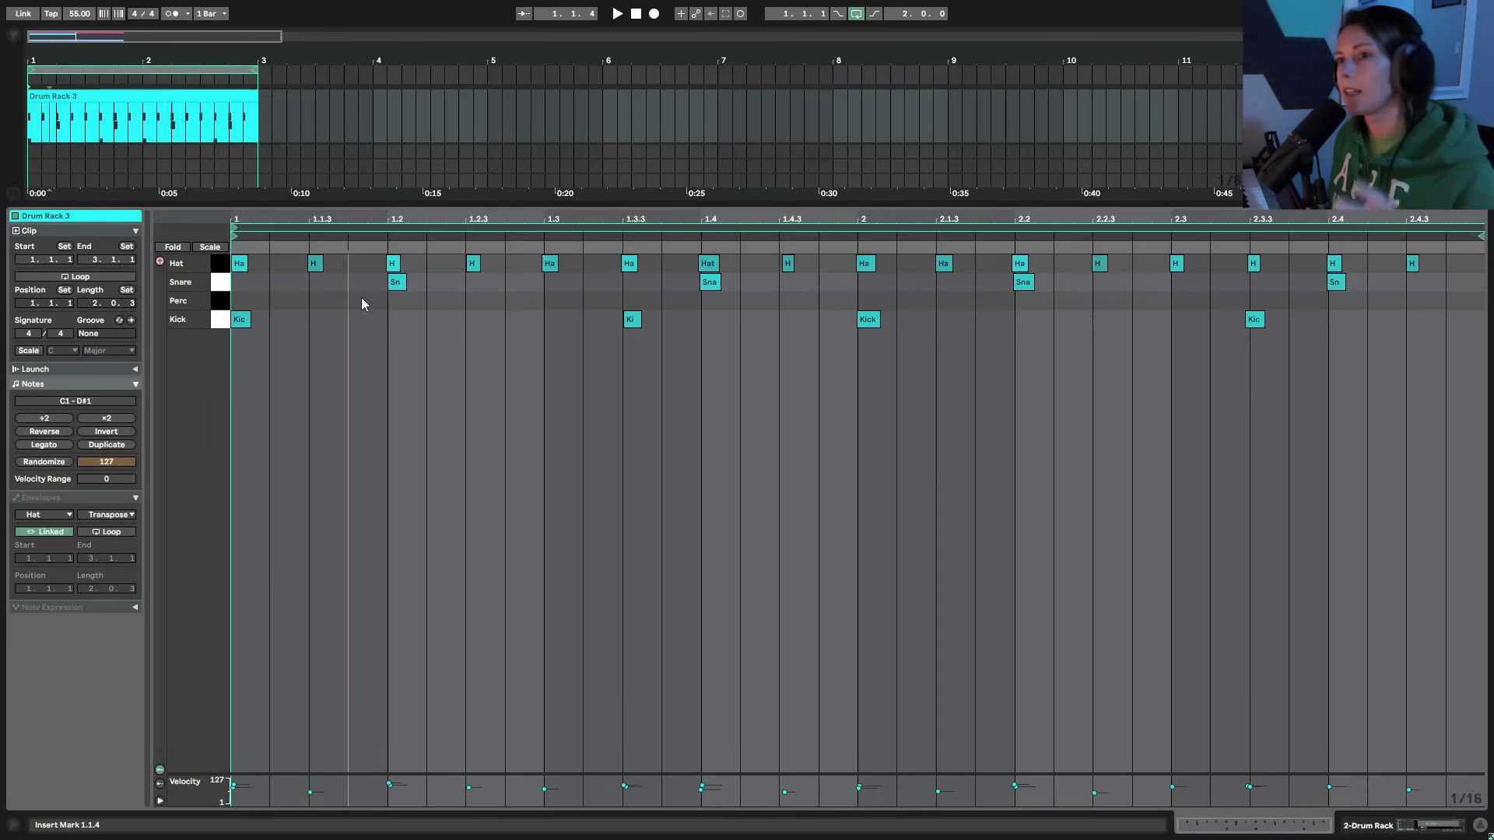
click(617, 14)
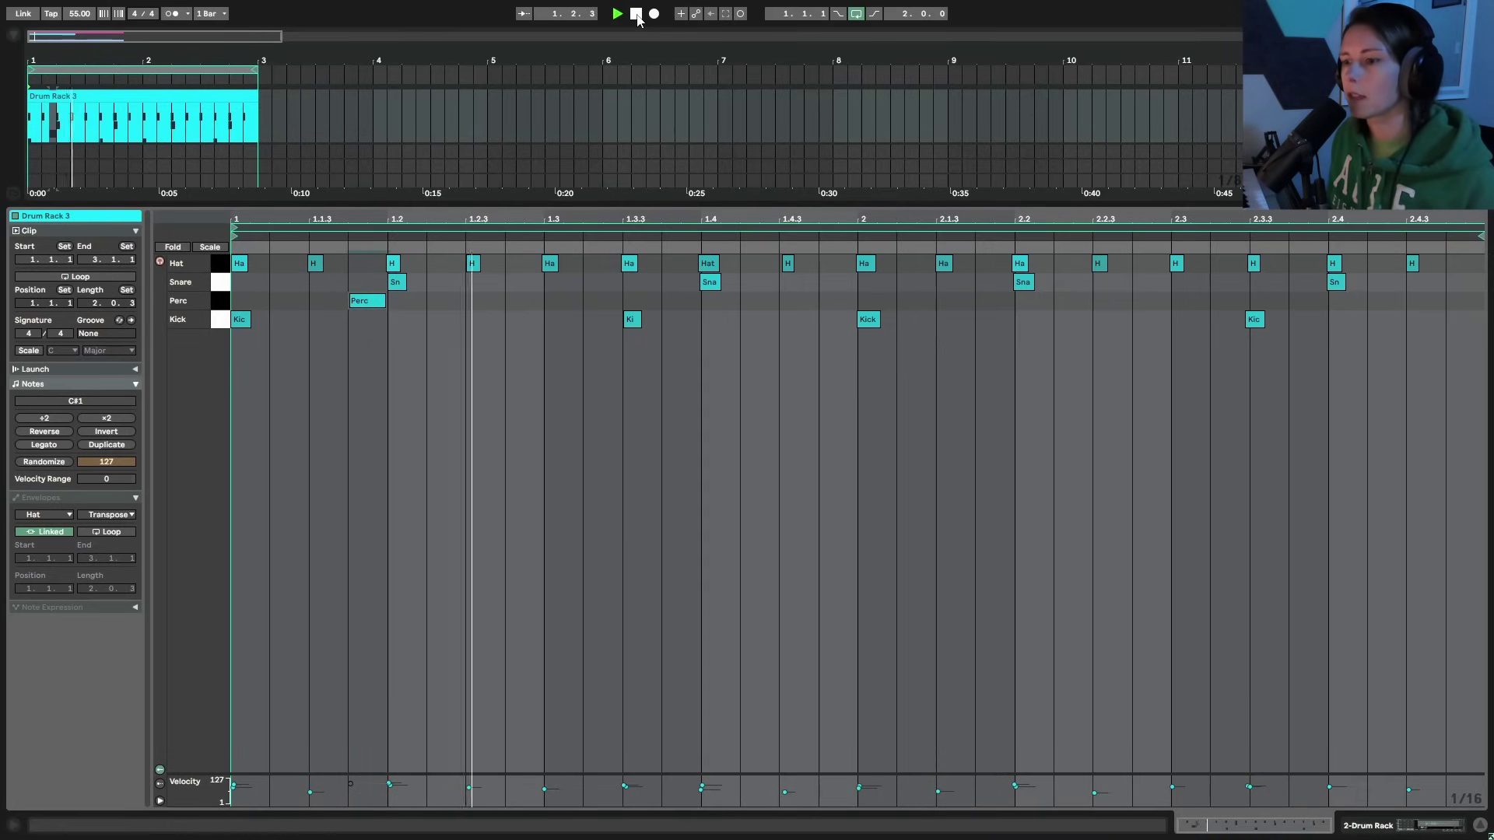
click(636, 14)
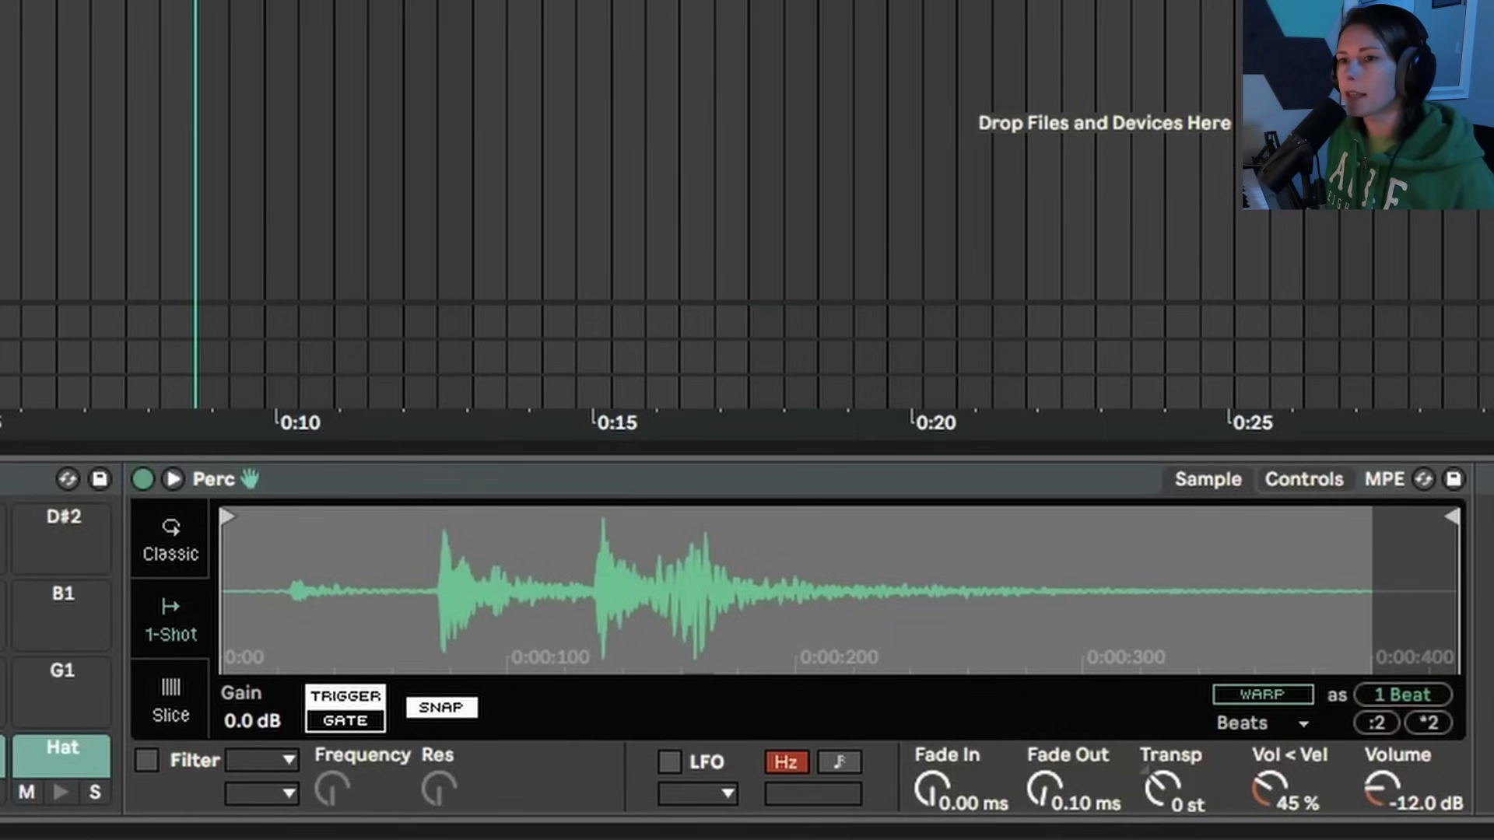
- Switch the Perc sample to Classic mode and set its transposition to -7 st
click(177, 542)
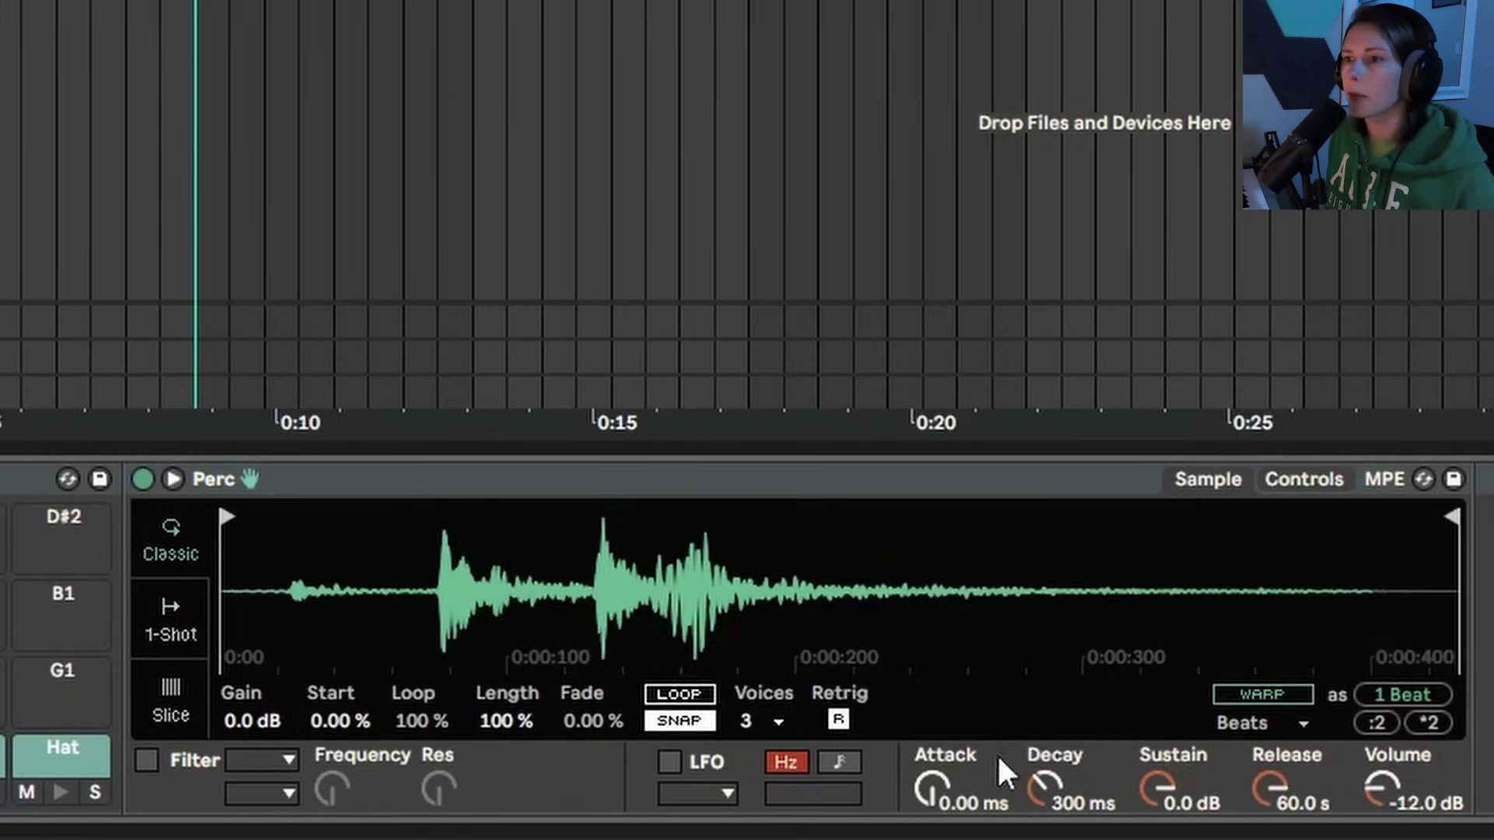
click(1310, 481)
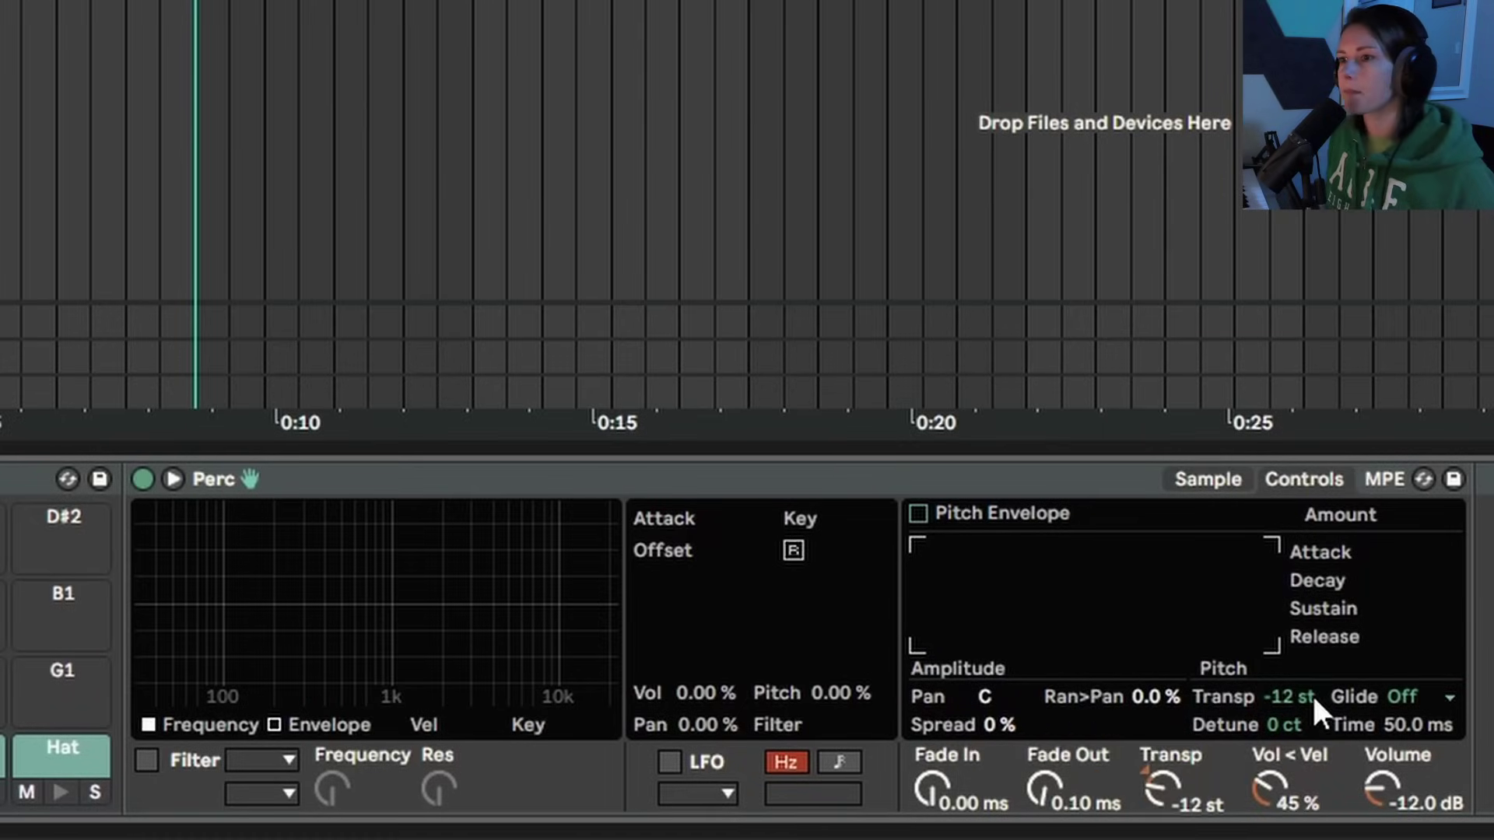
drag(1162, 789, 1162, 832)
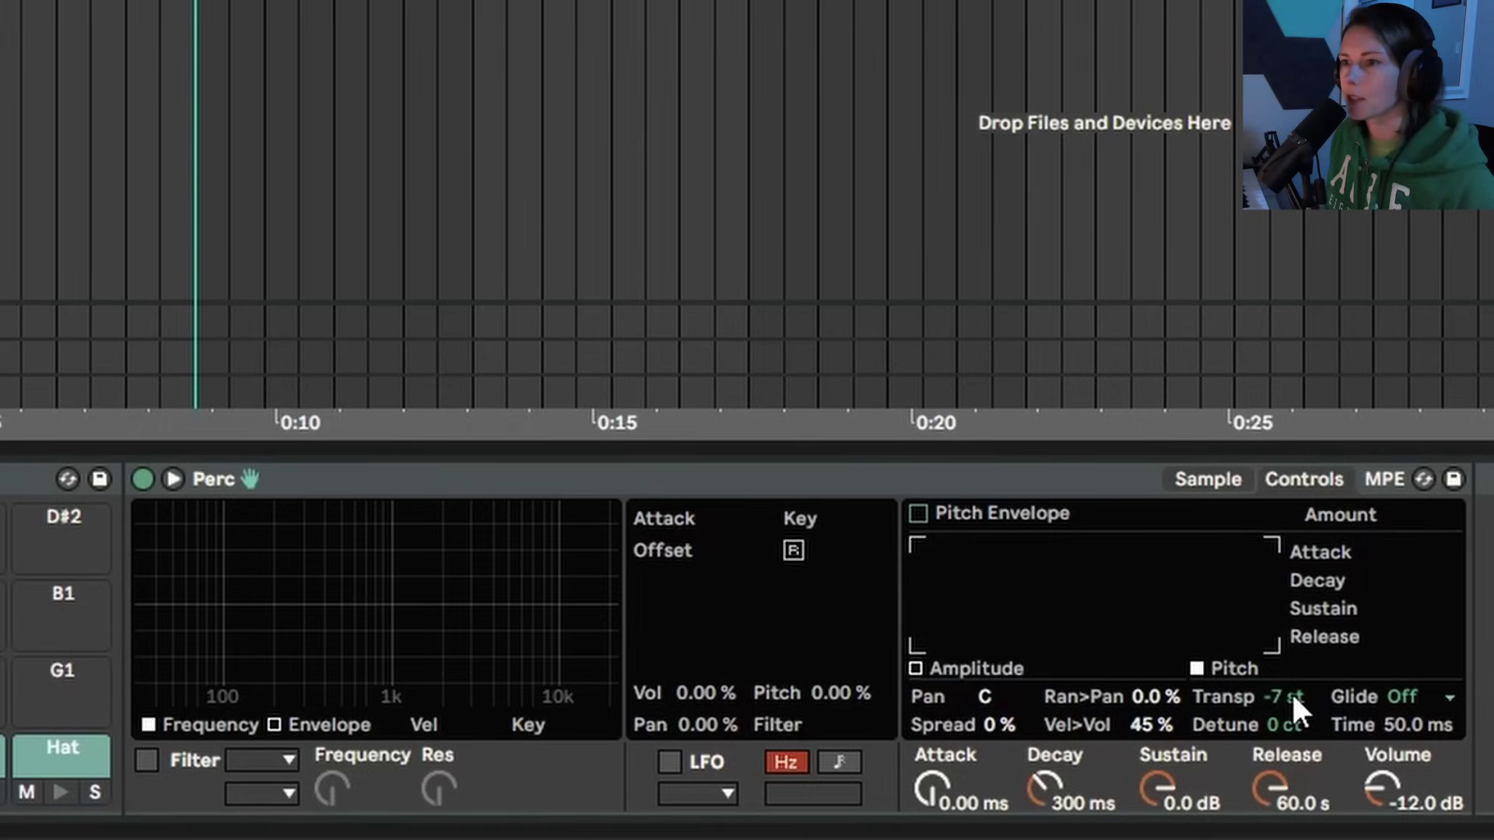
- Shape the Drum Rack's EQ Eight: move band 1's low cut to about 265 Hz and band 4's shelf to about 1.3 kHz at -9 dB
click(1293, 697)
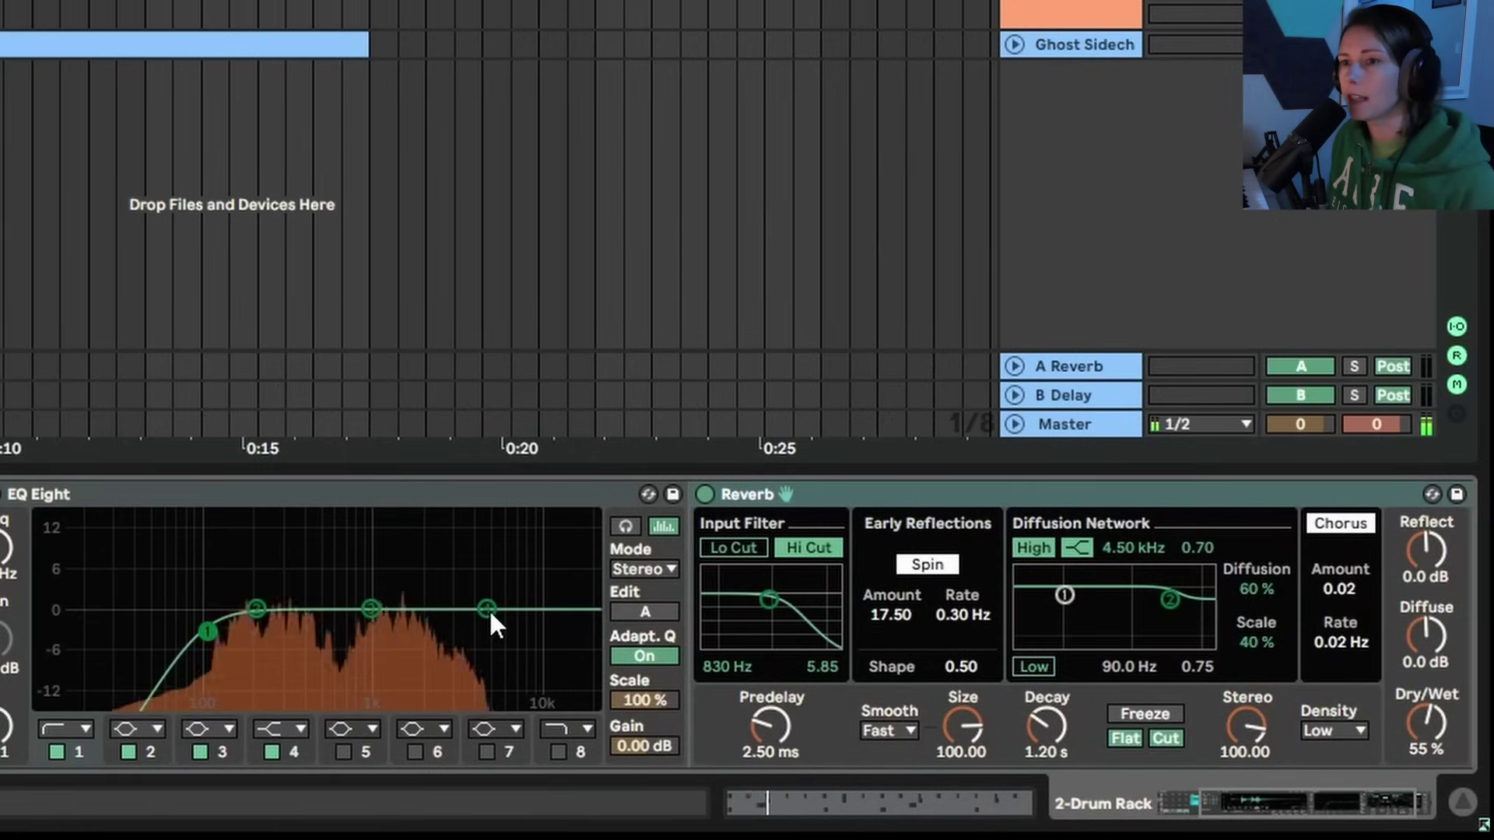
drag(487, 609, 394, 669)
drag(207, 630, 275, 629)
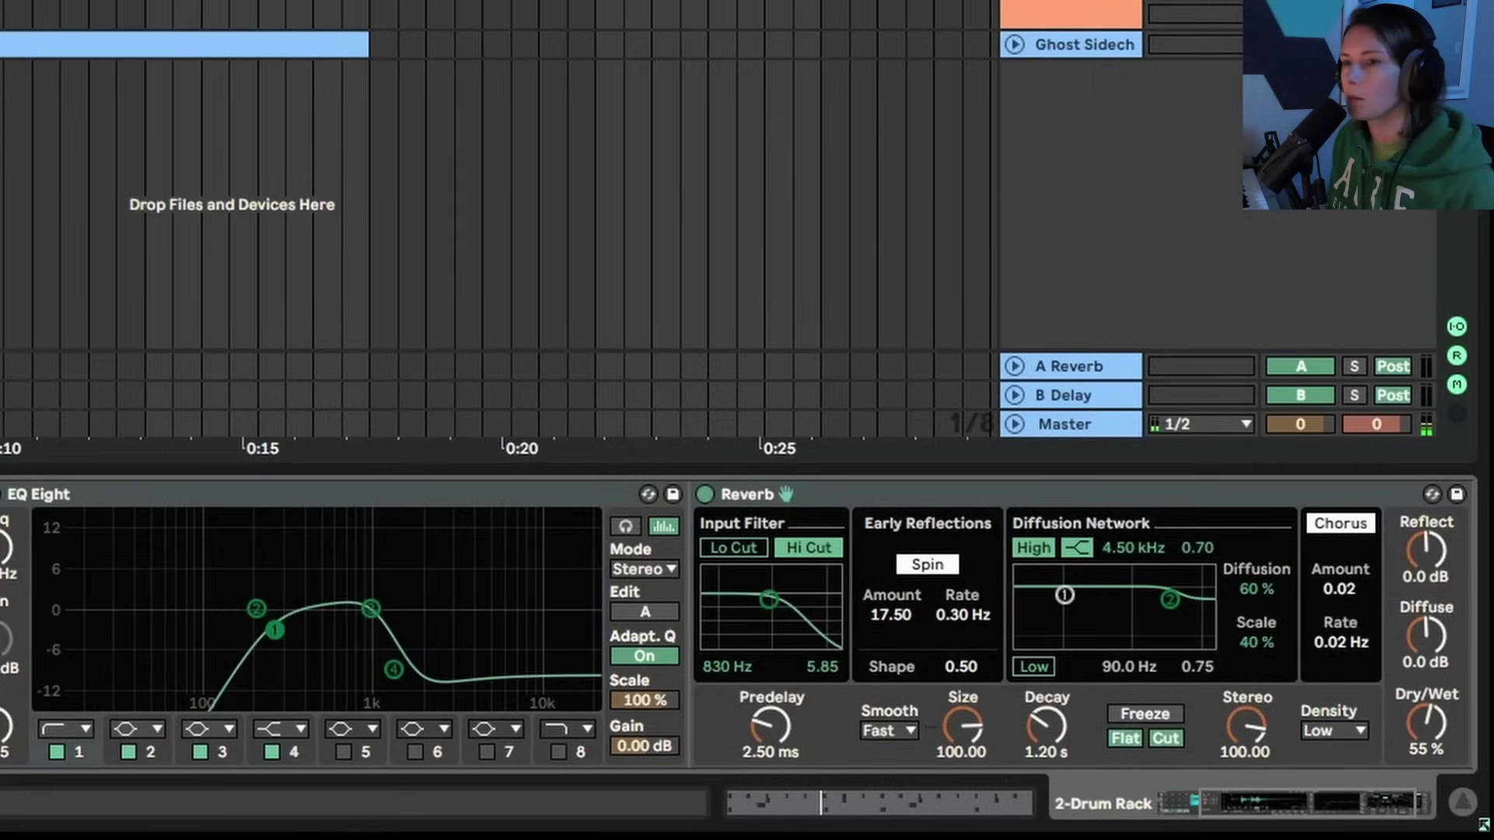
drag(403, 664, 394, 664)
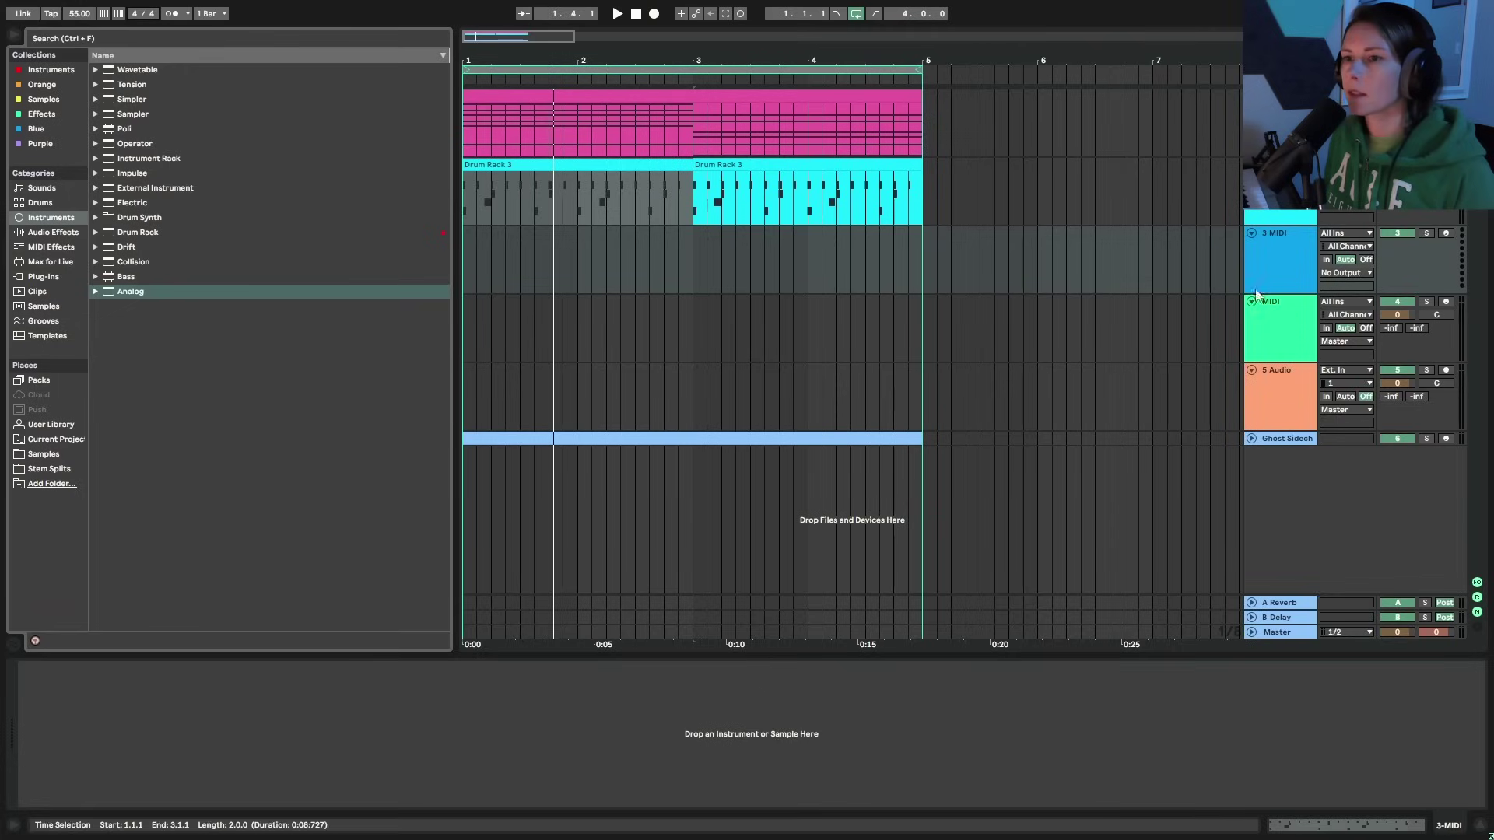
- Audition the Electric piano presets for the empty 3 MIDI track and choose E-Piano MKII Hollow
click(1292, 251)
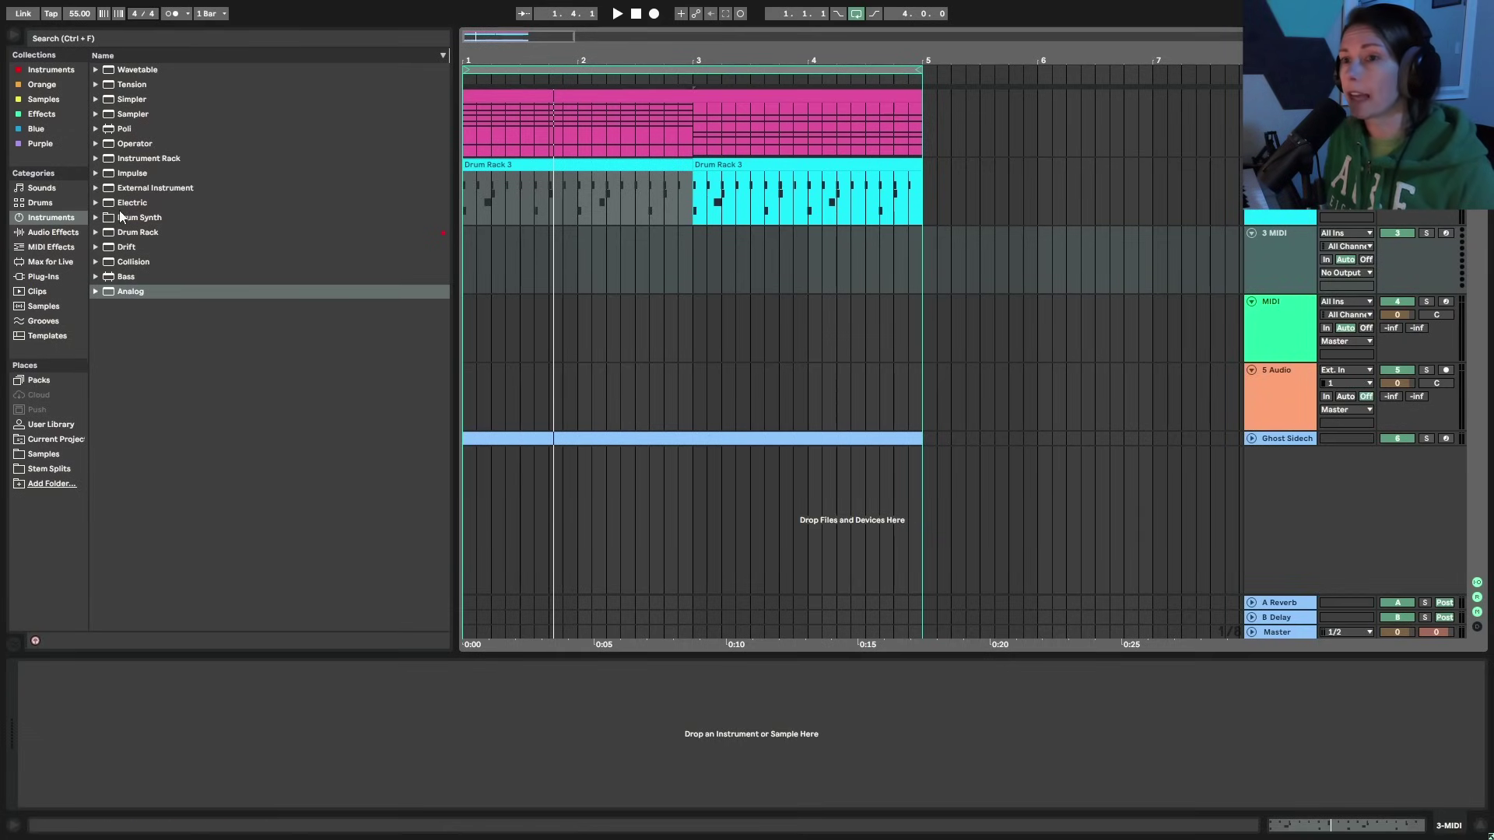
click(94, 203)
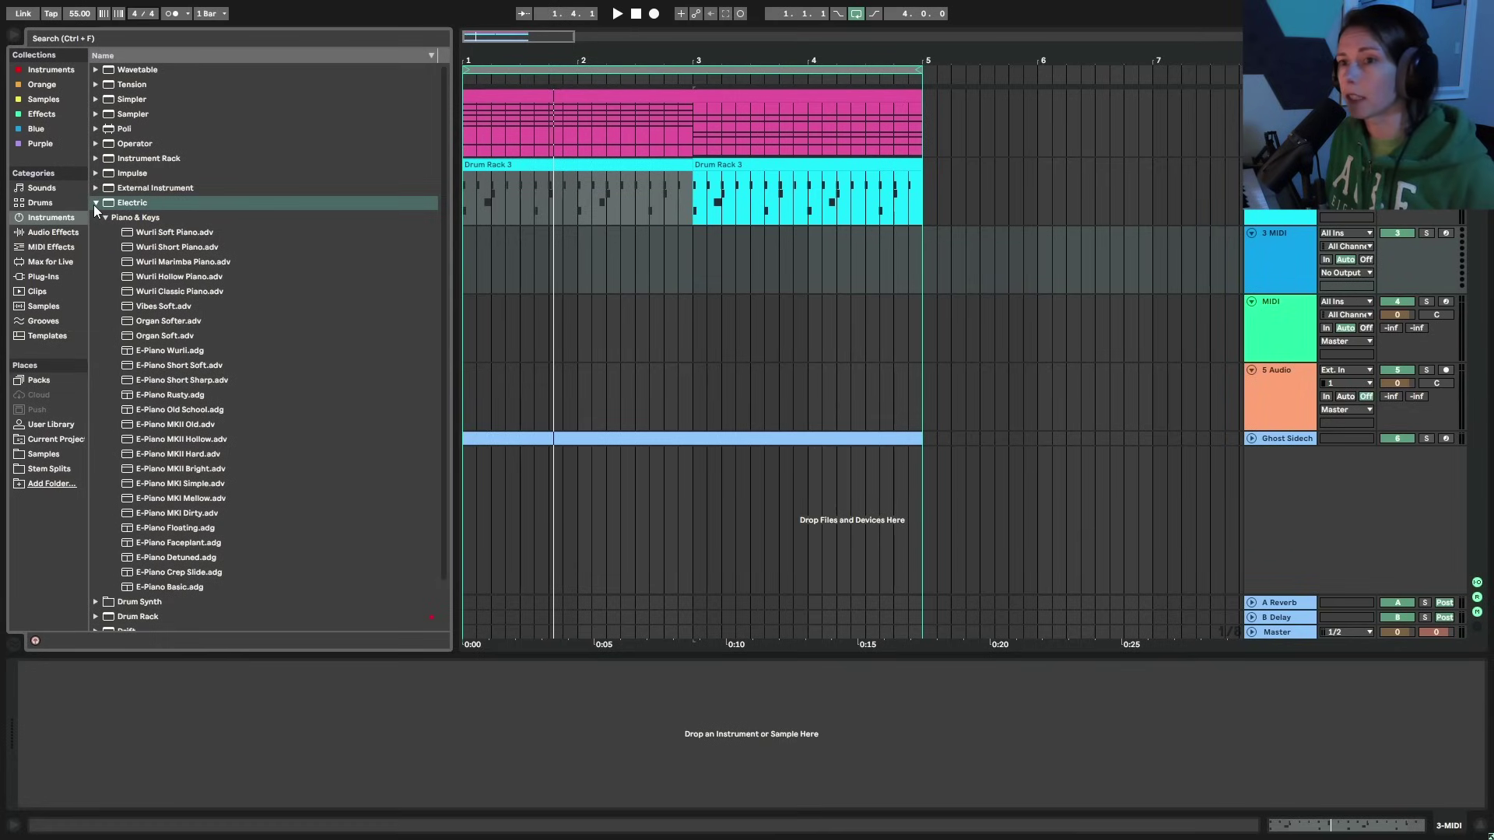
click(173, 231)
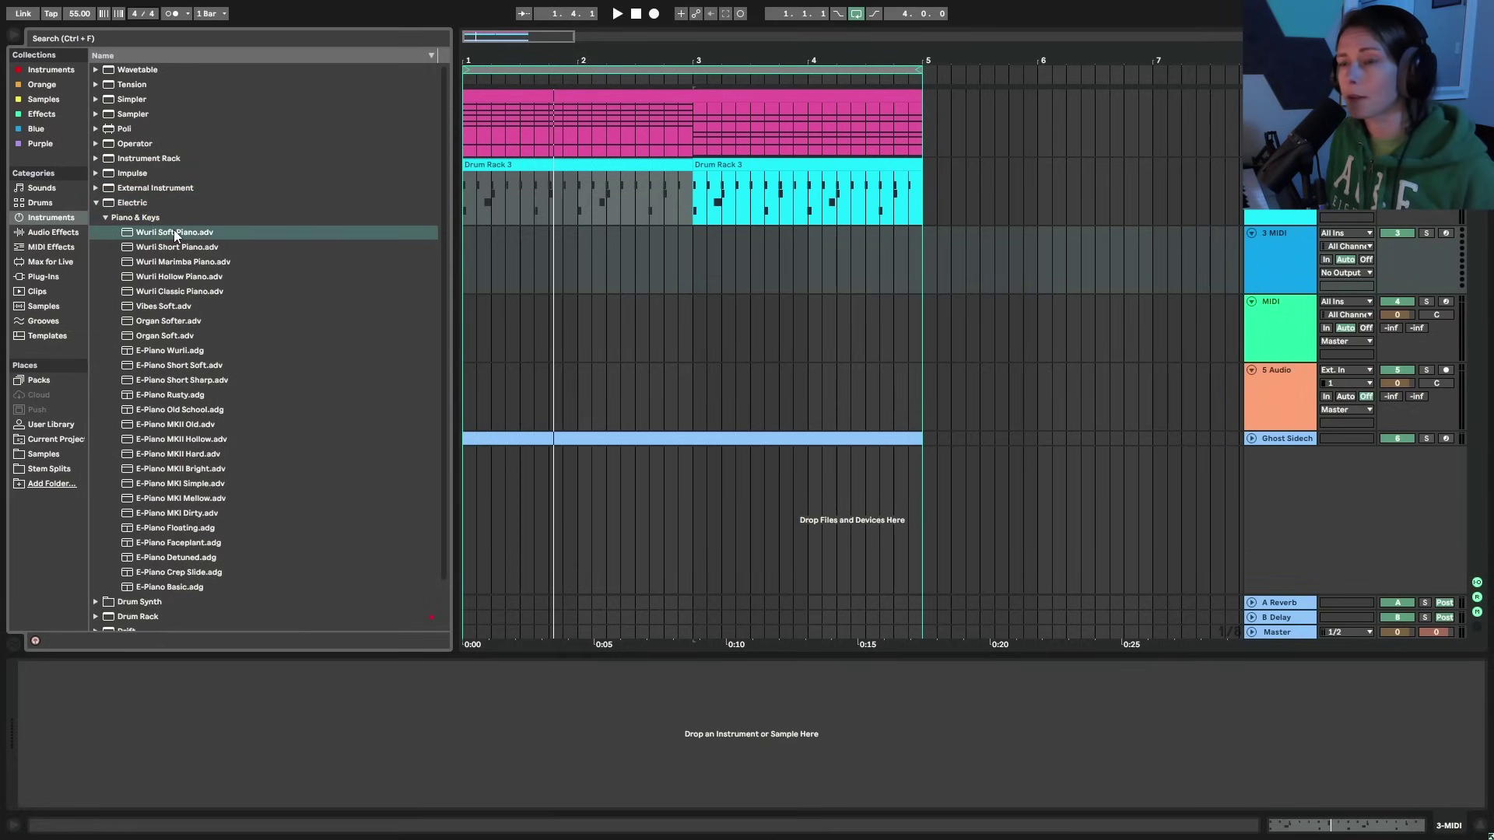
click(184, 248)
click(185, 264)
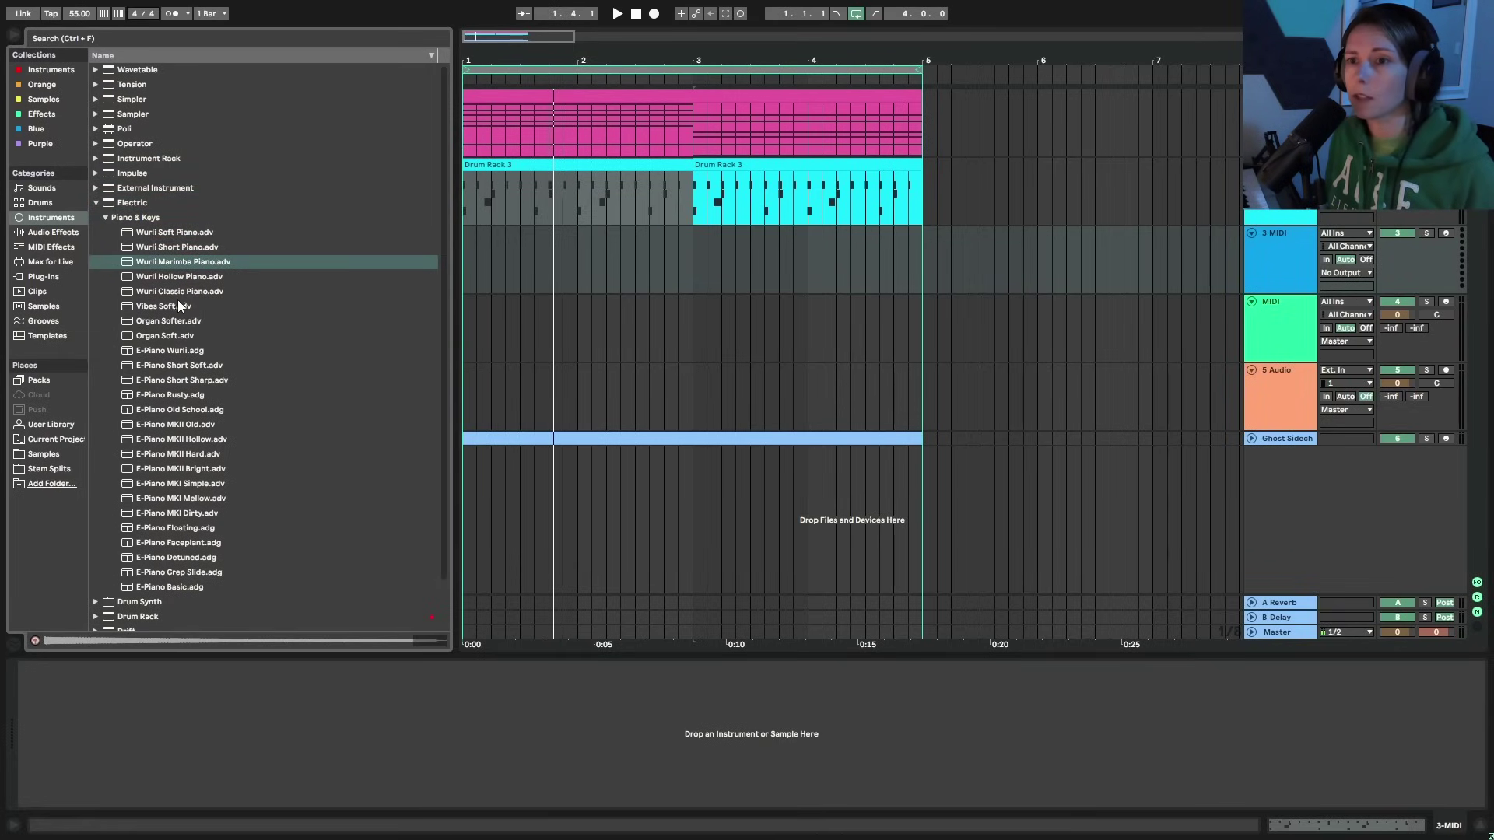
click(175, 303)
click(174, 321)
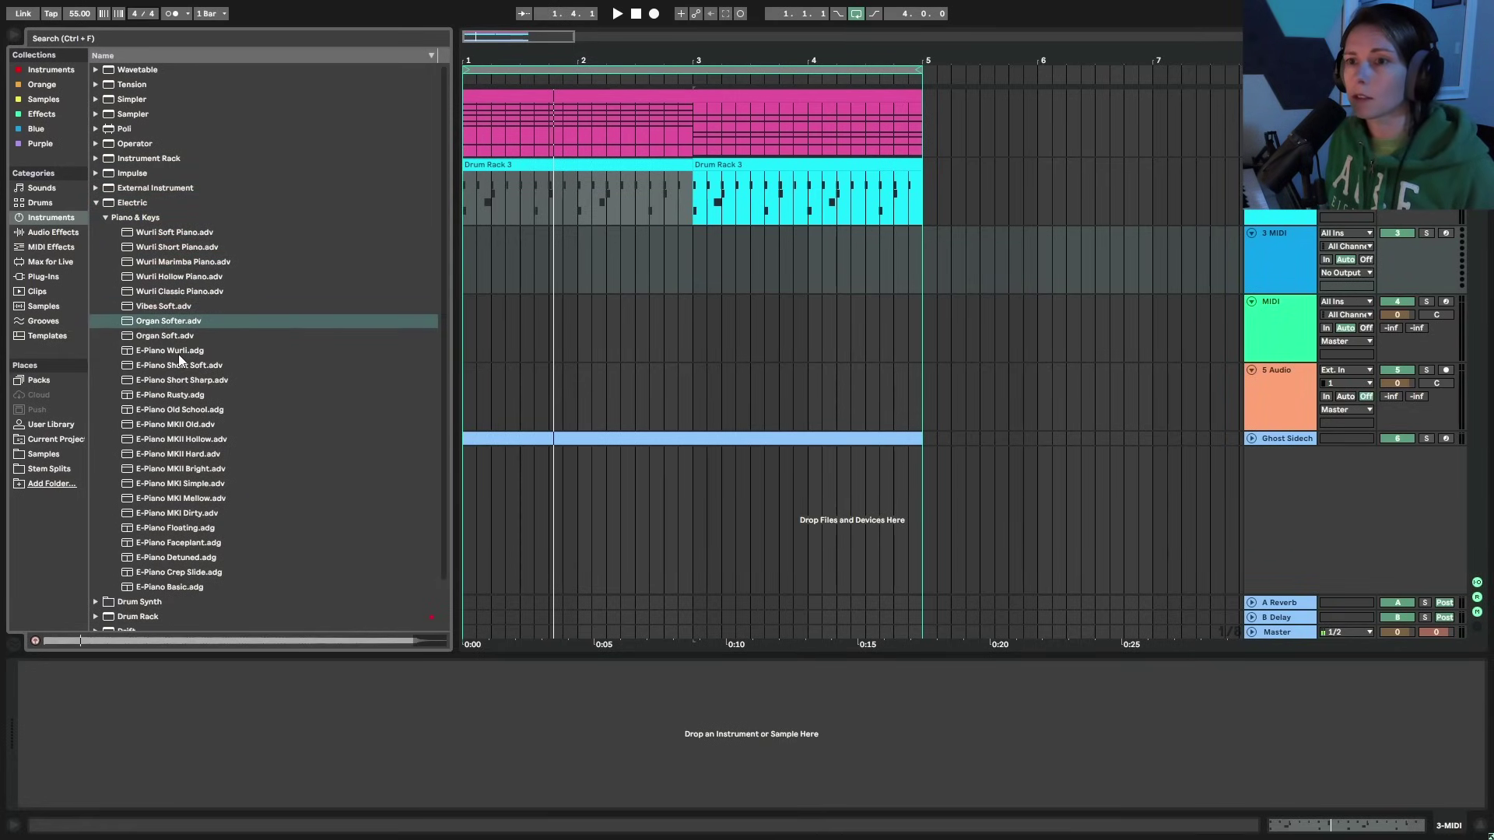
click(179, 352)
click(184, 379)
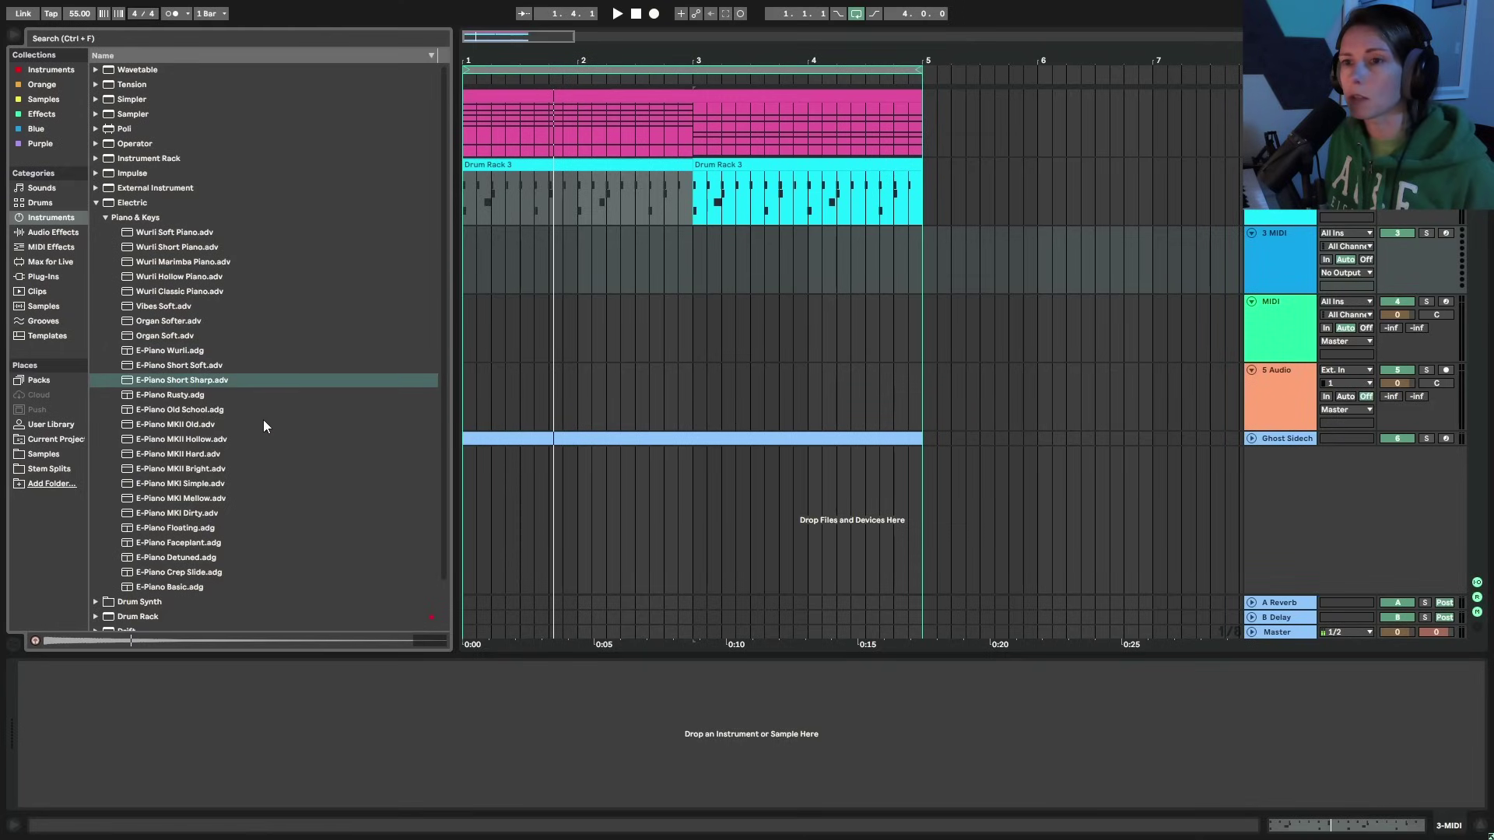
click(207, 440)
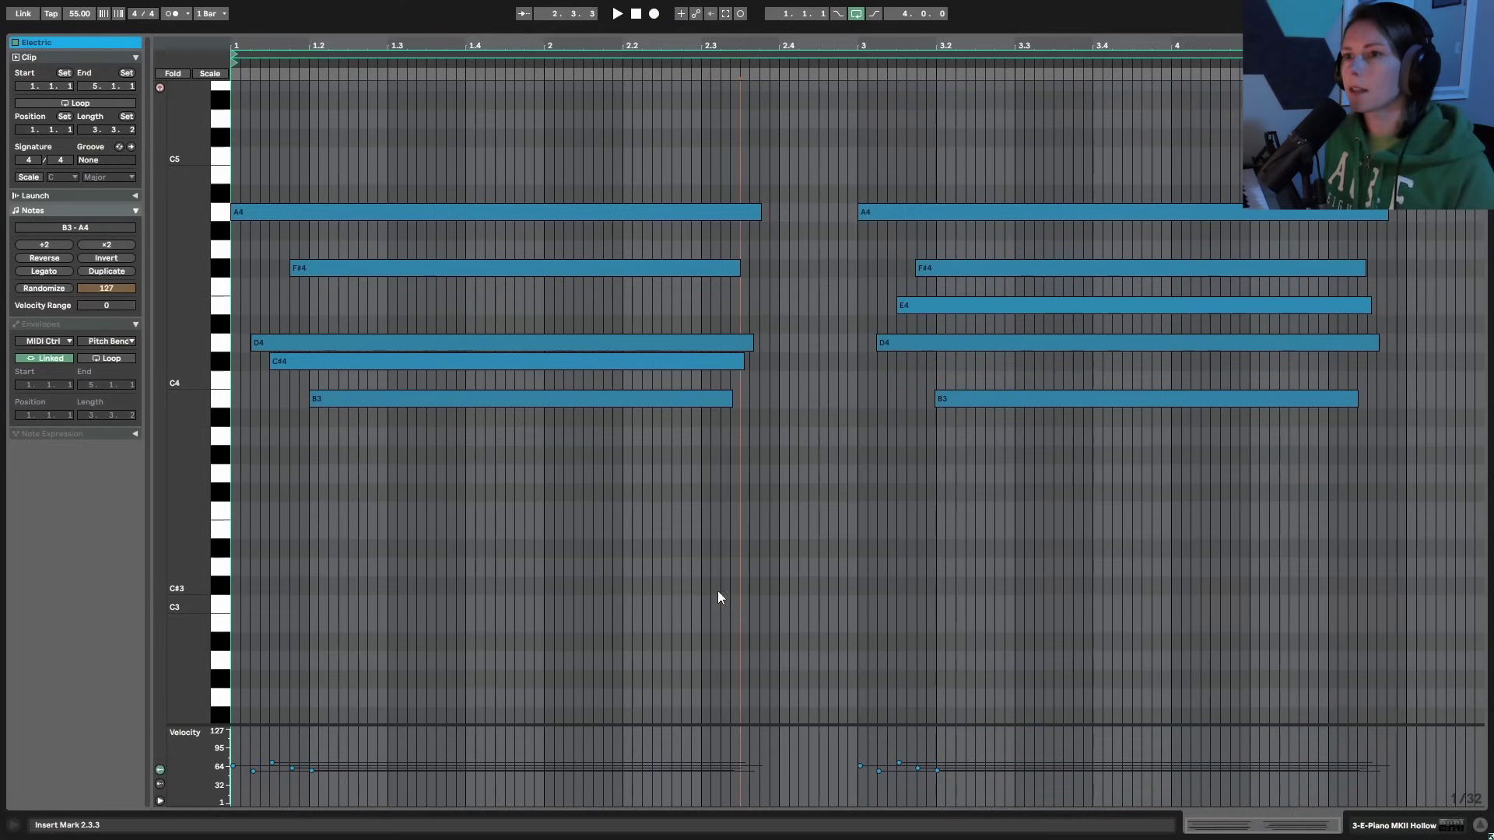
- Play the Electric clip's two staggered chords separately, starting from bar 1 and bar 3
click(236, 233)
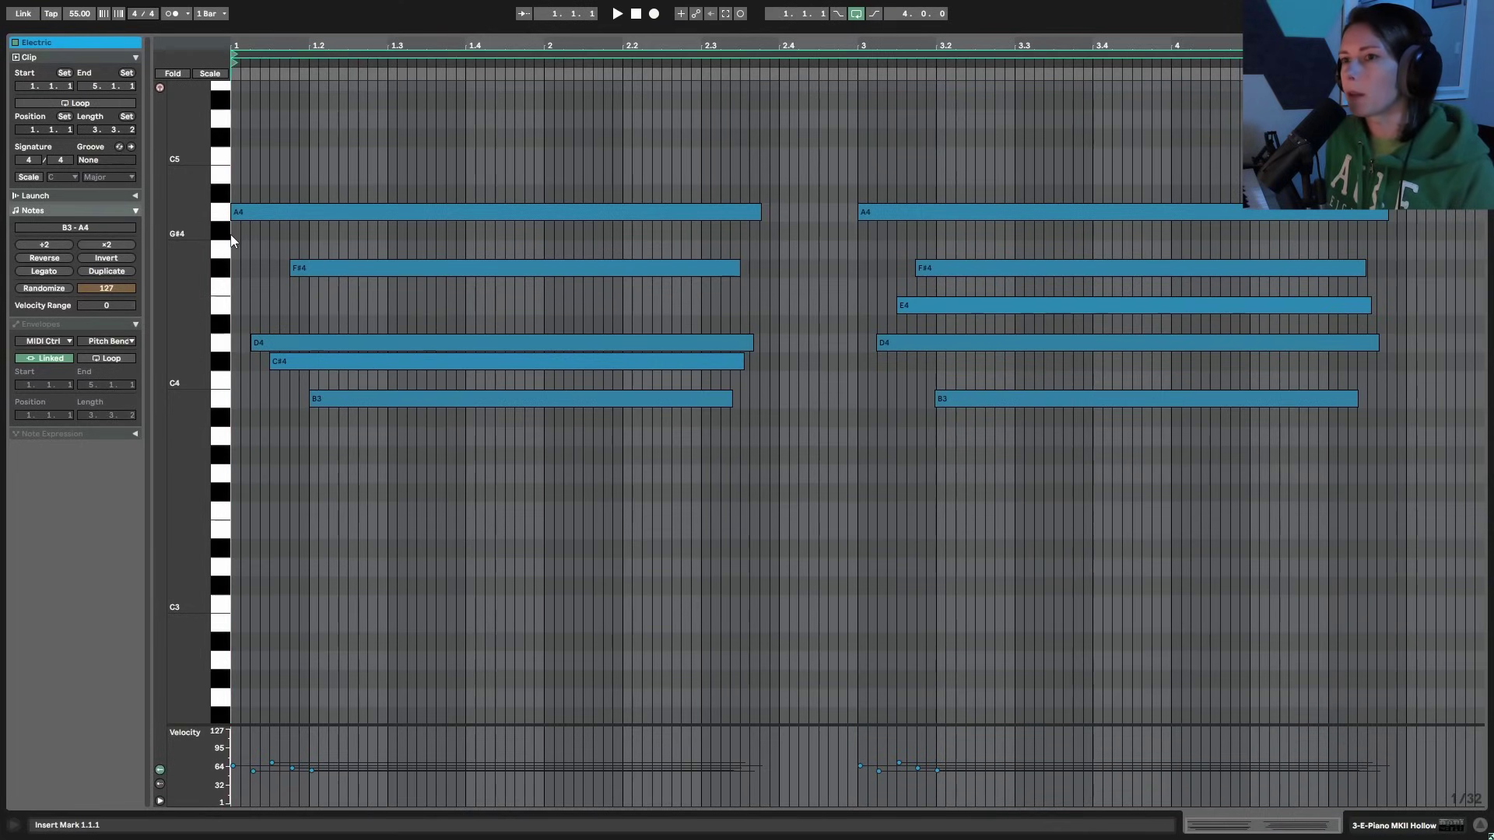
key(space)
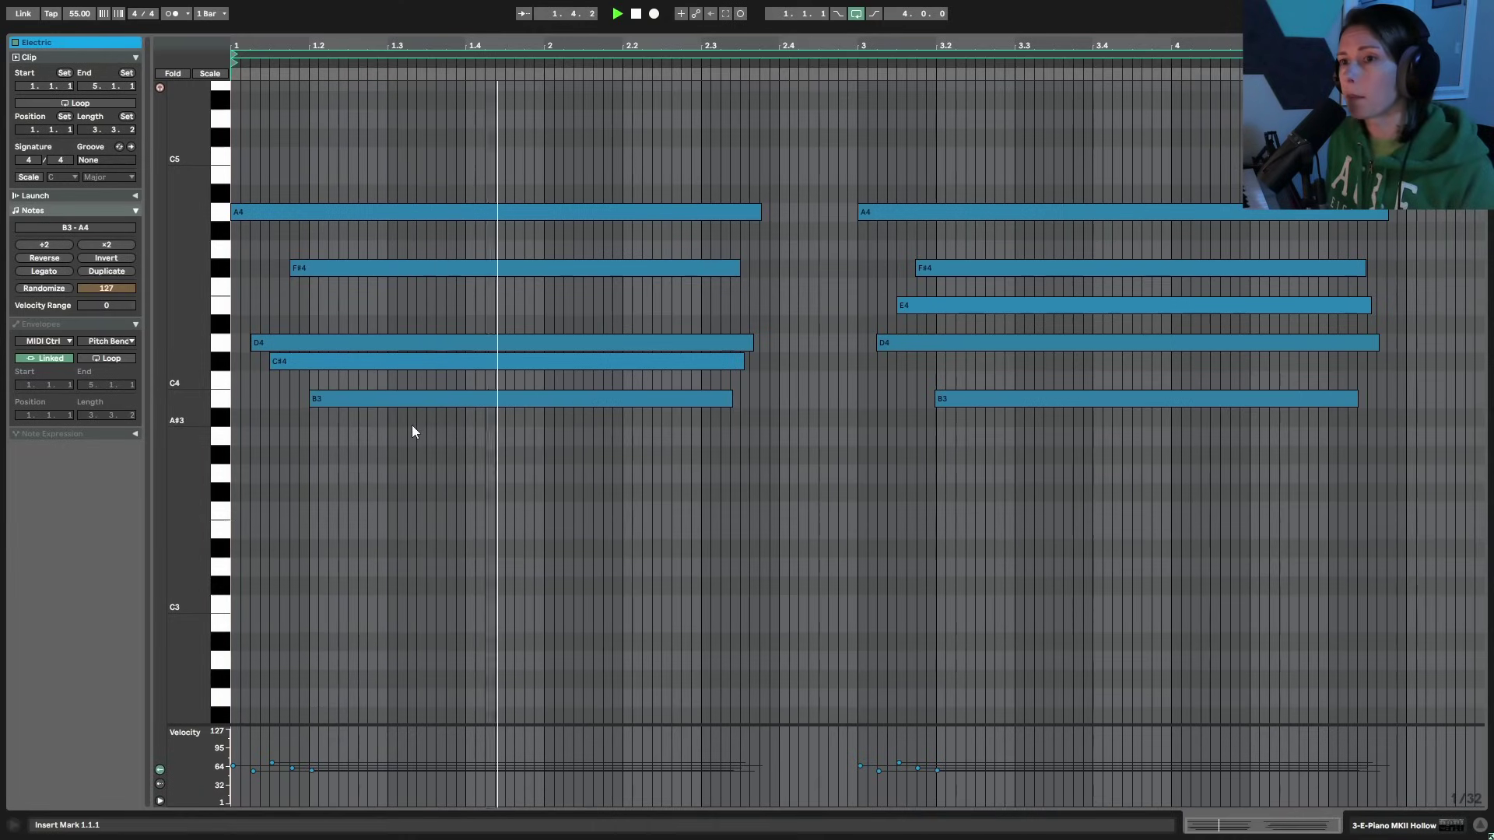
key(space)
click(870, 311)
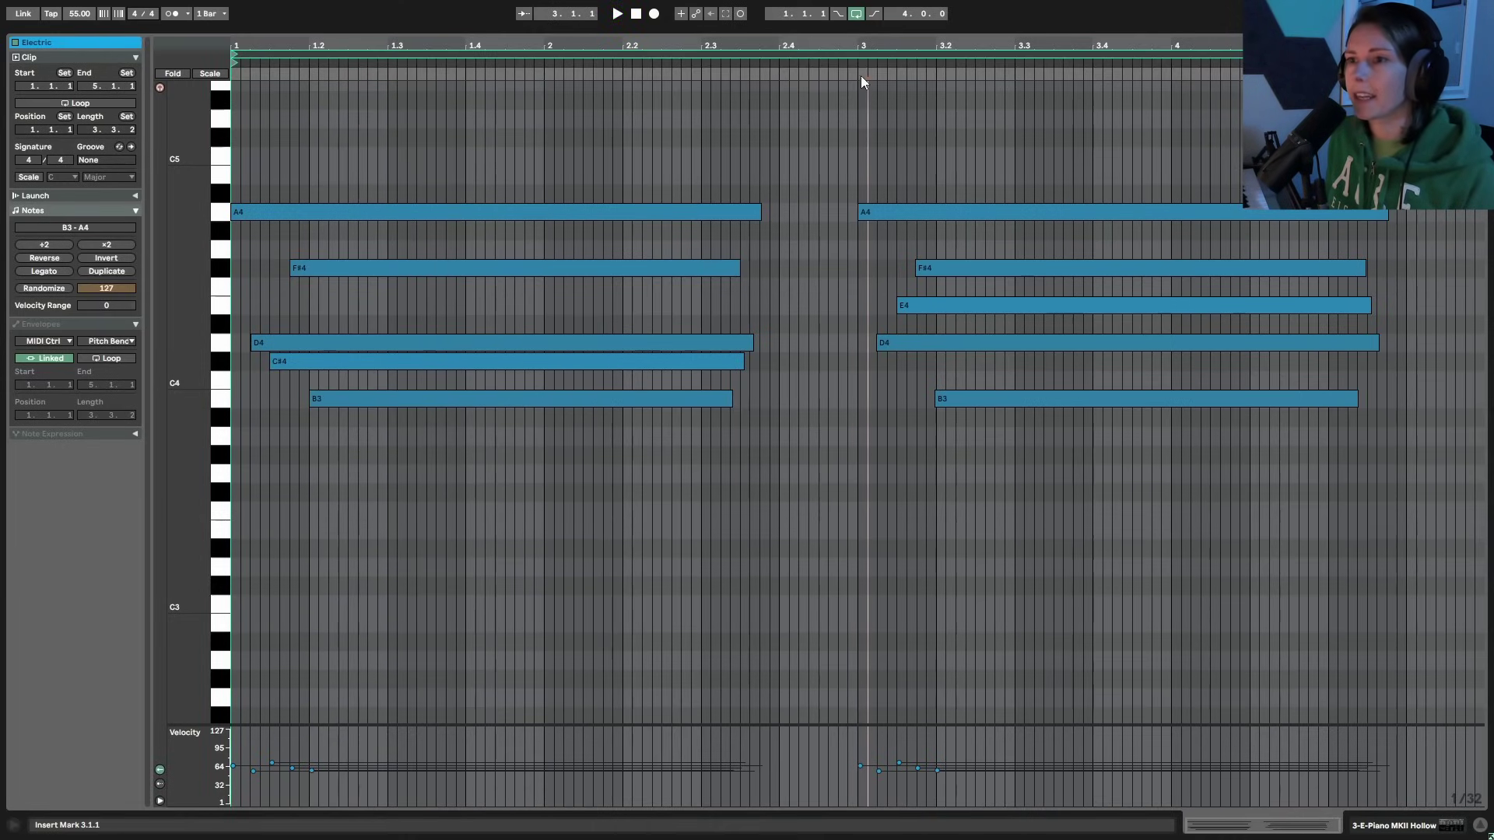
click(862, 76)
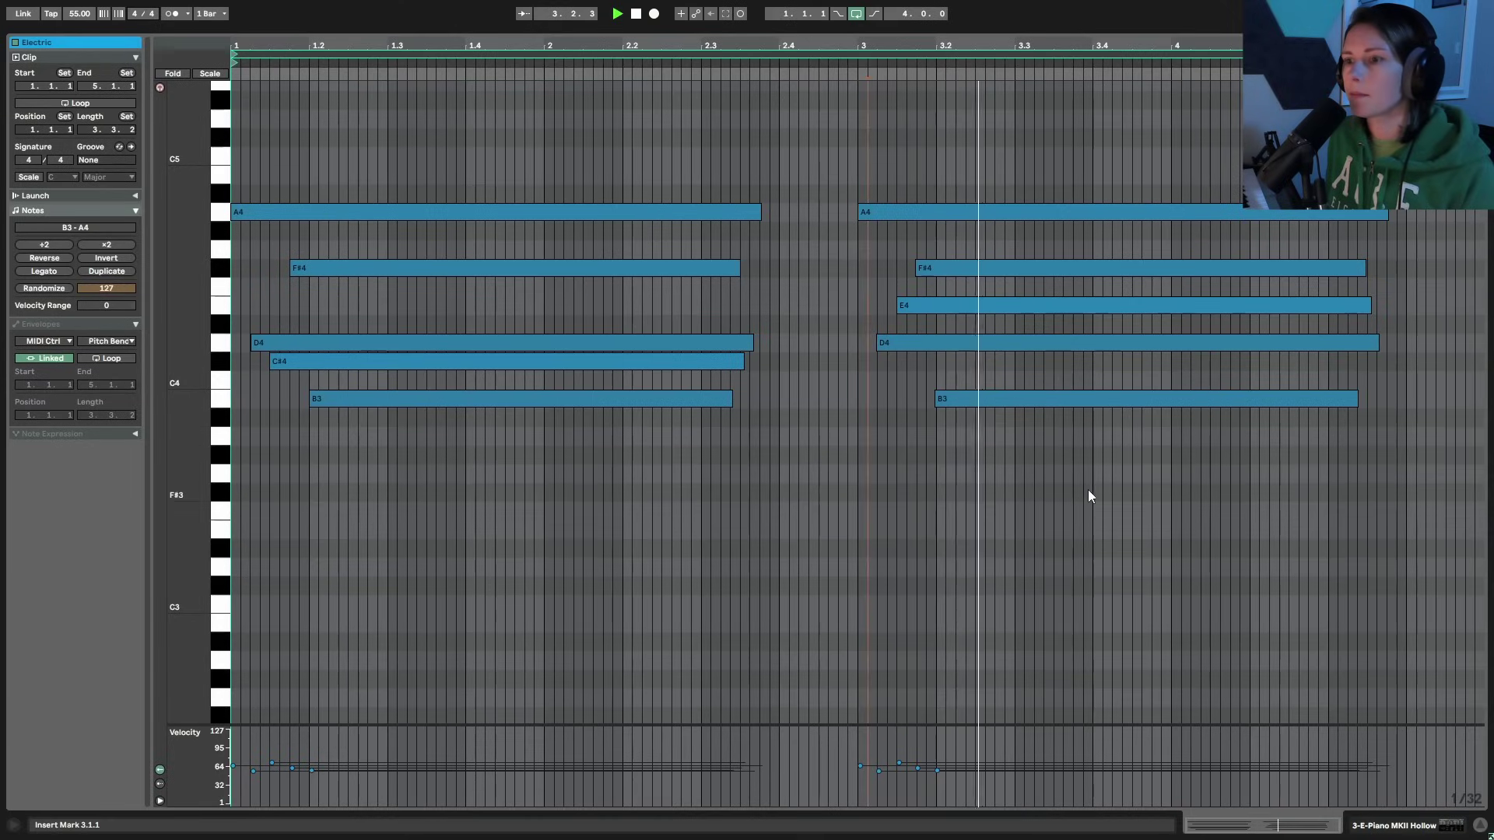
key(space)
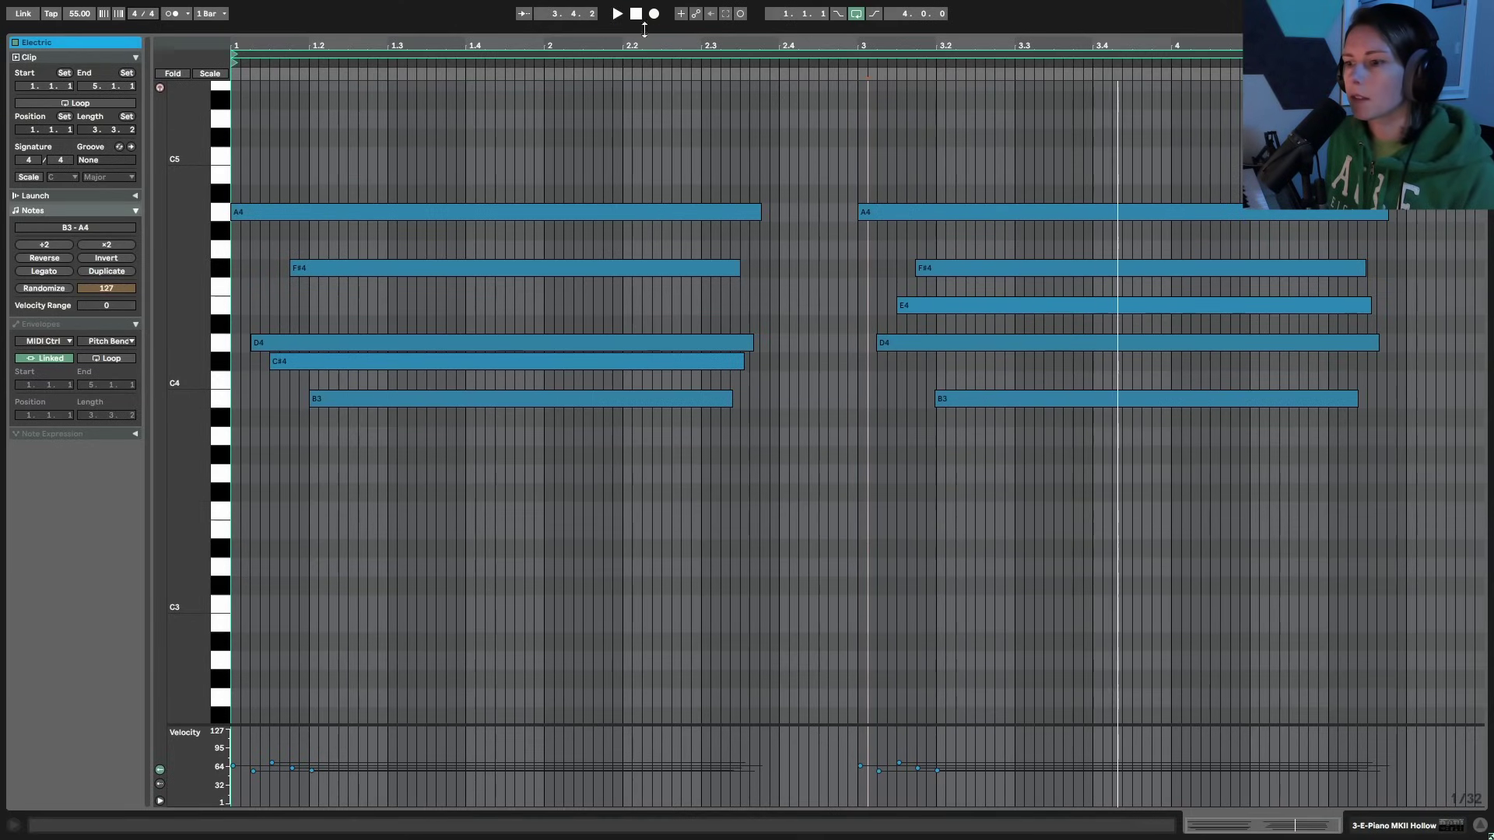
- Return to the arrangement and play the four-bar loop with chords, drums and electric piano together
key(ctrl+alt+l)
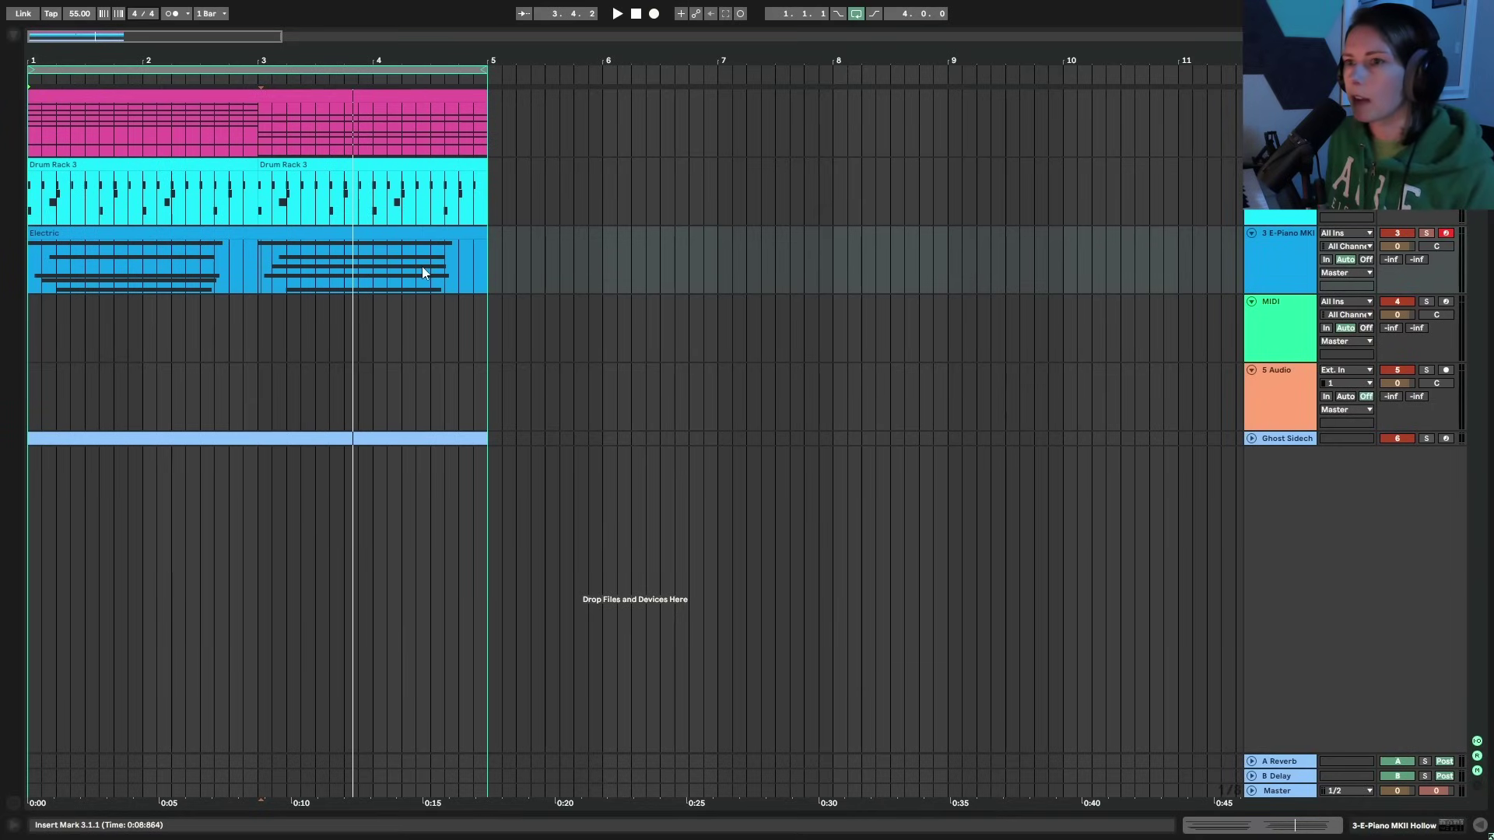
key(space)
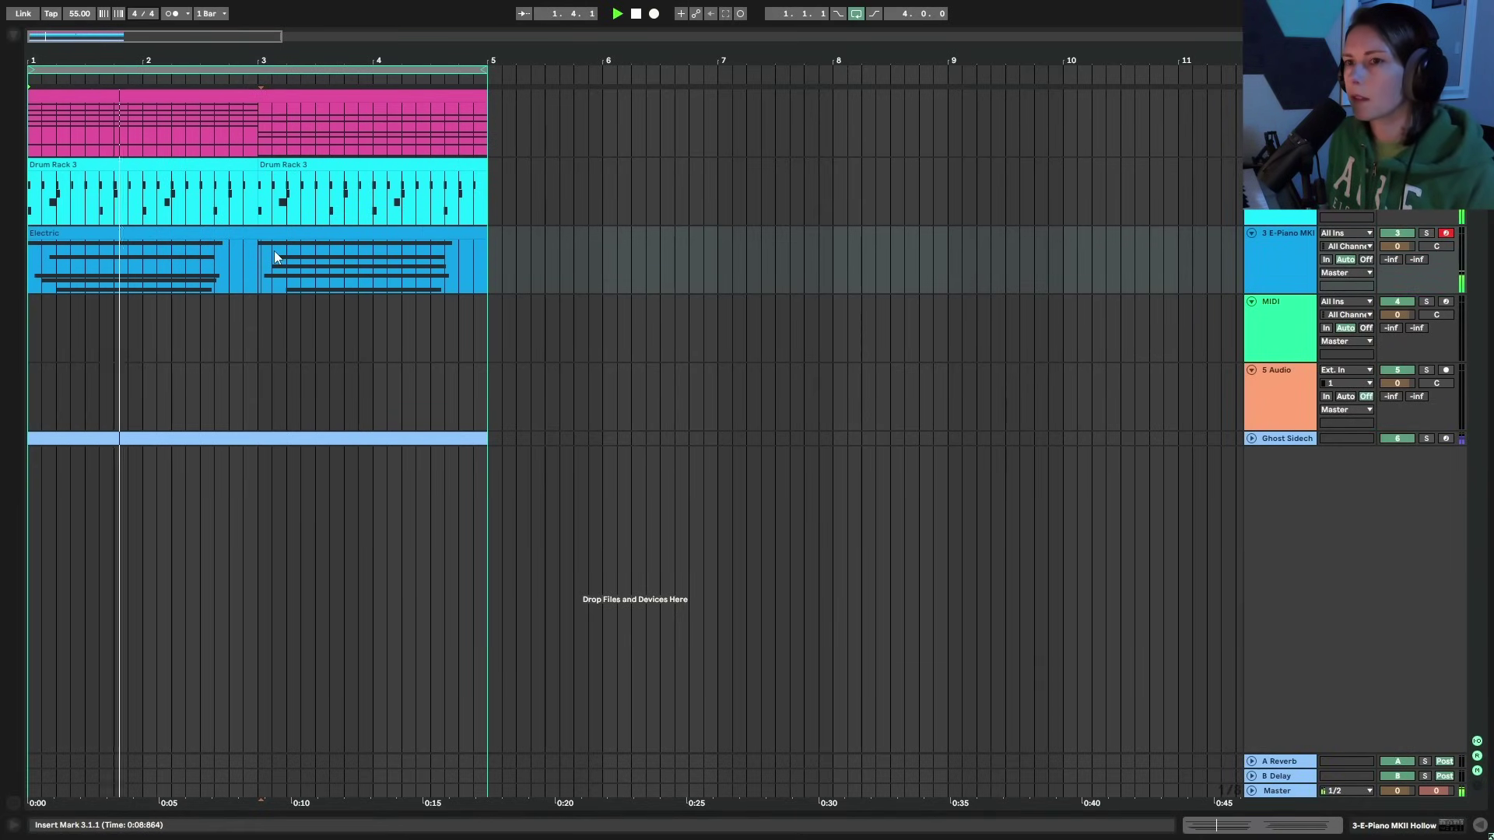
click(248, 257)
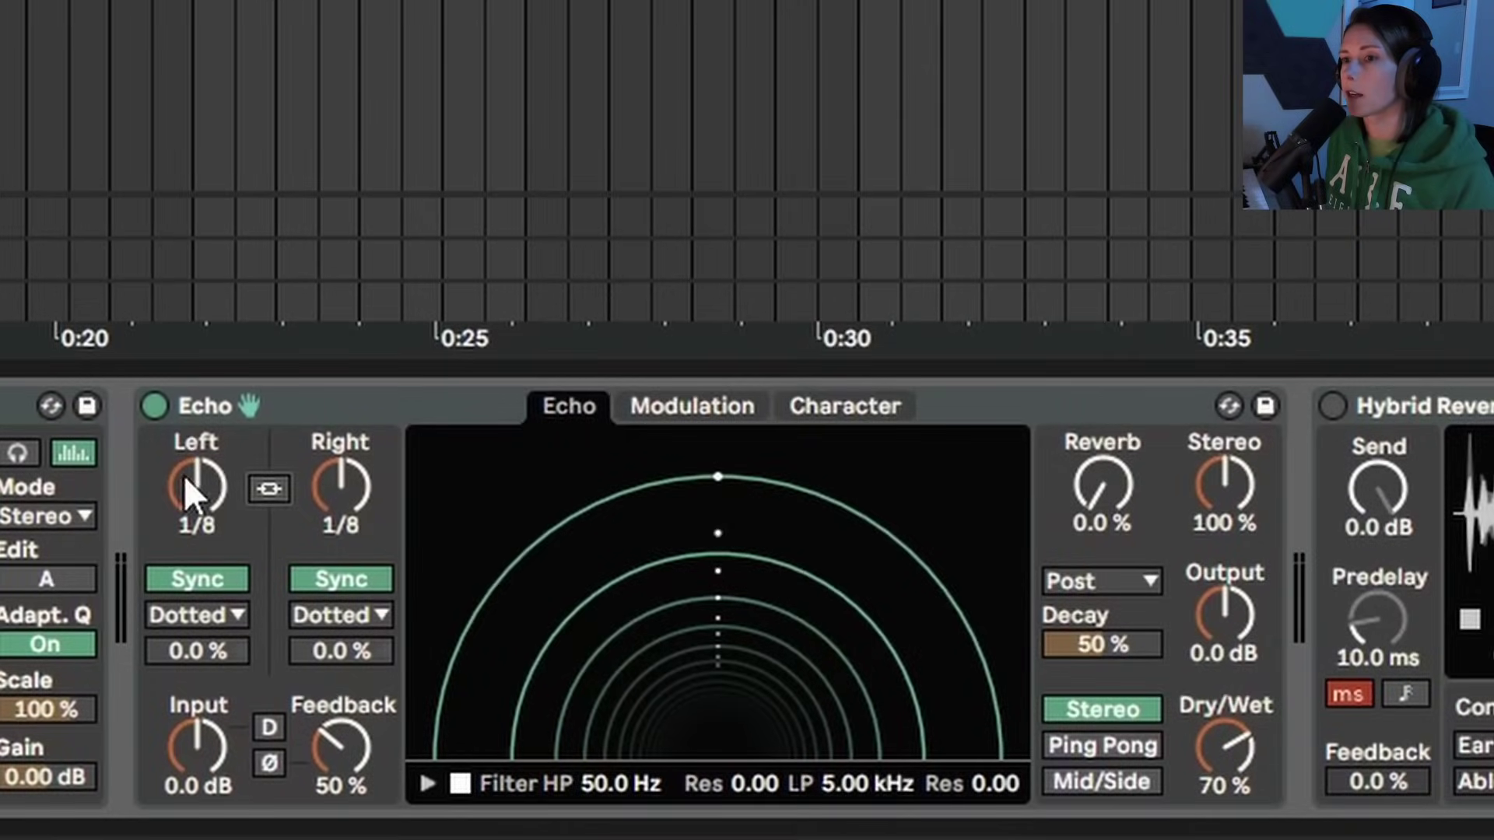
- Set the Echo's left delay time to 1/16 and switch both the left and right channels to Notes sync
click(207, 479)
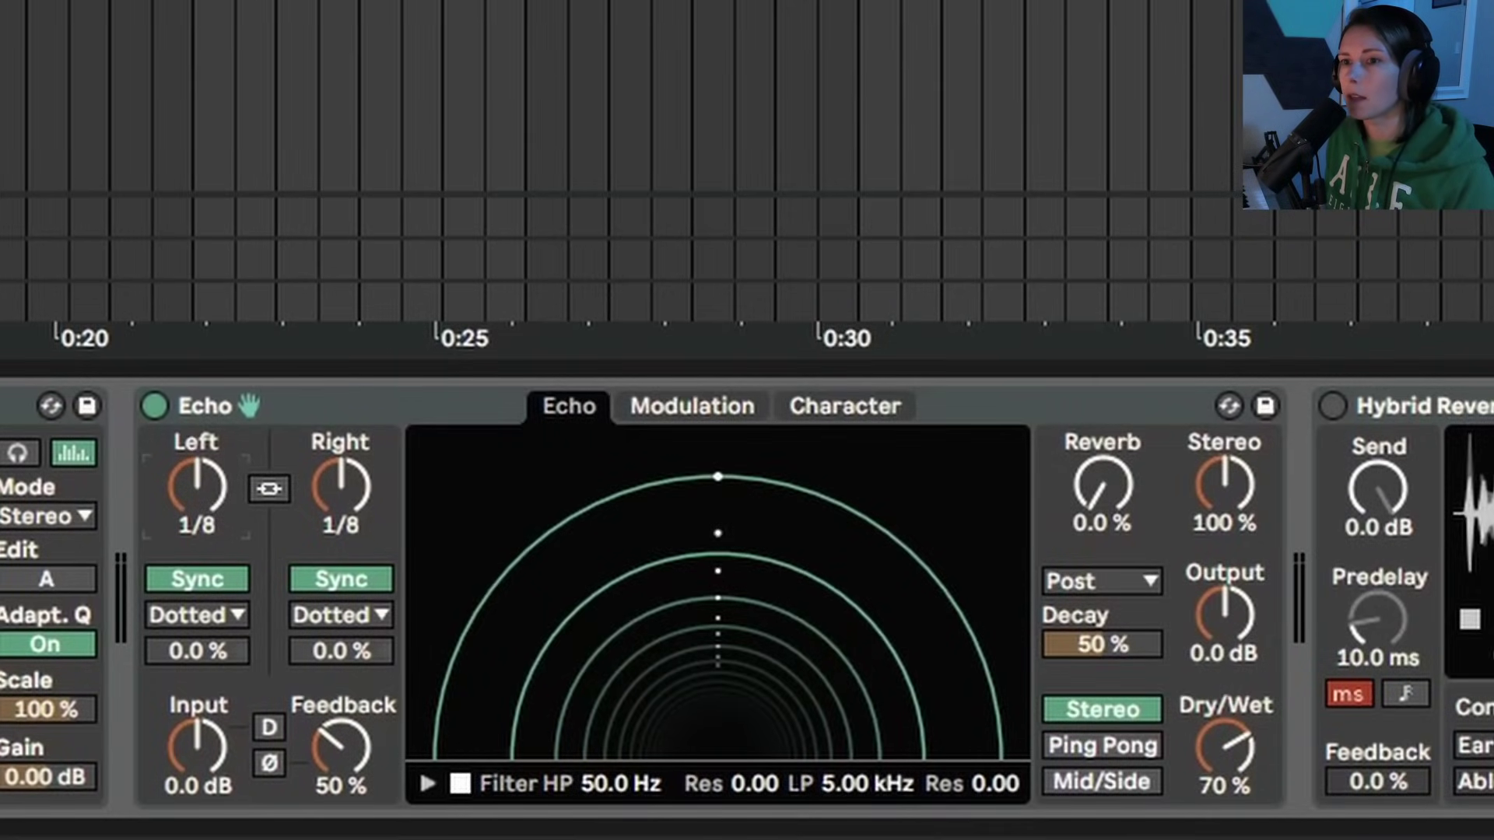
drag(207, 479, 207, 492)
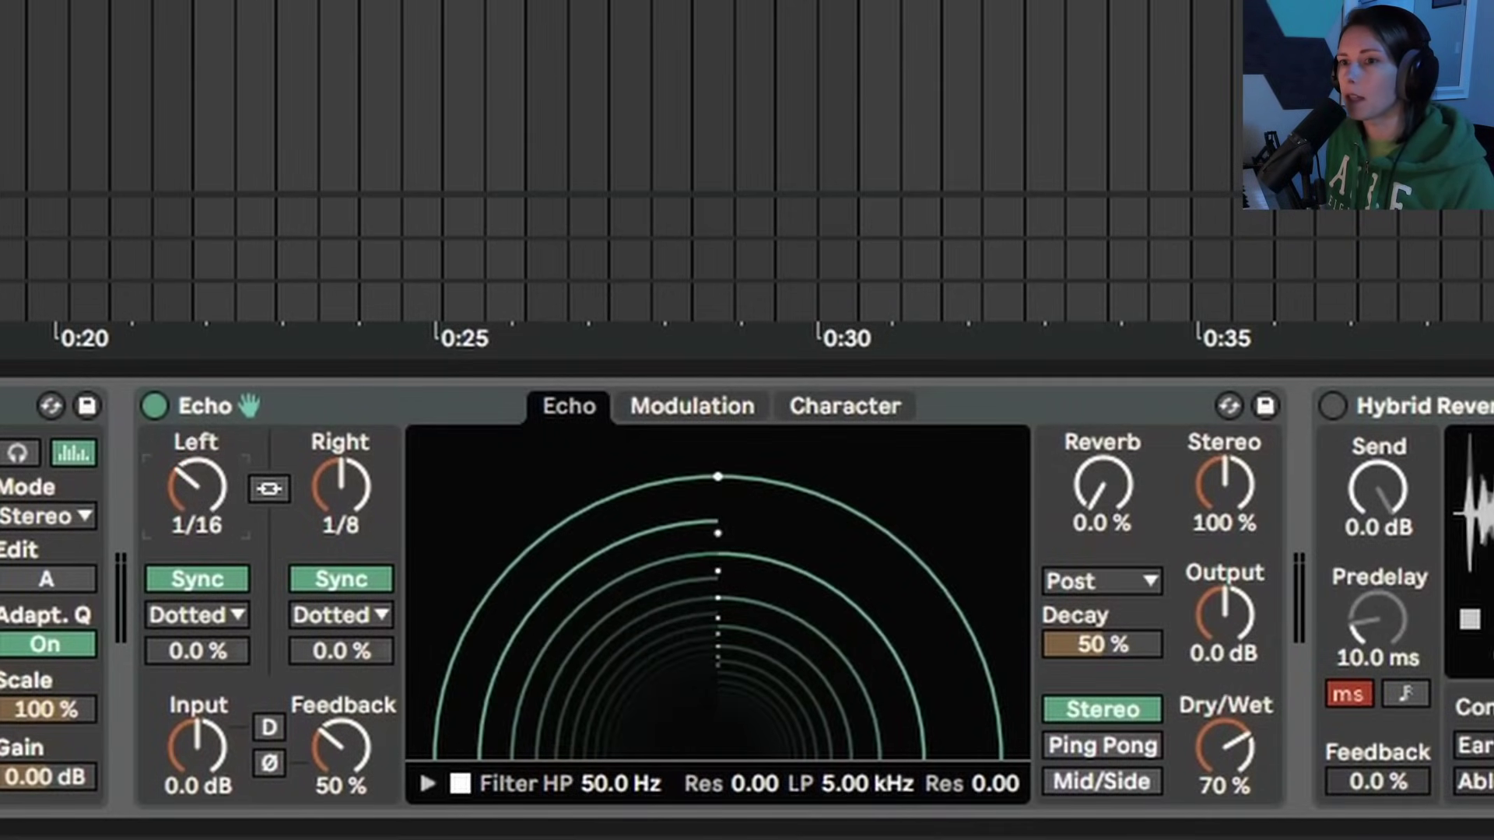
click(209, 610)
click(209, 648)
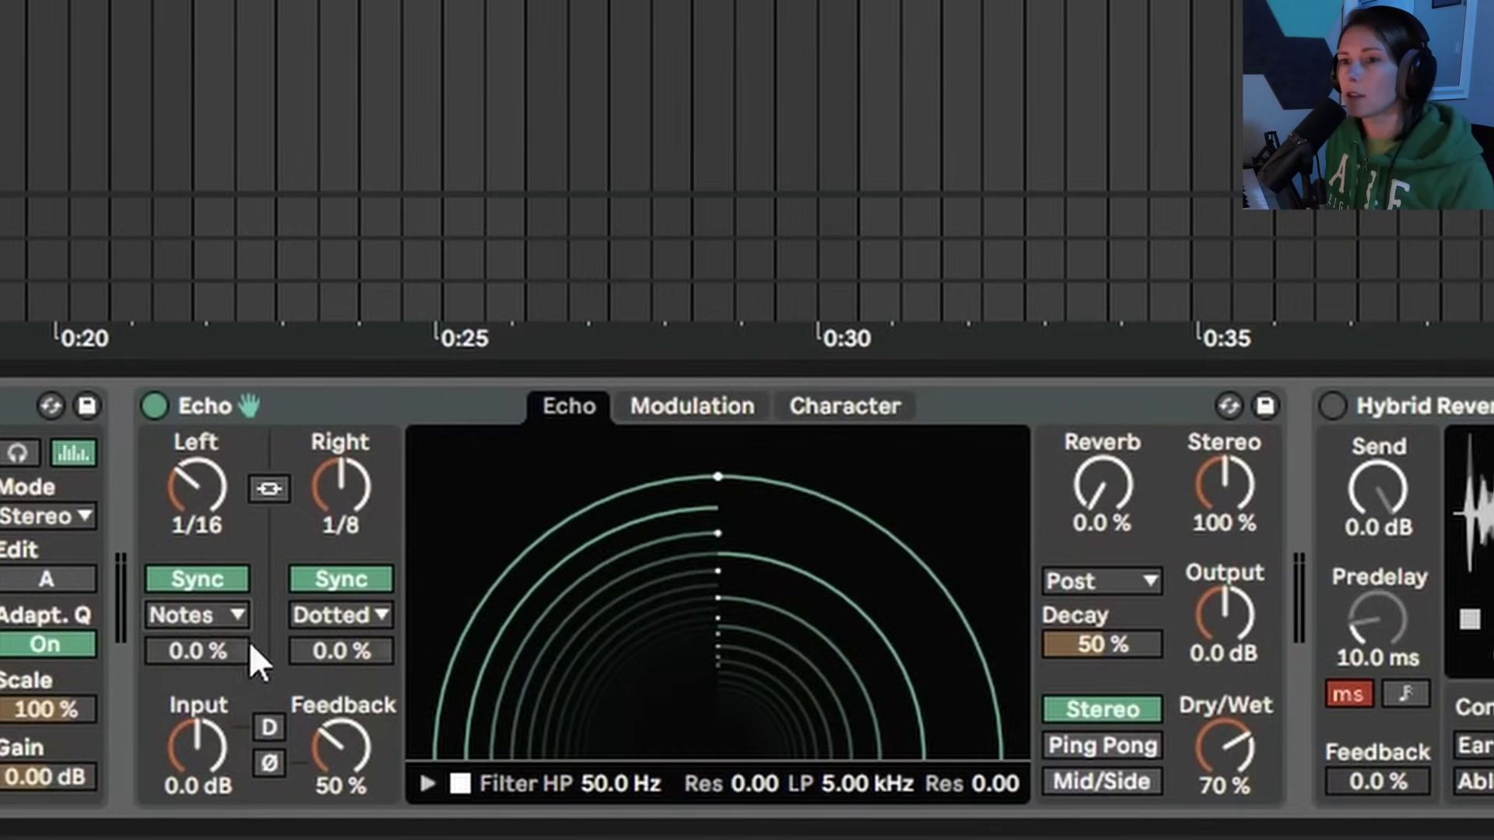
click(319, 617)
click(371, 652)
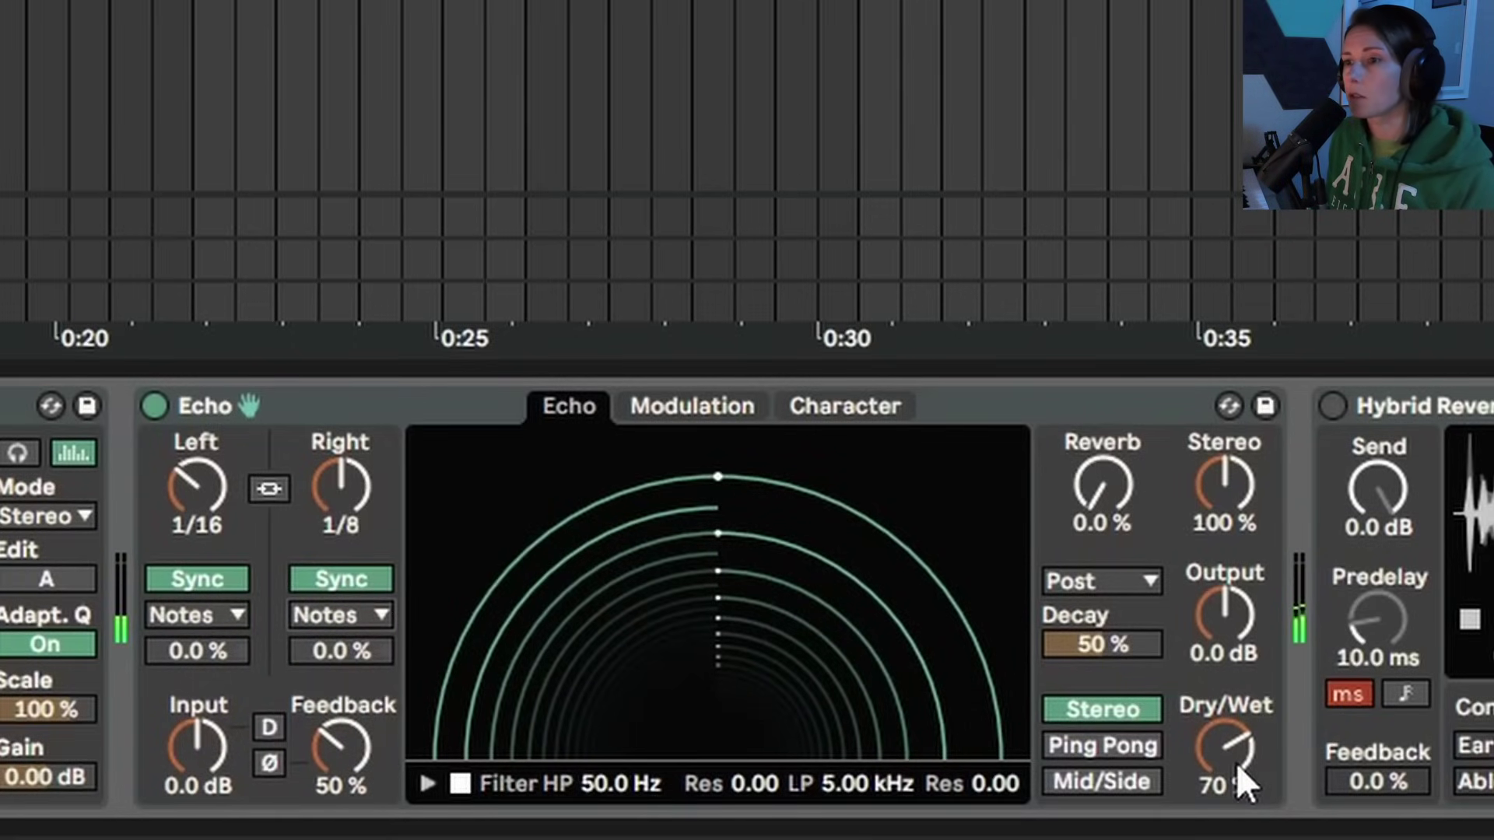
- Raise the Echo's feedback to 83% and add 24% reverb, placed in the feedback path with a 75% decay
drag(346, 754, 346, 676)
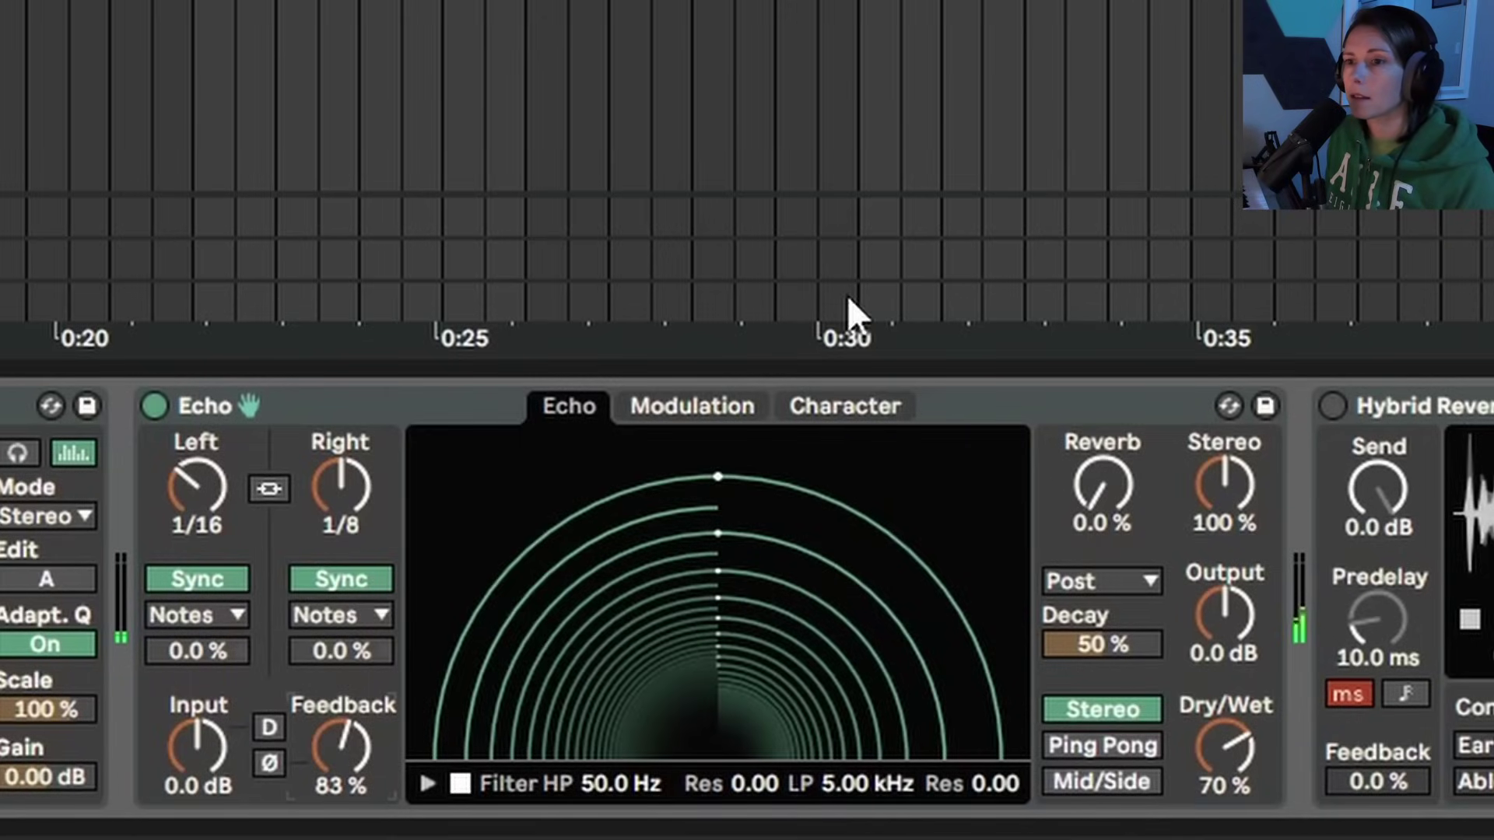
drag(1105, 494, 1121, 449)
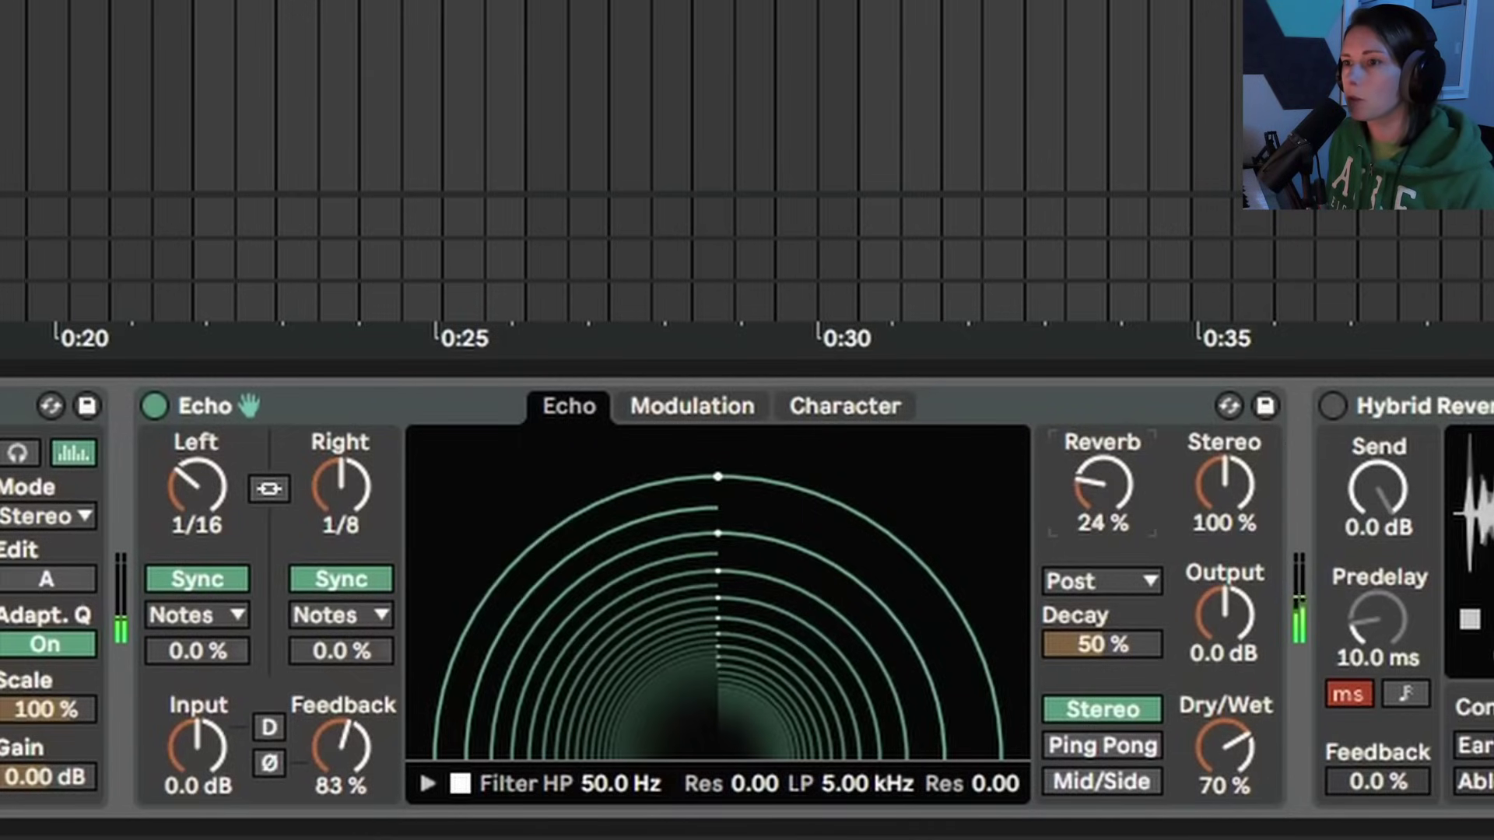
click(1148, 580)
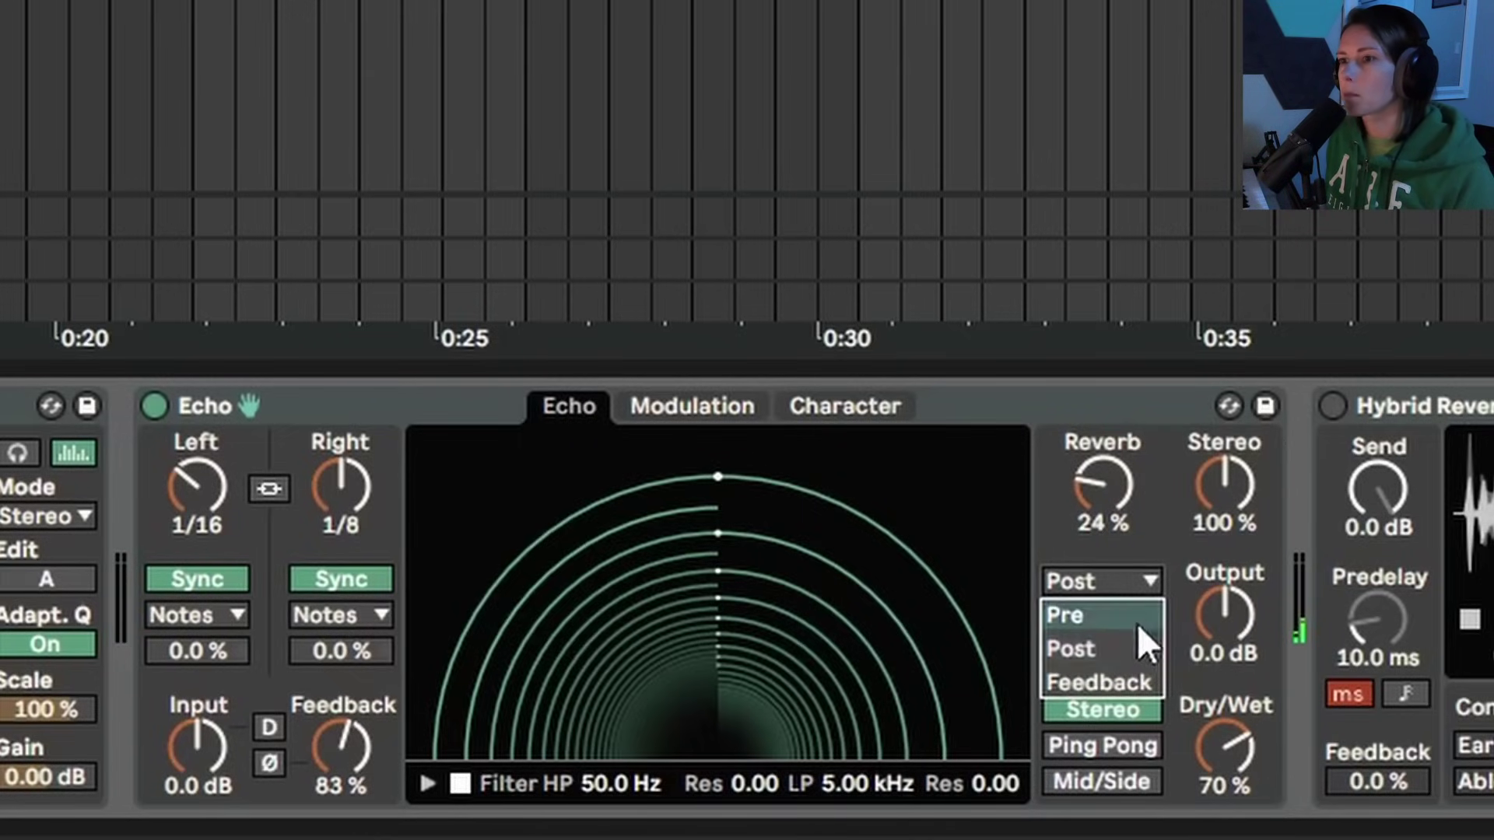
click(1105, 685)
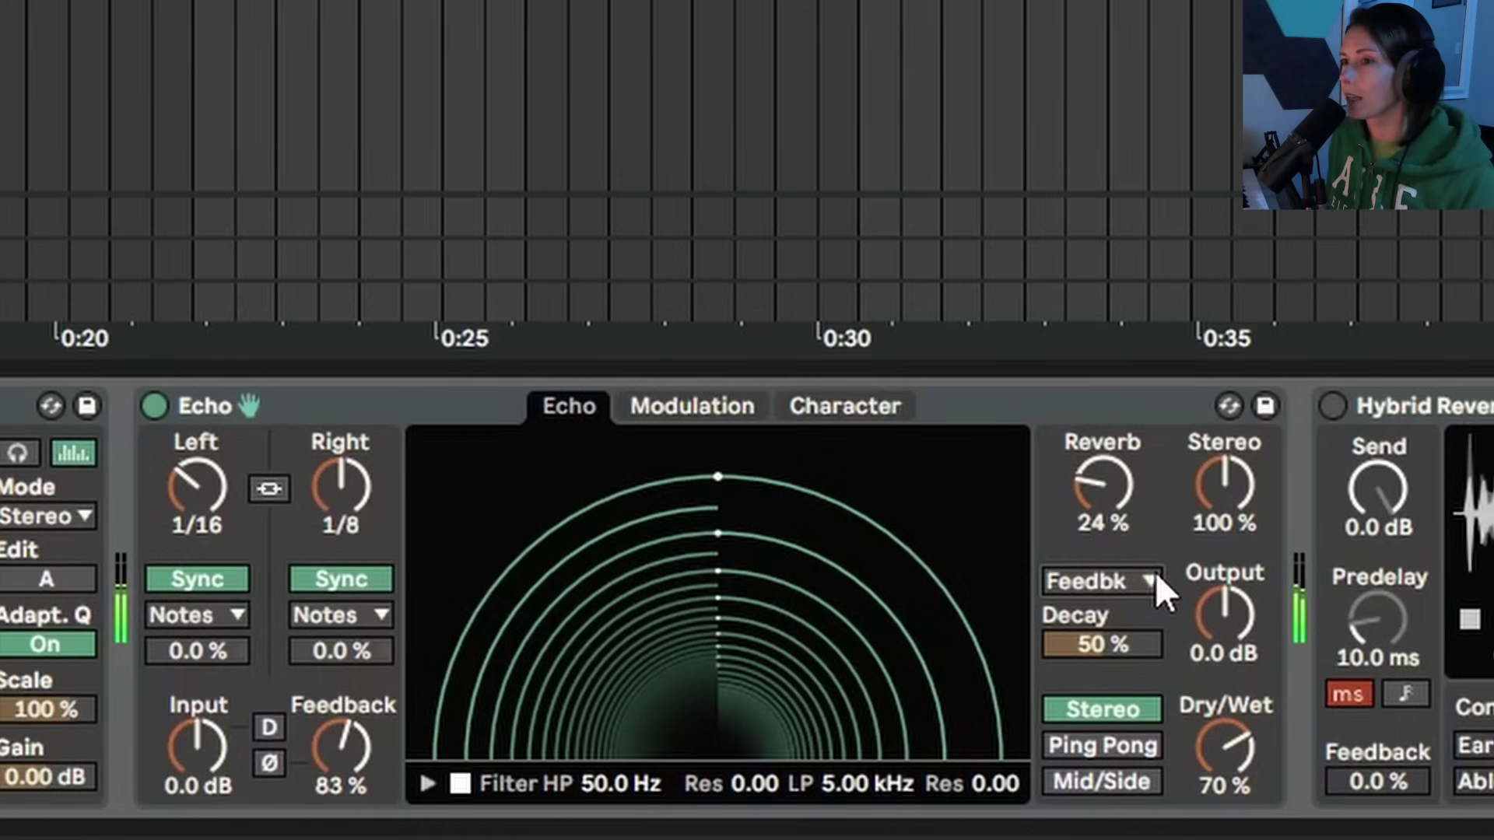
drag(1103, 644, 1103, 625)
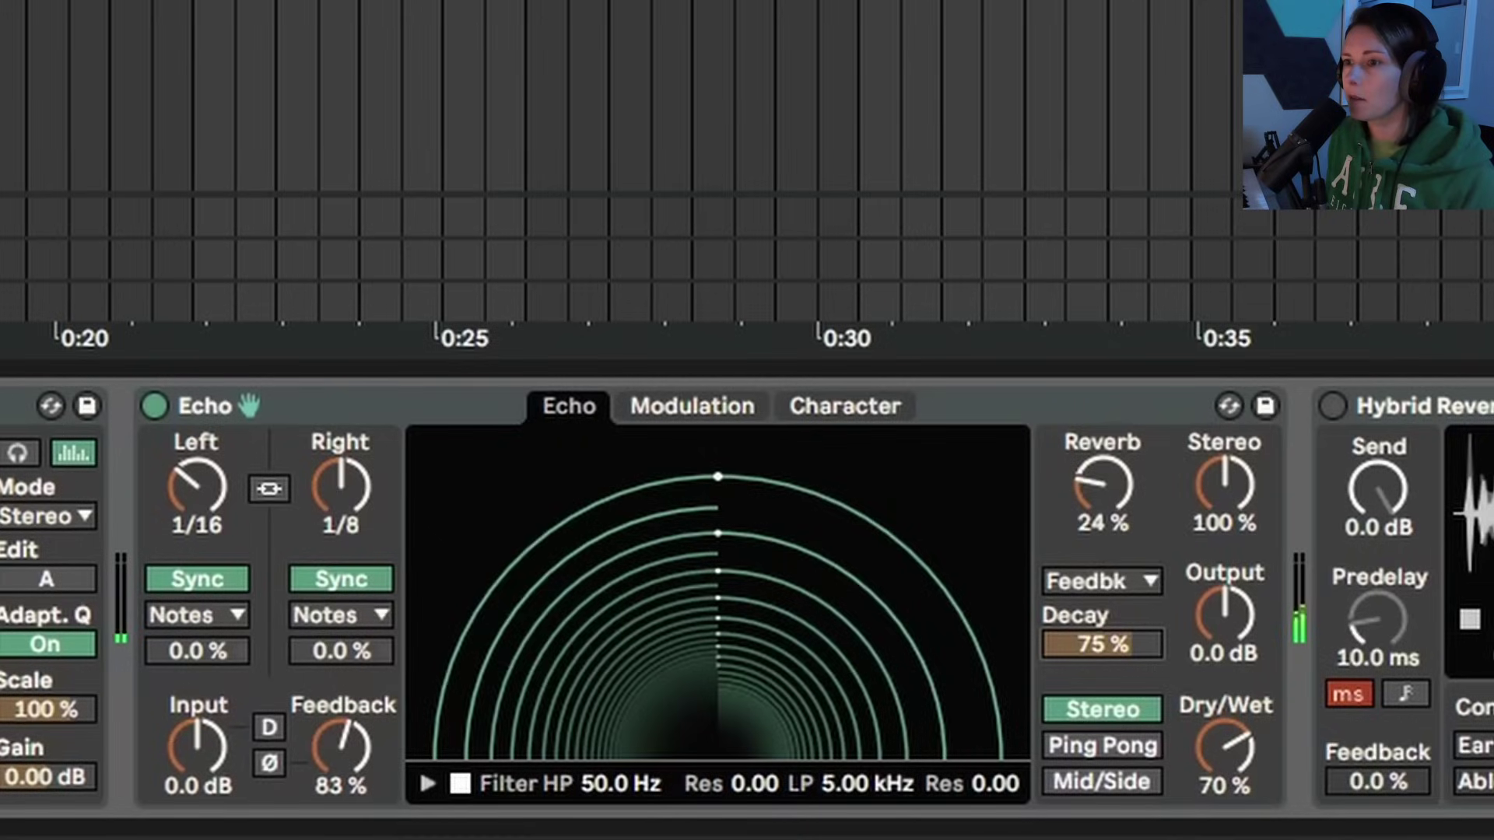
- Switch the Echo to Ping Pong mode and lower its dry/wet mix to 46%
click(1122, 745)
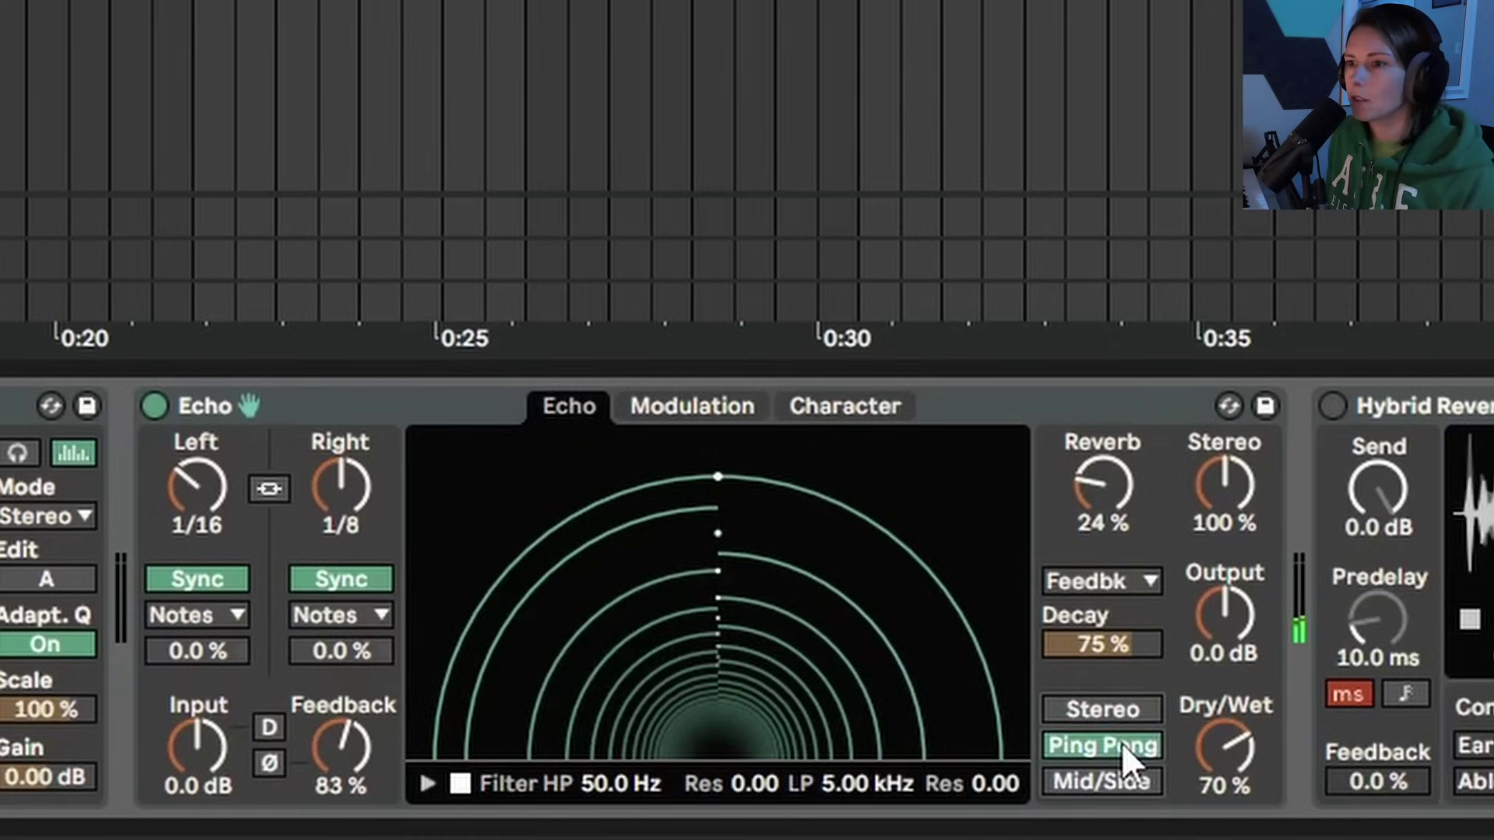
click(1237, 751)
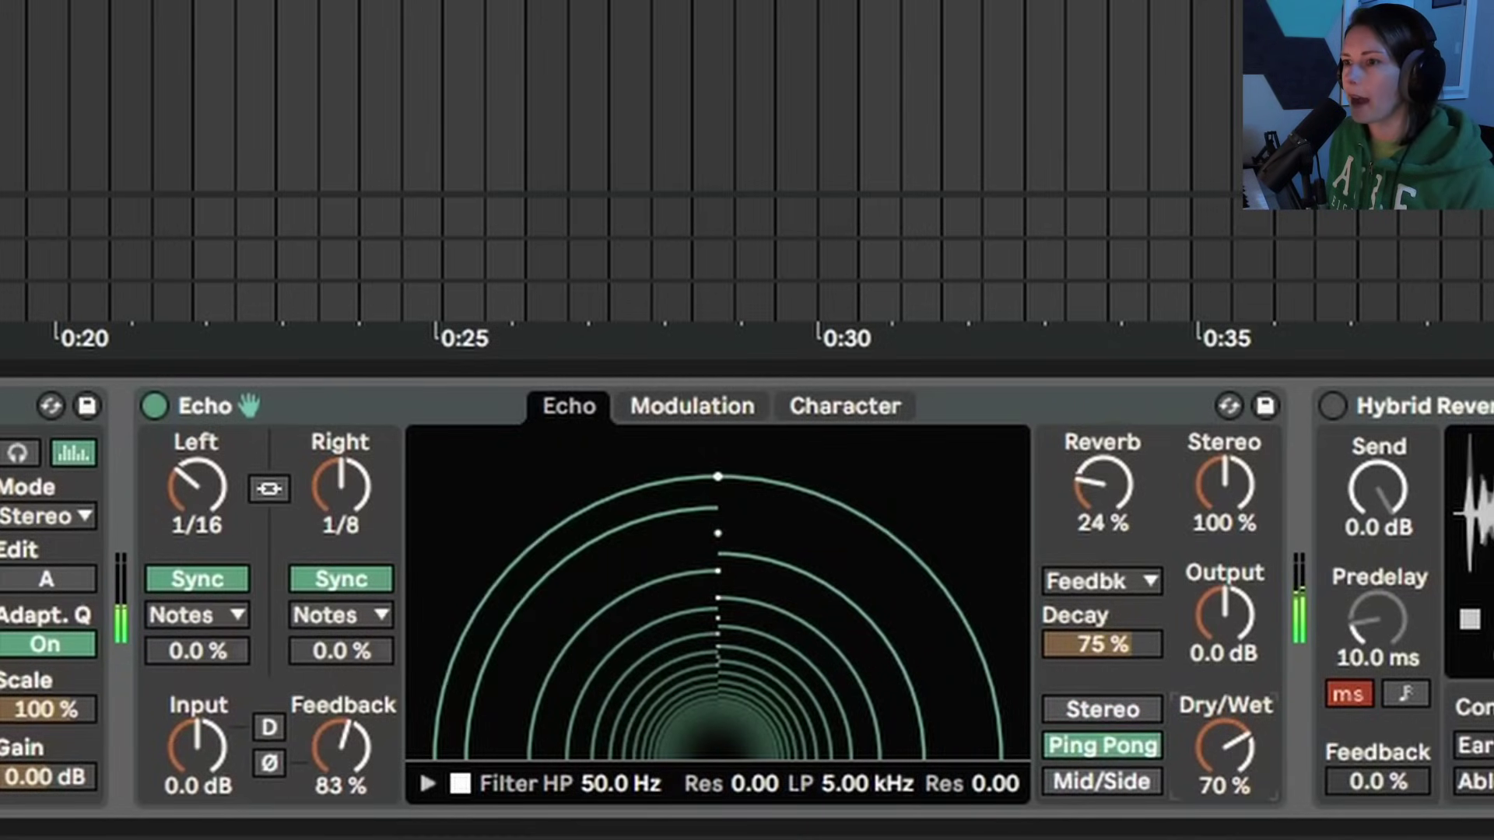
drag(1237, 751, 1237, 788)
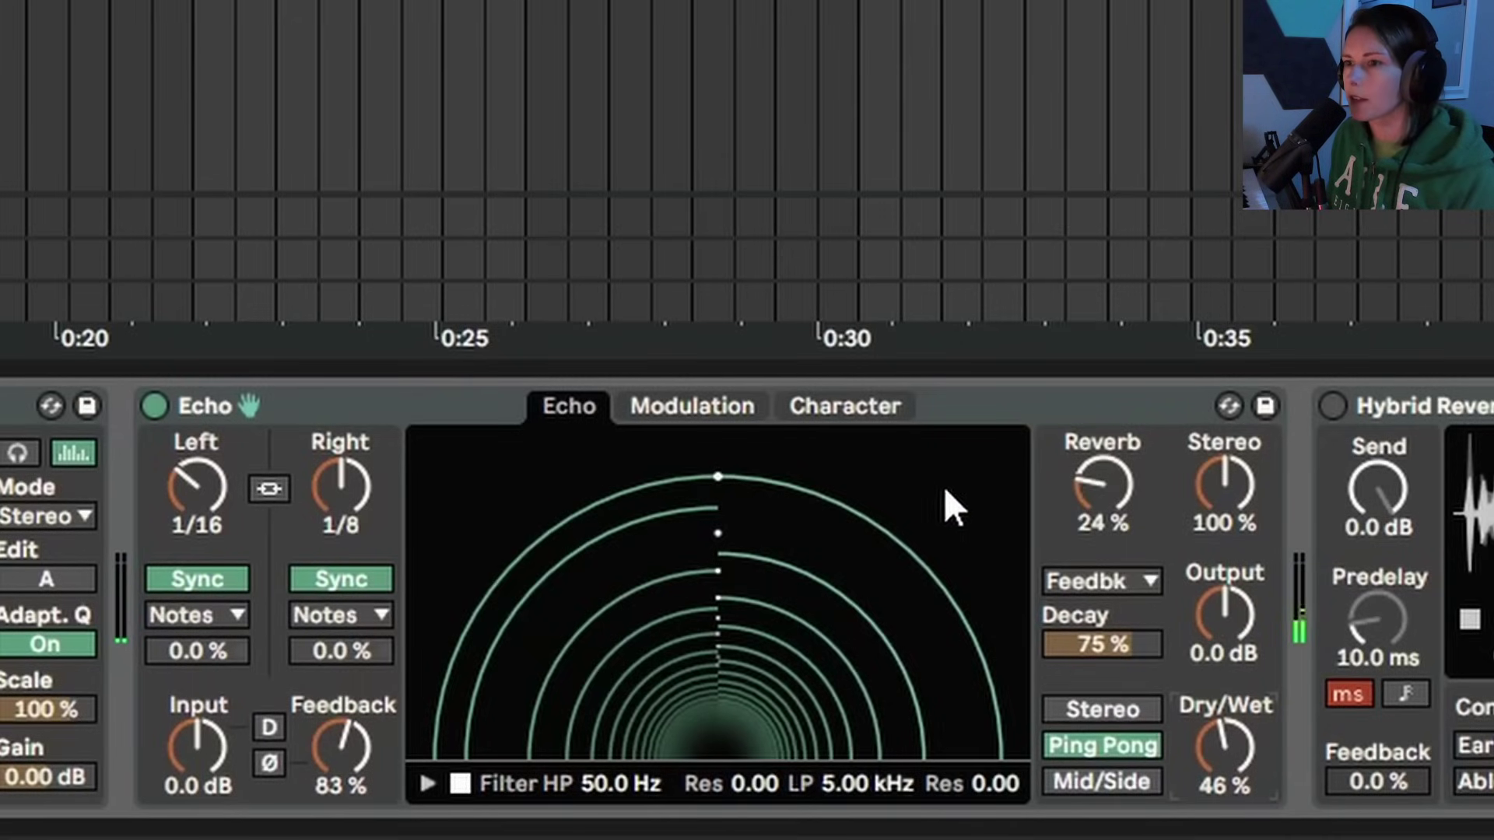
- Enable the Echo's Wobble with a 20% amount and 76% morph, and return to the main Echo view
click(844, 405)
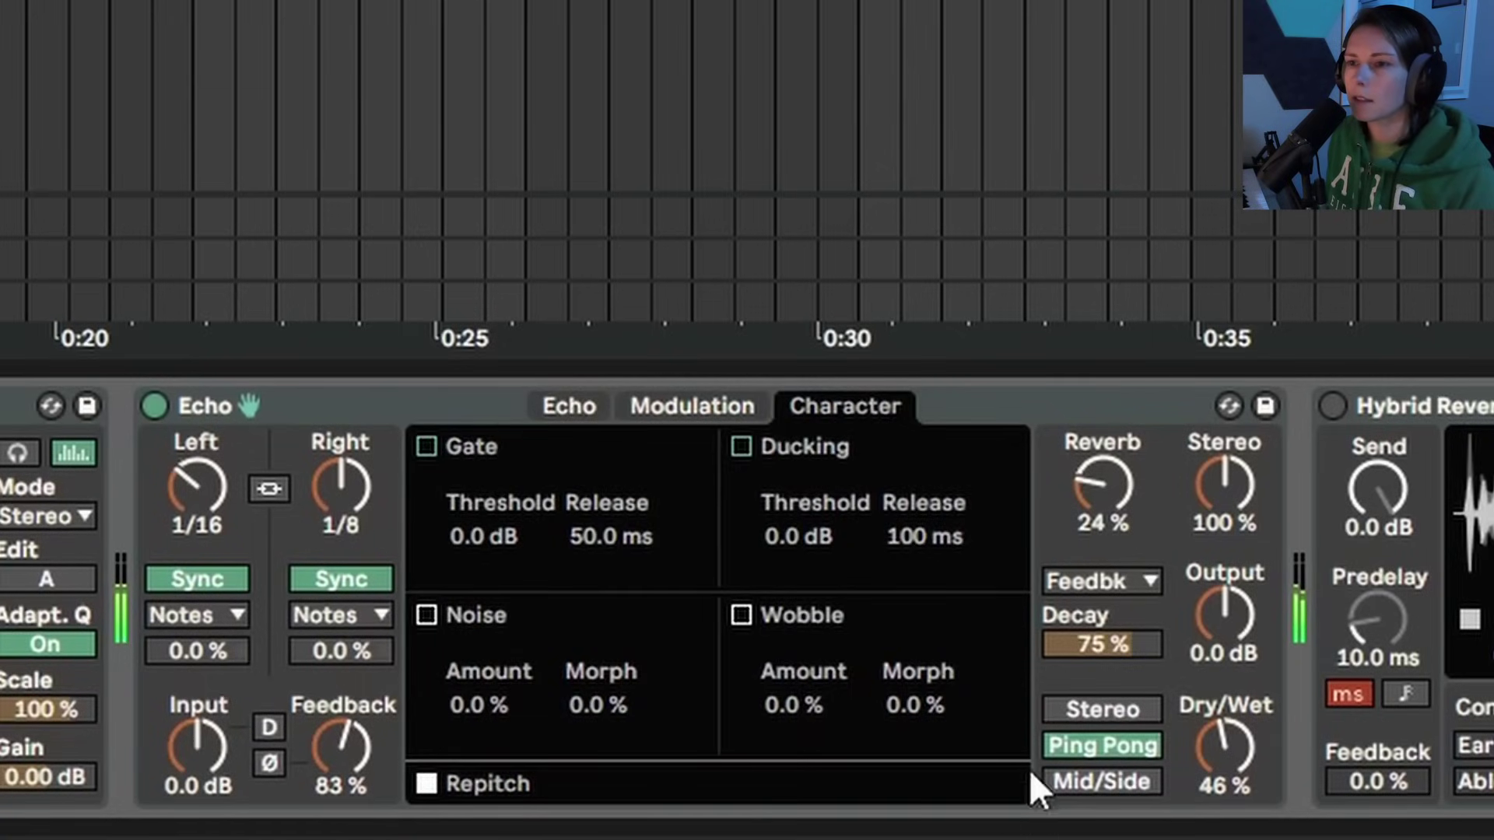
click(741, 617)
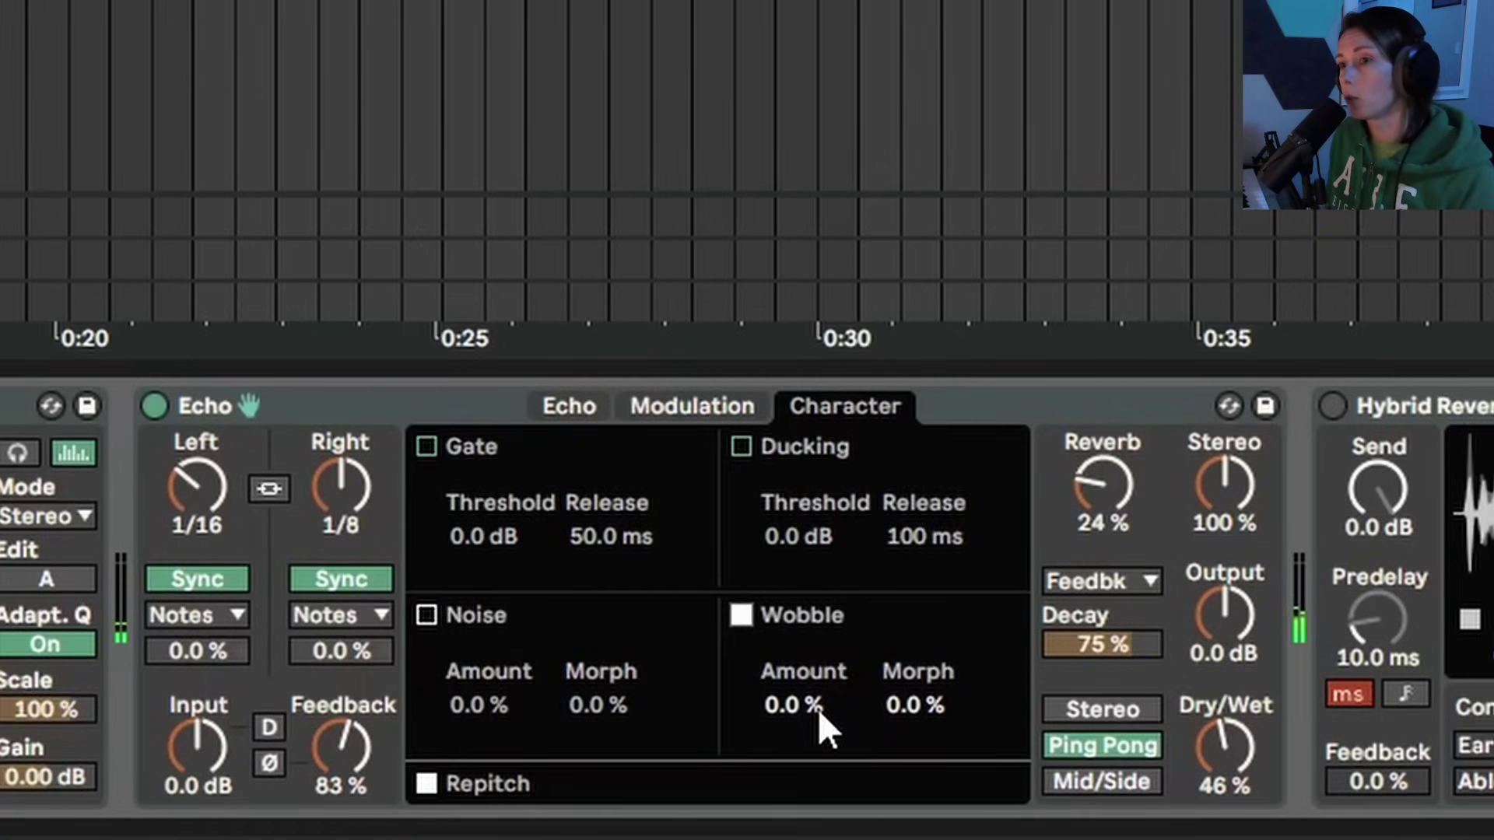
drag(818, 708, 819, 623)
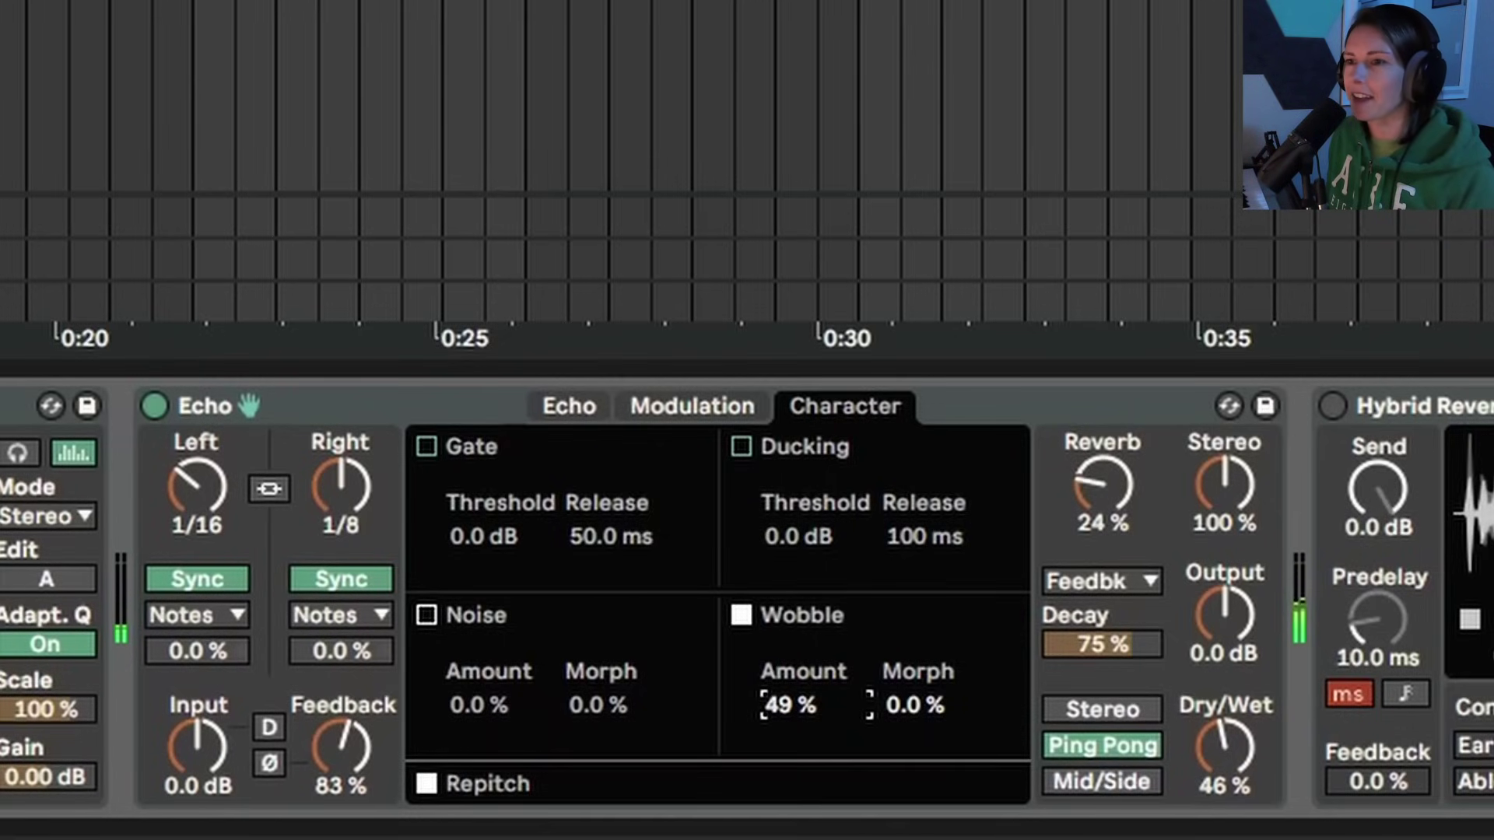
drag(790, 705, 789, 773)
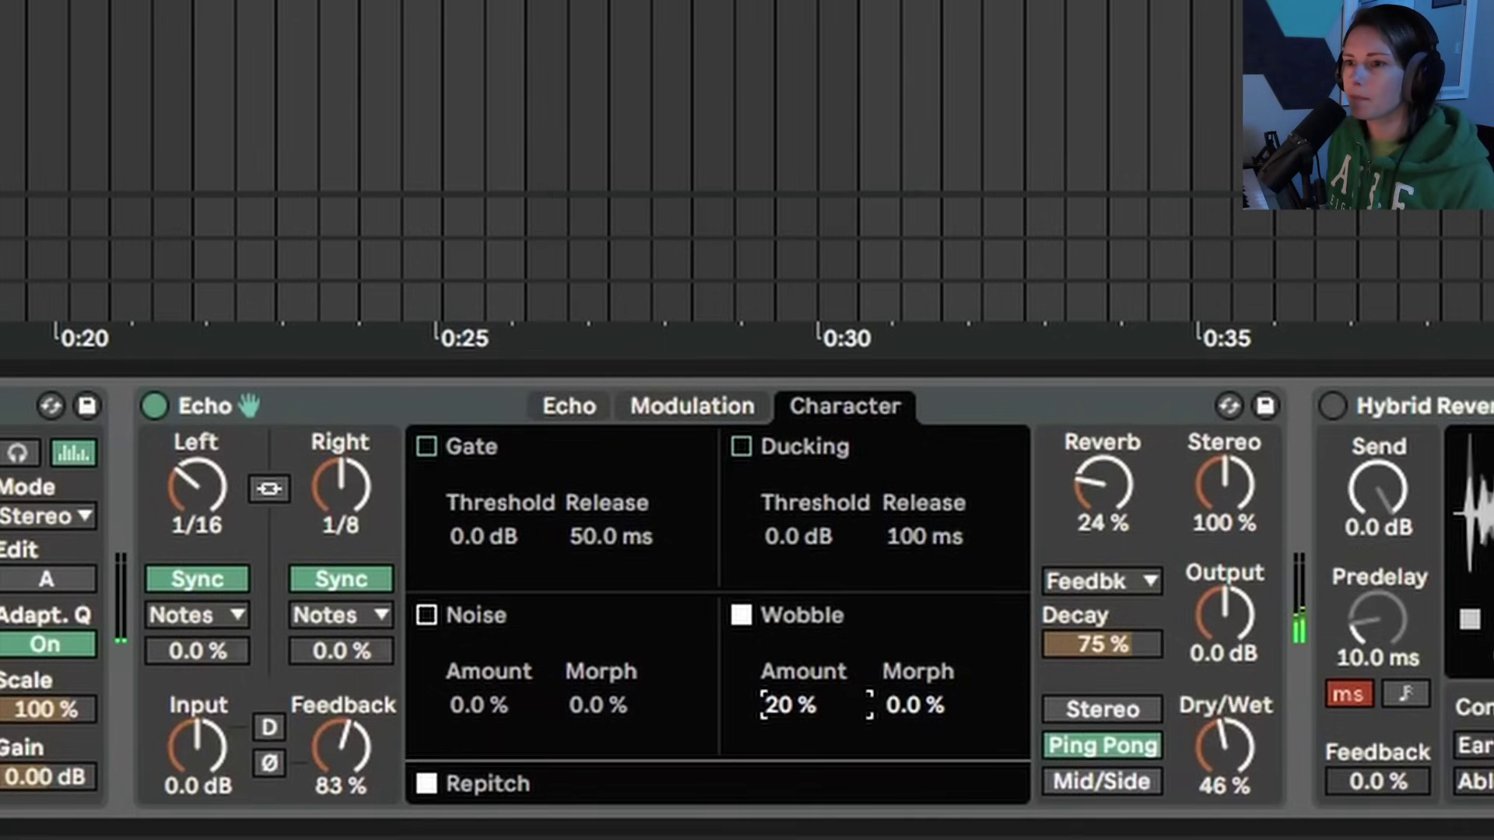
click(913, 702)
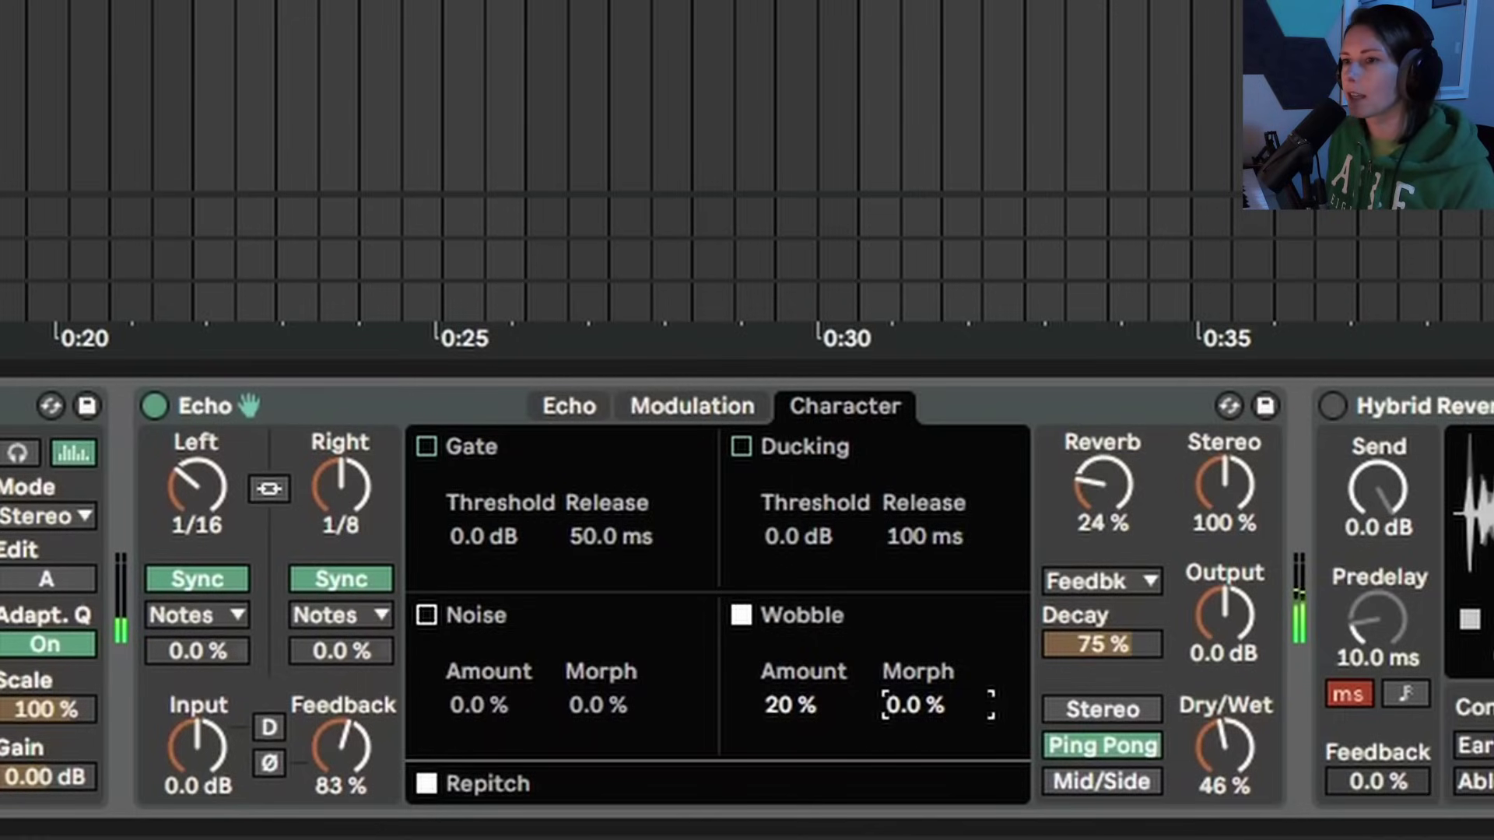
drag(914, 702, 913, 583)
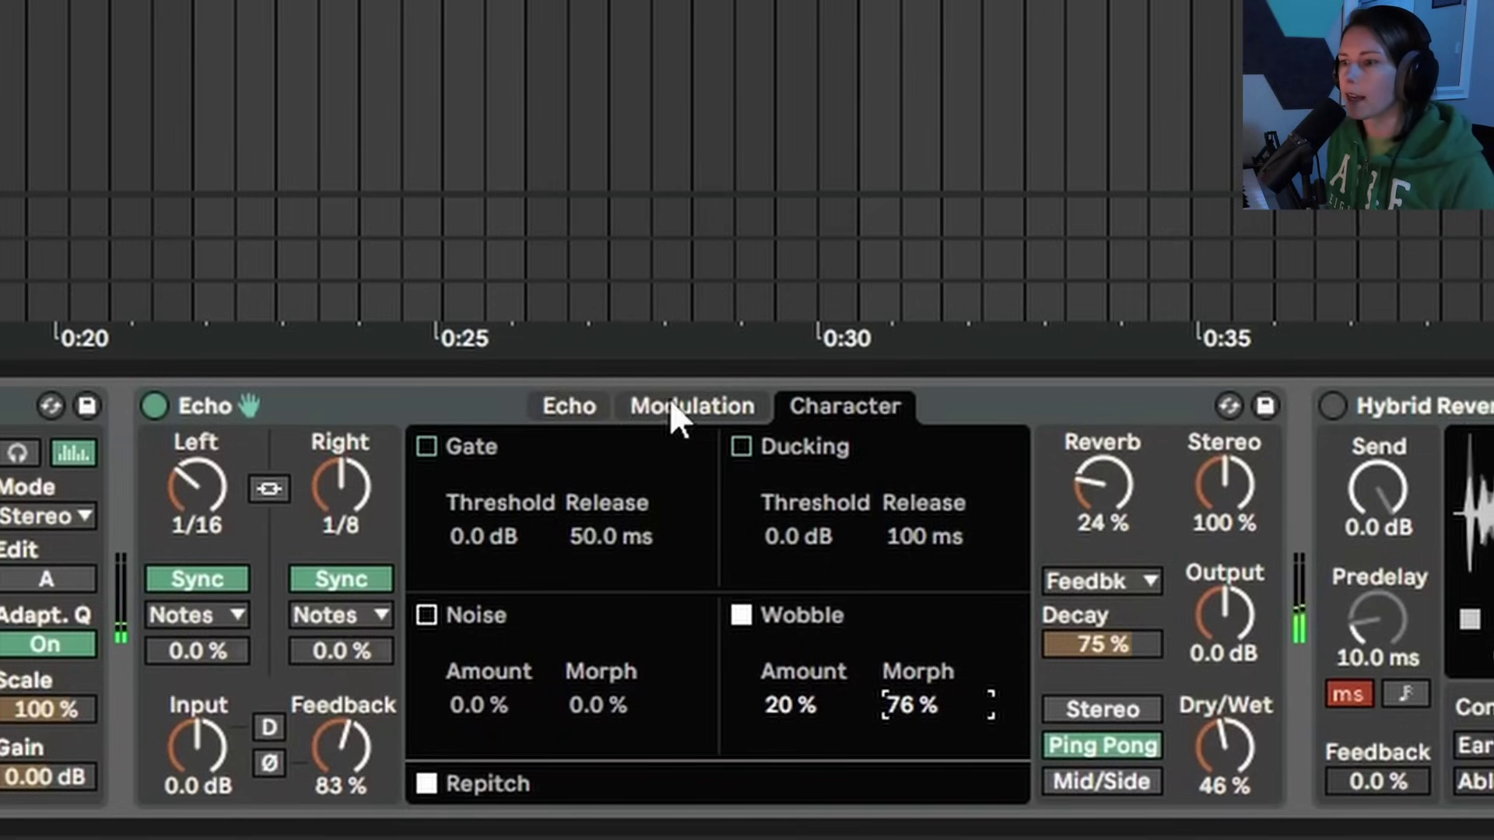
click(583, 396)
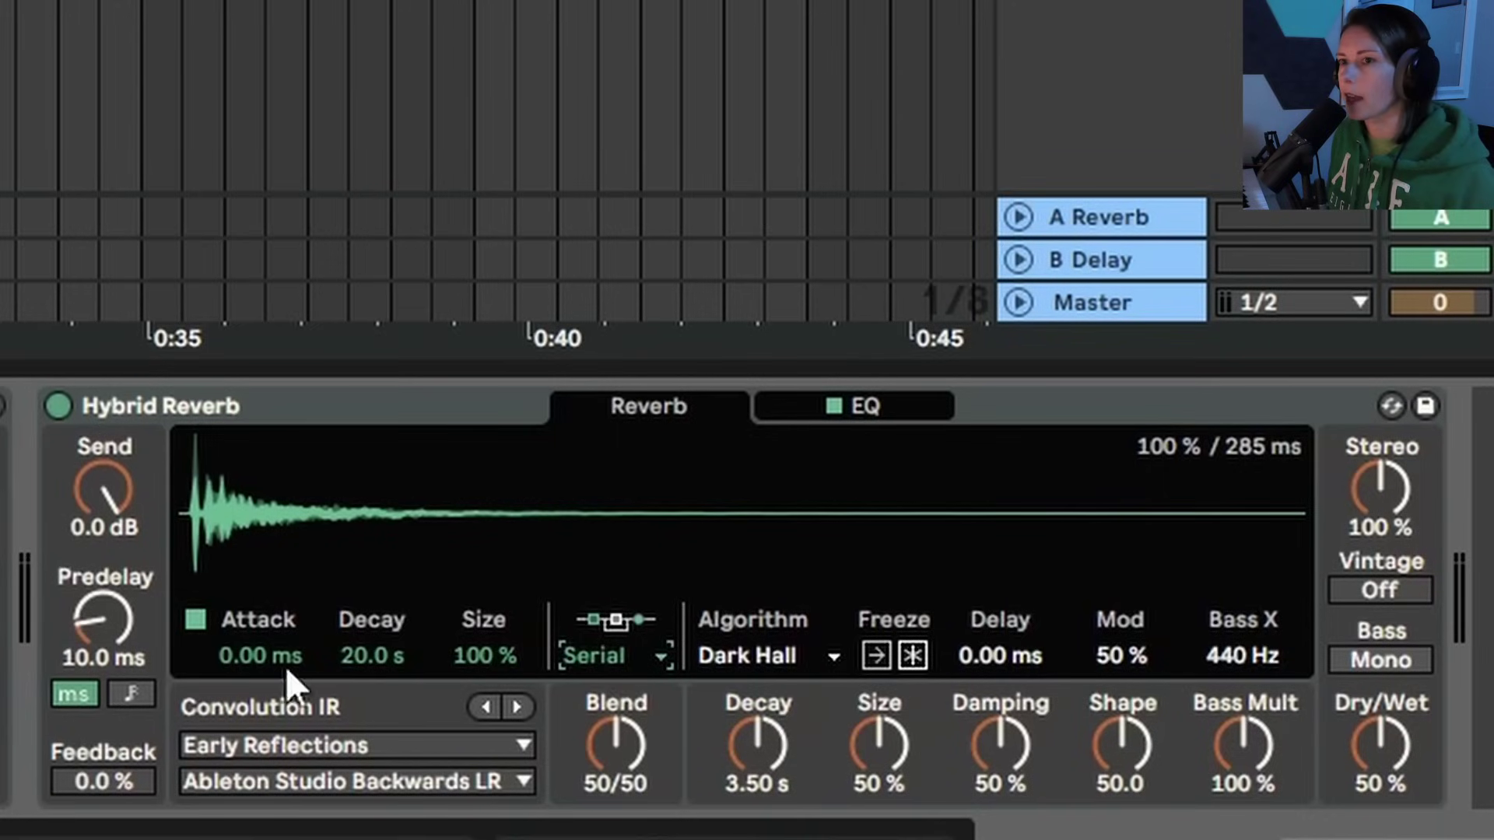
- Switch the Hybrid Reverb to Algorithm routing with Shimmer, 33.1 ms delay, 82% mod, 79% size and 23% dry/wet
click(599, 658)
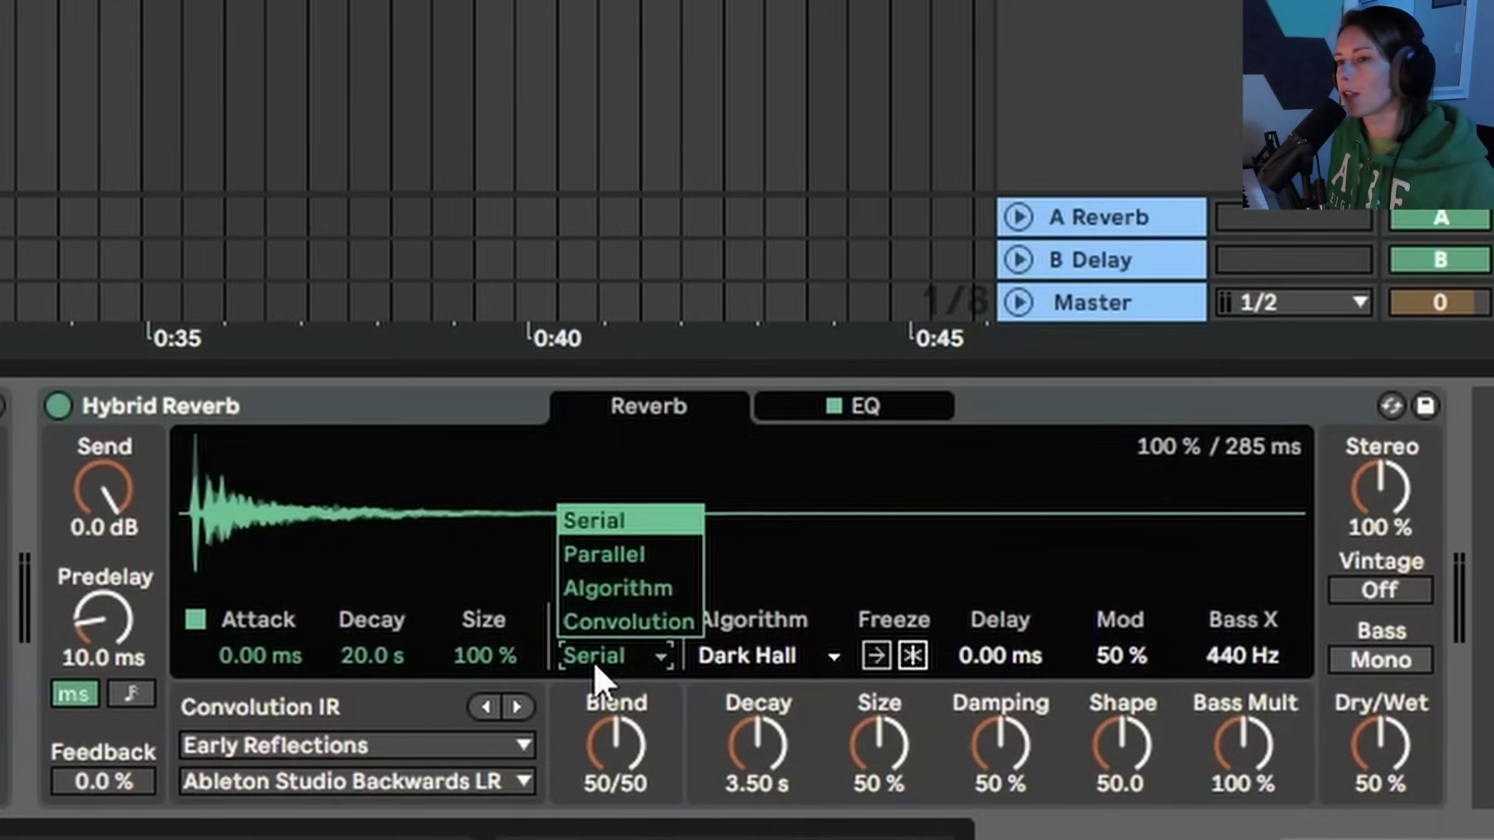
click(615, 588)
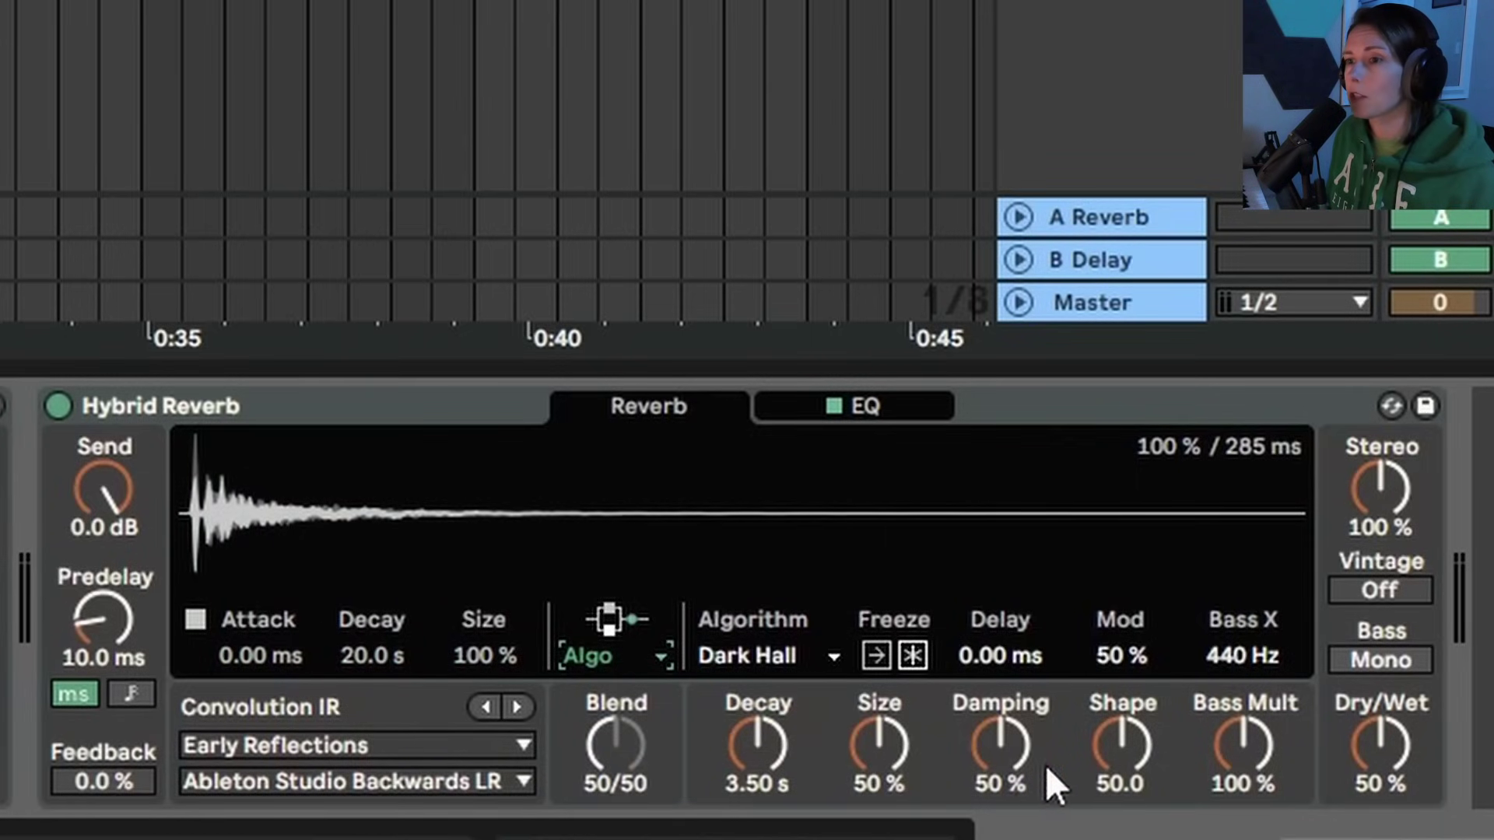
click(793, 662)
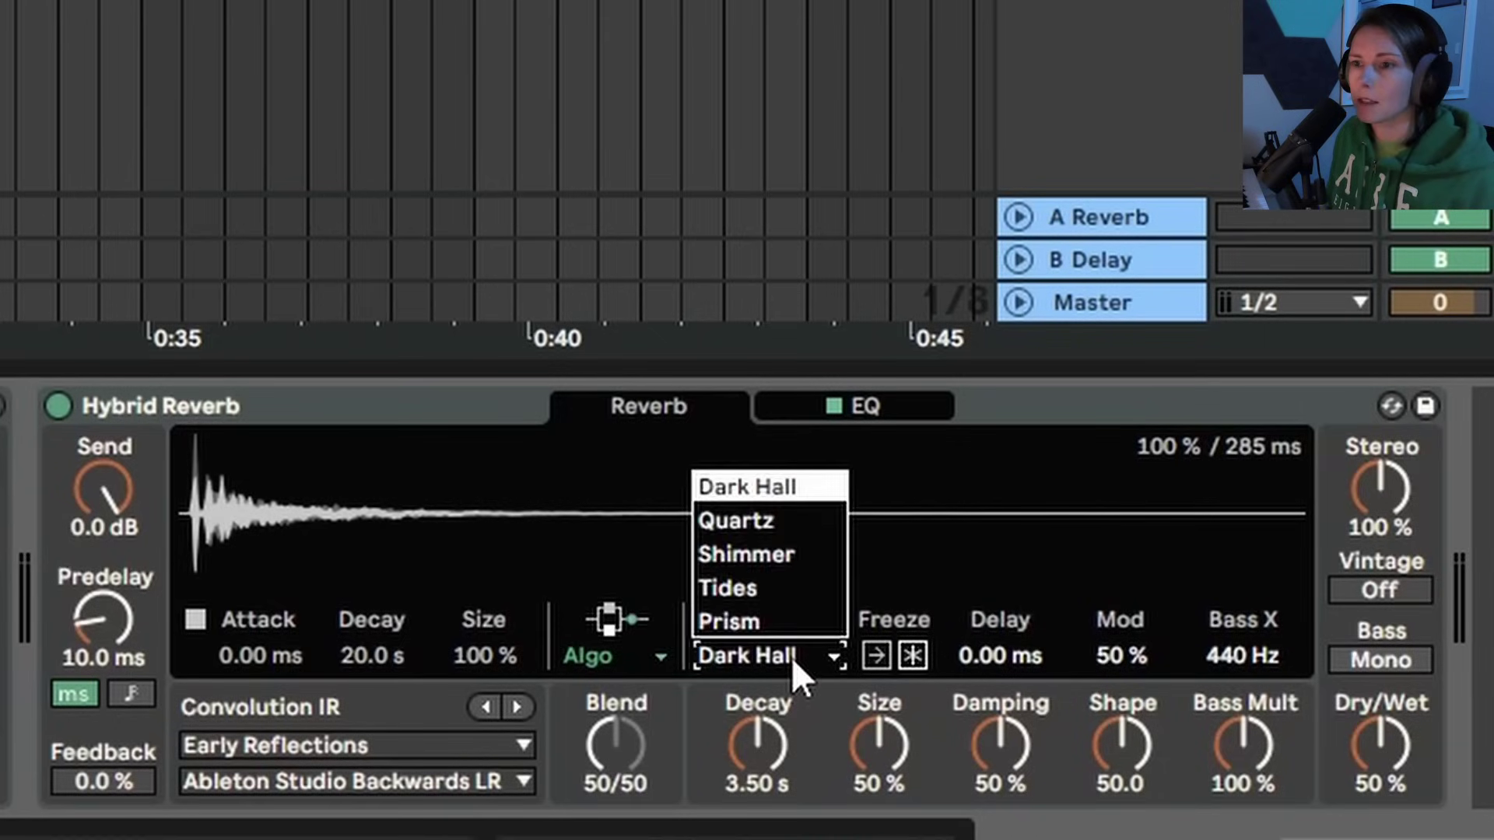
click(791, 558)
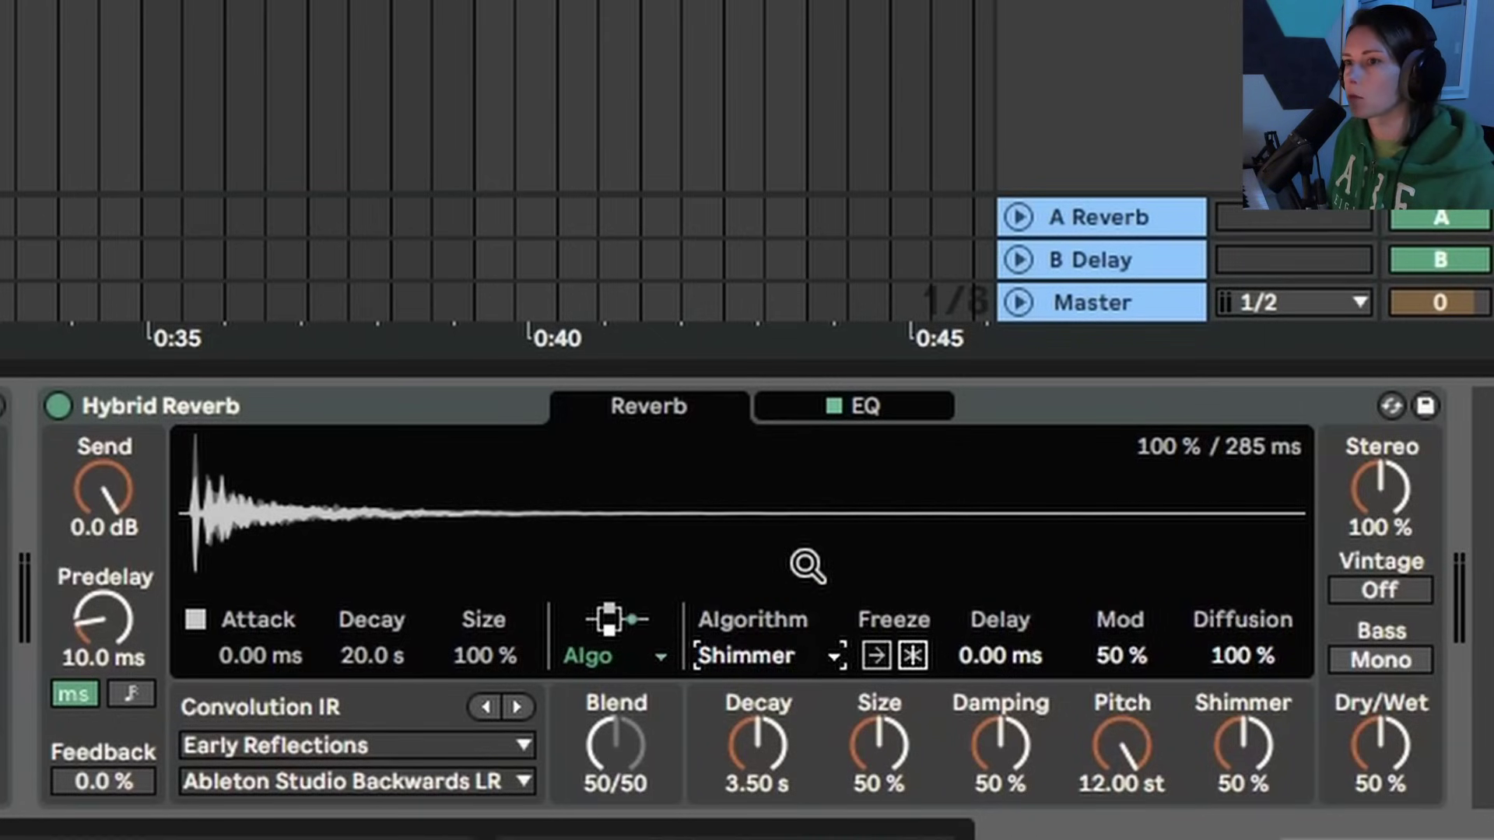
key(space)
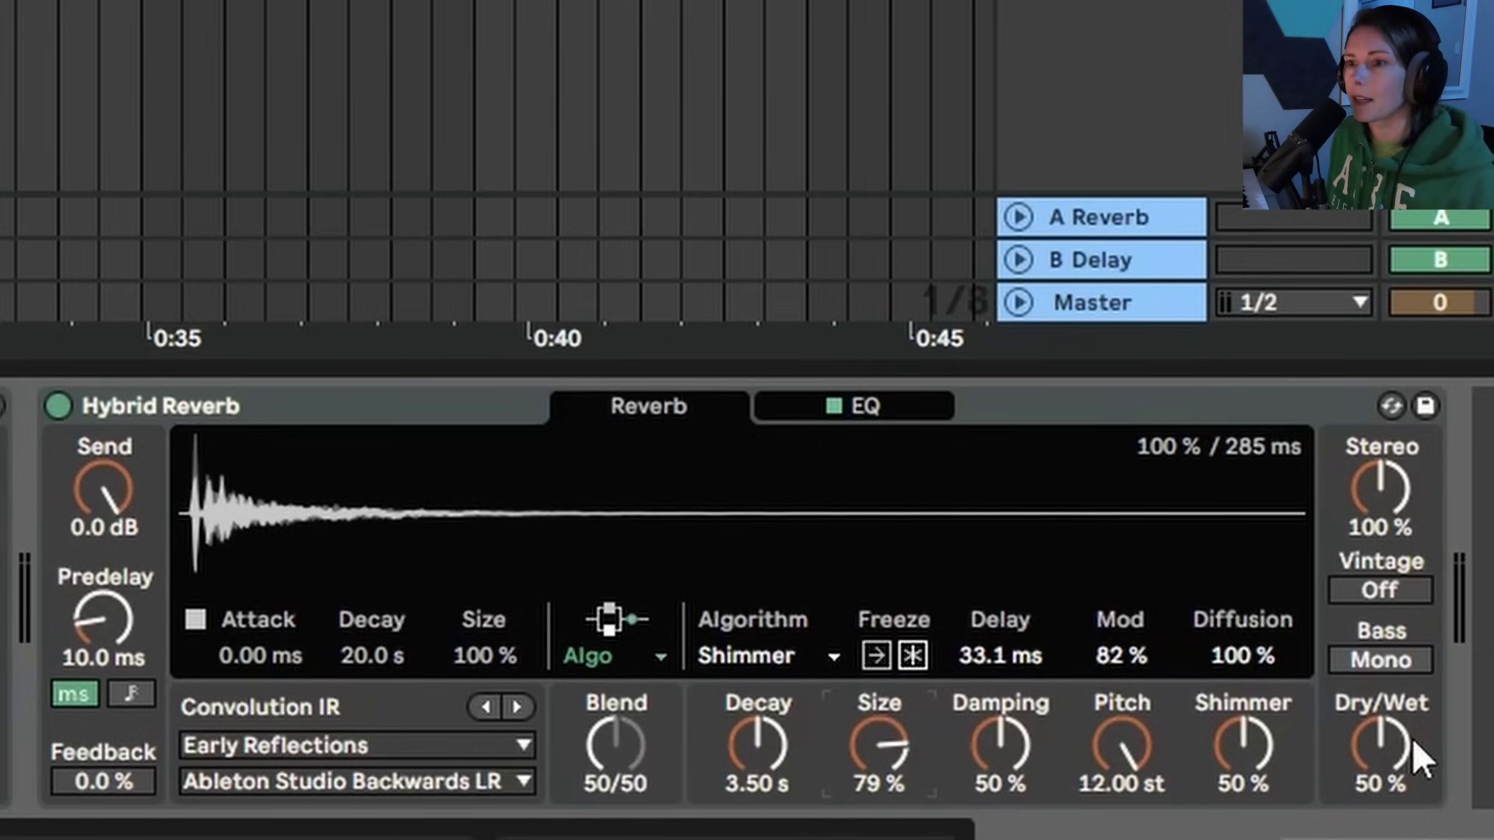
drag(1400, 730, 1400, 764)
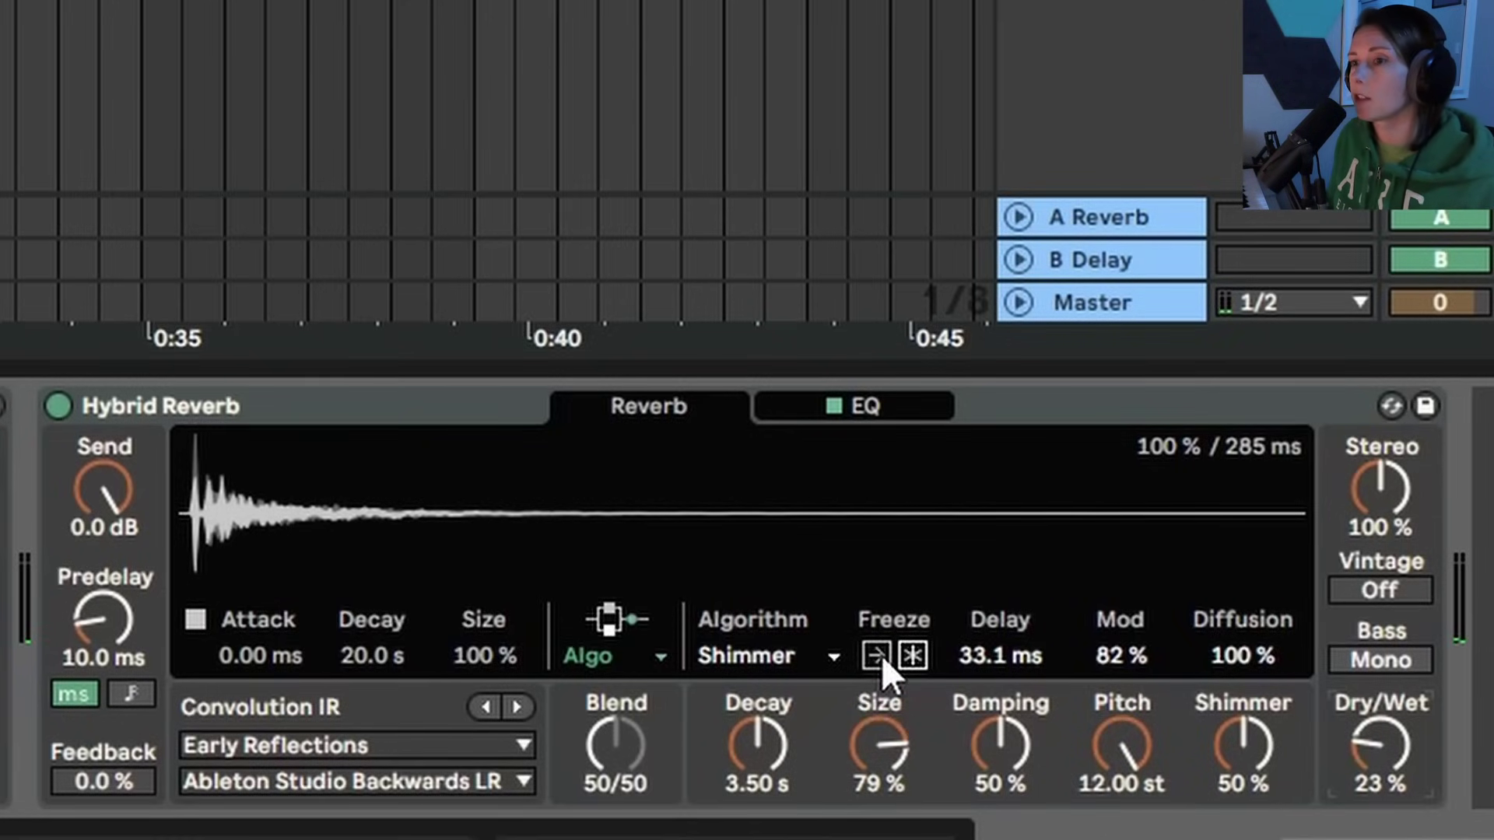
- Enable the Hybrid Reverb's freeze input and audition Freeze with and without it, ending with Freeze off
click(914, 655)
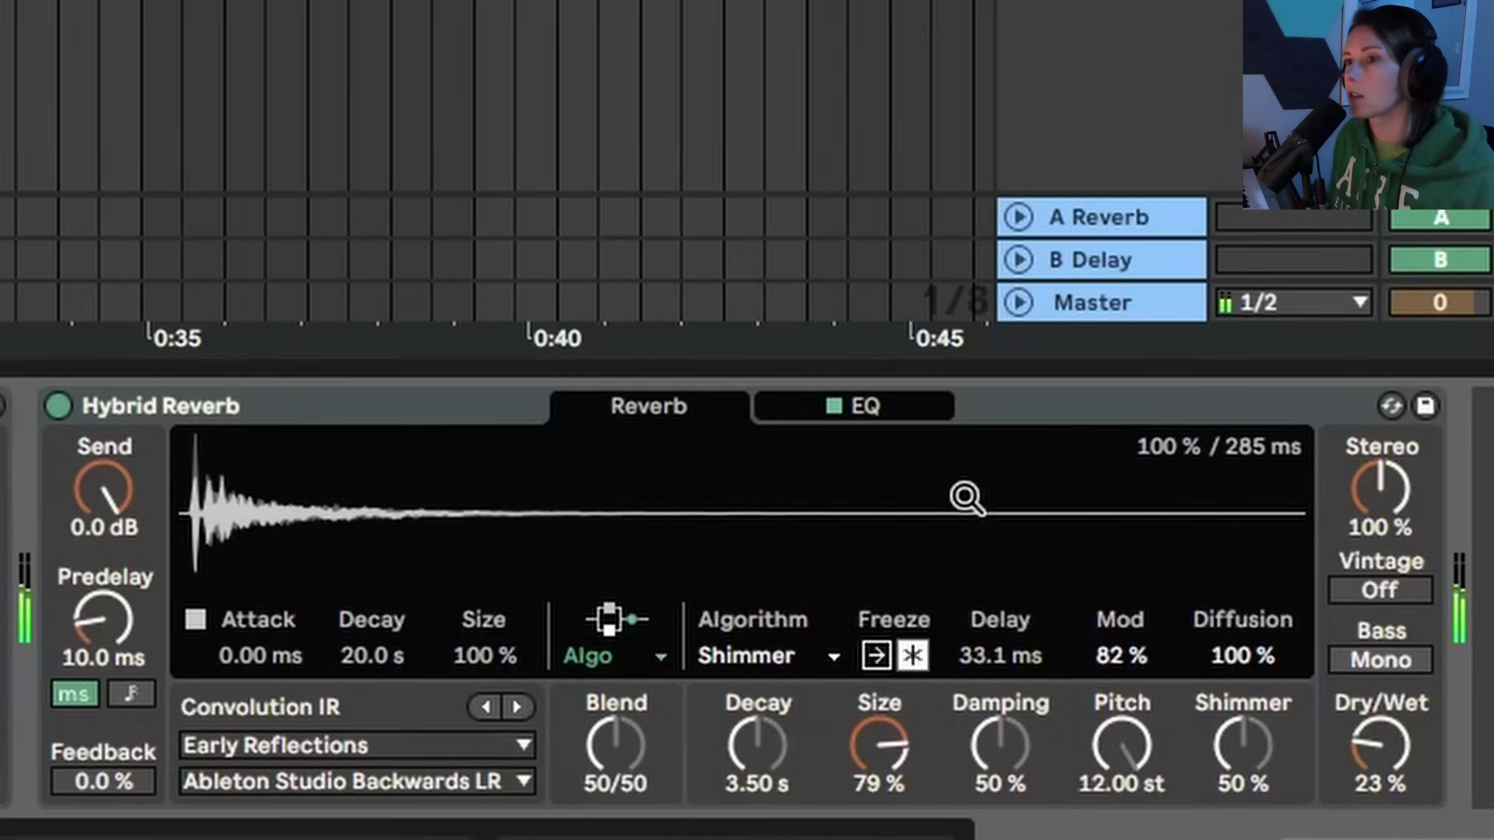
click(910, 661)
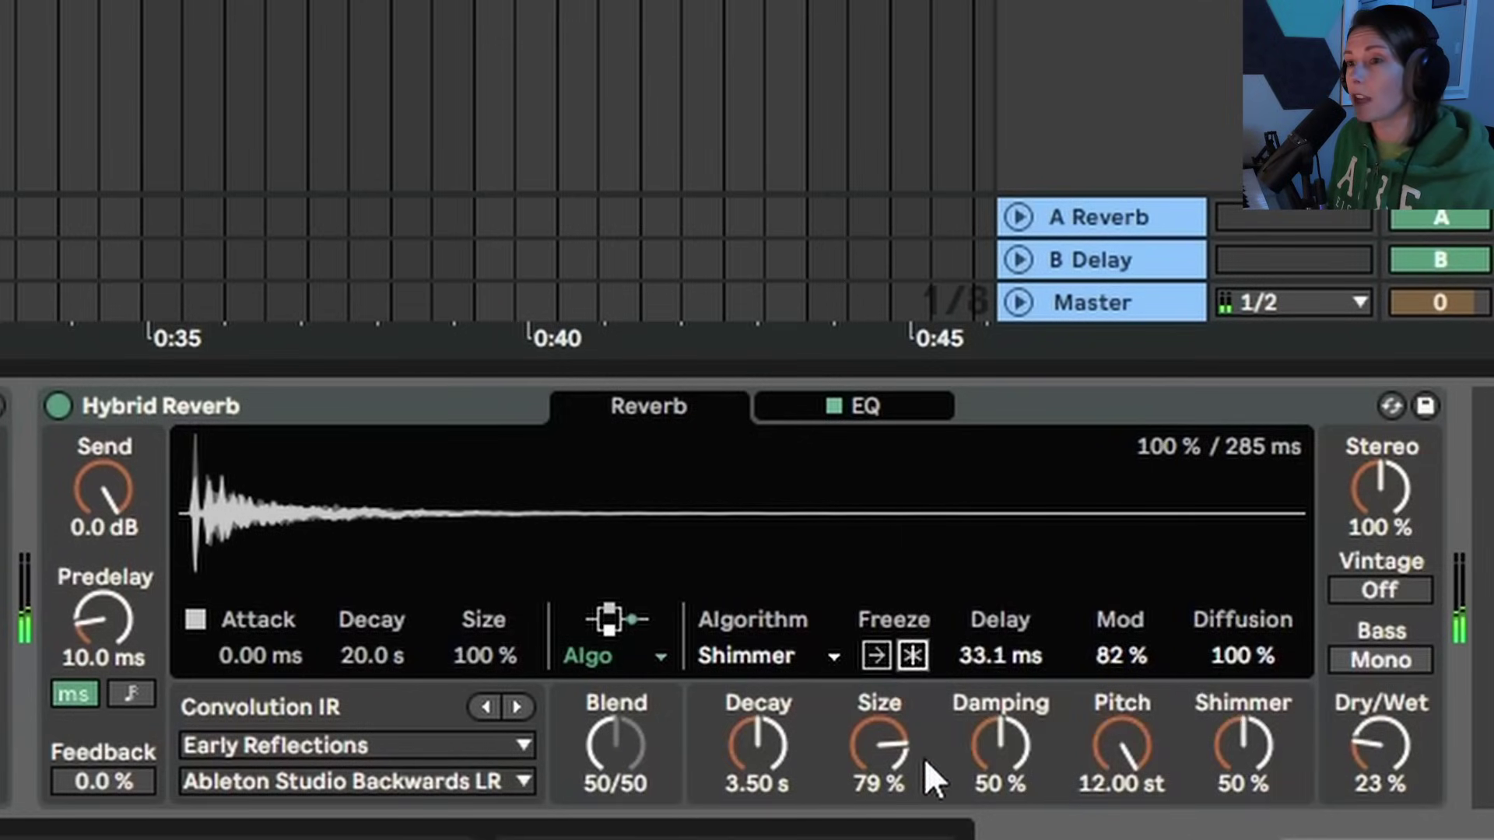
click(874, 656)
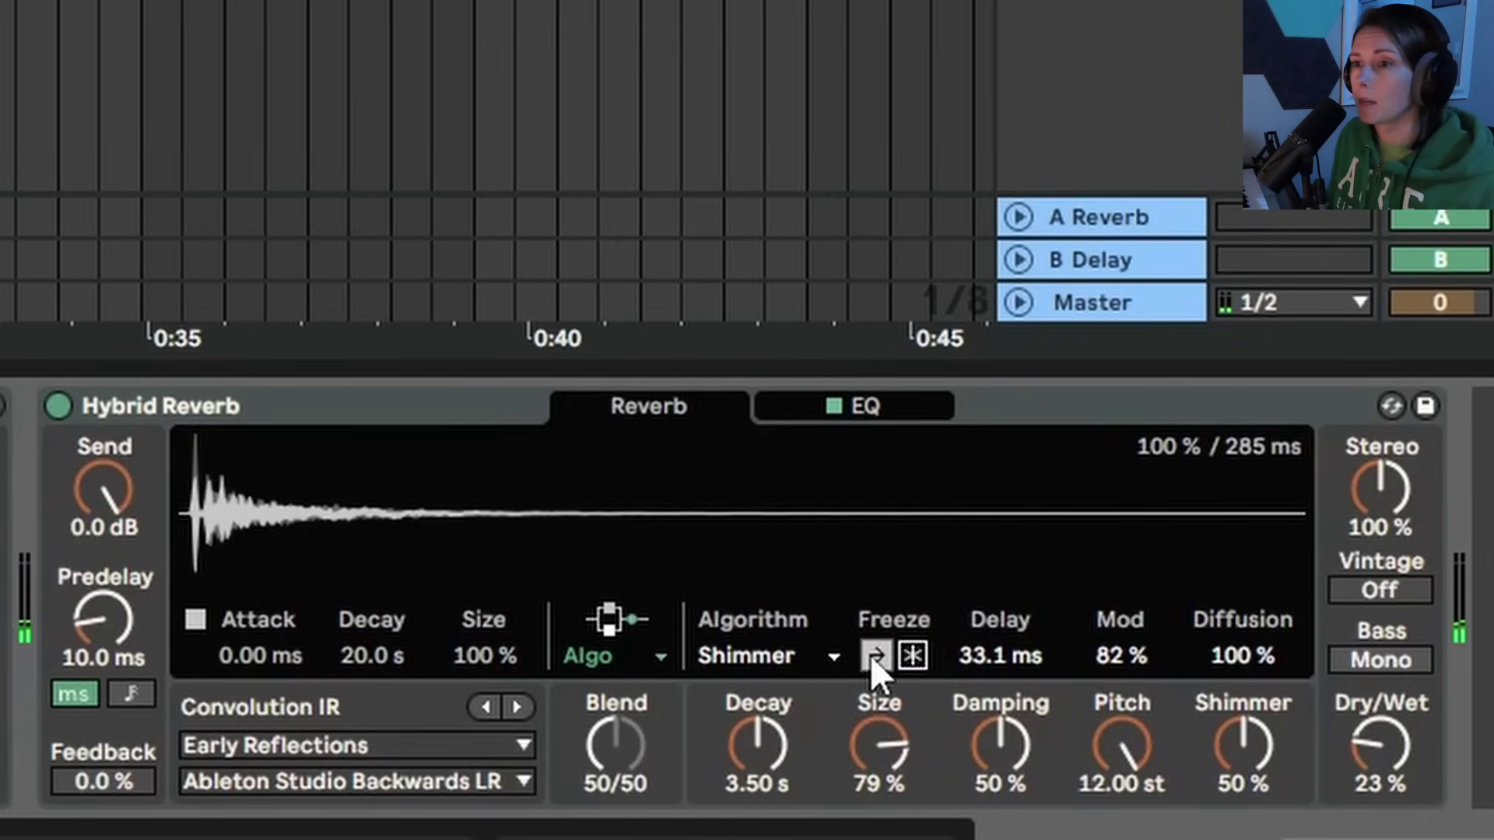
click(922, 652)
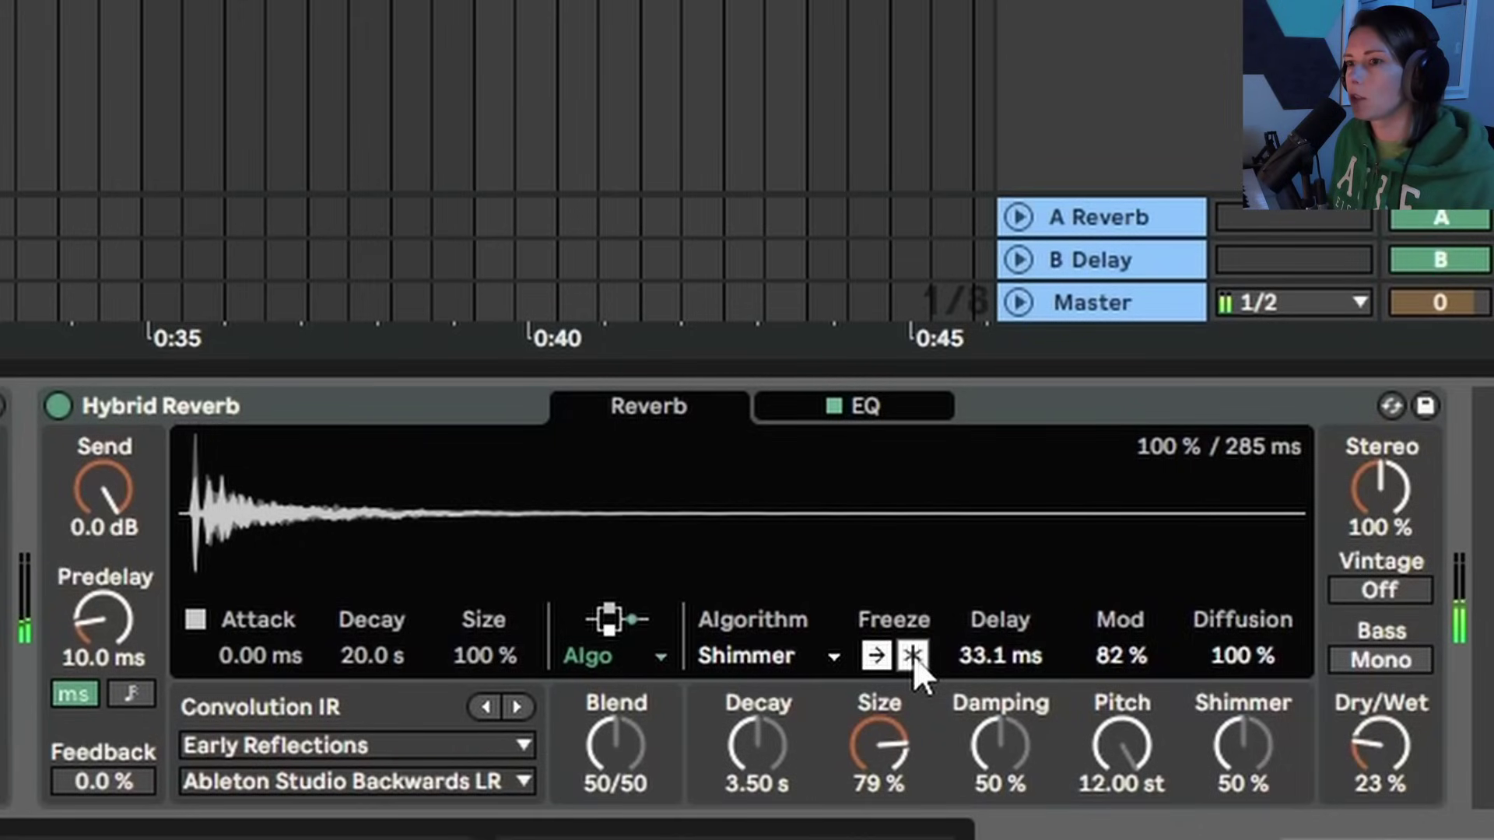
click(913, 655)
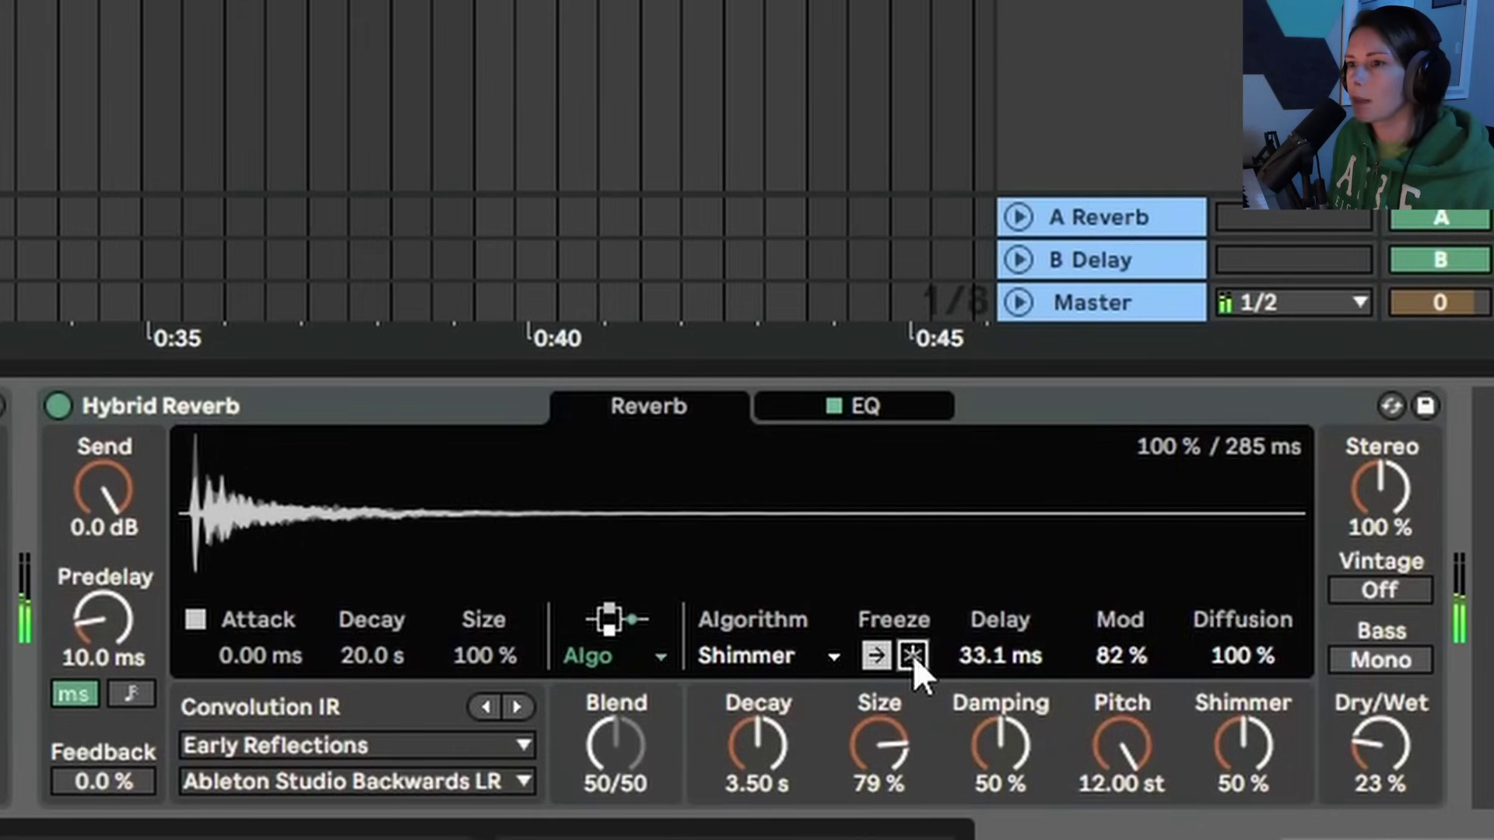
click(912, 655)
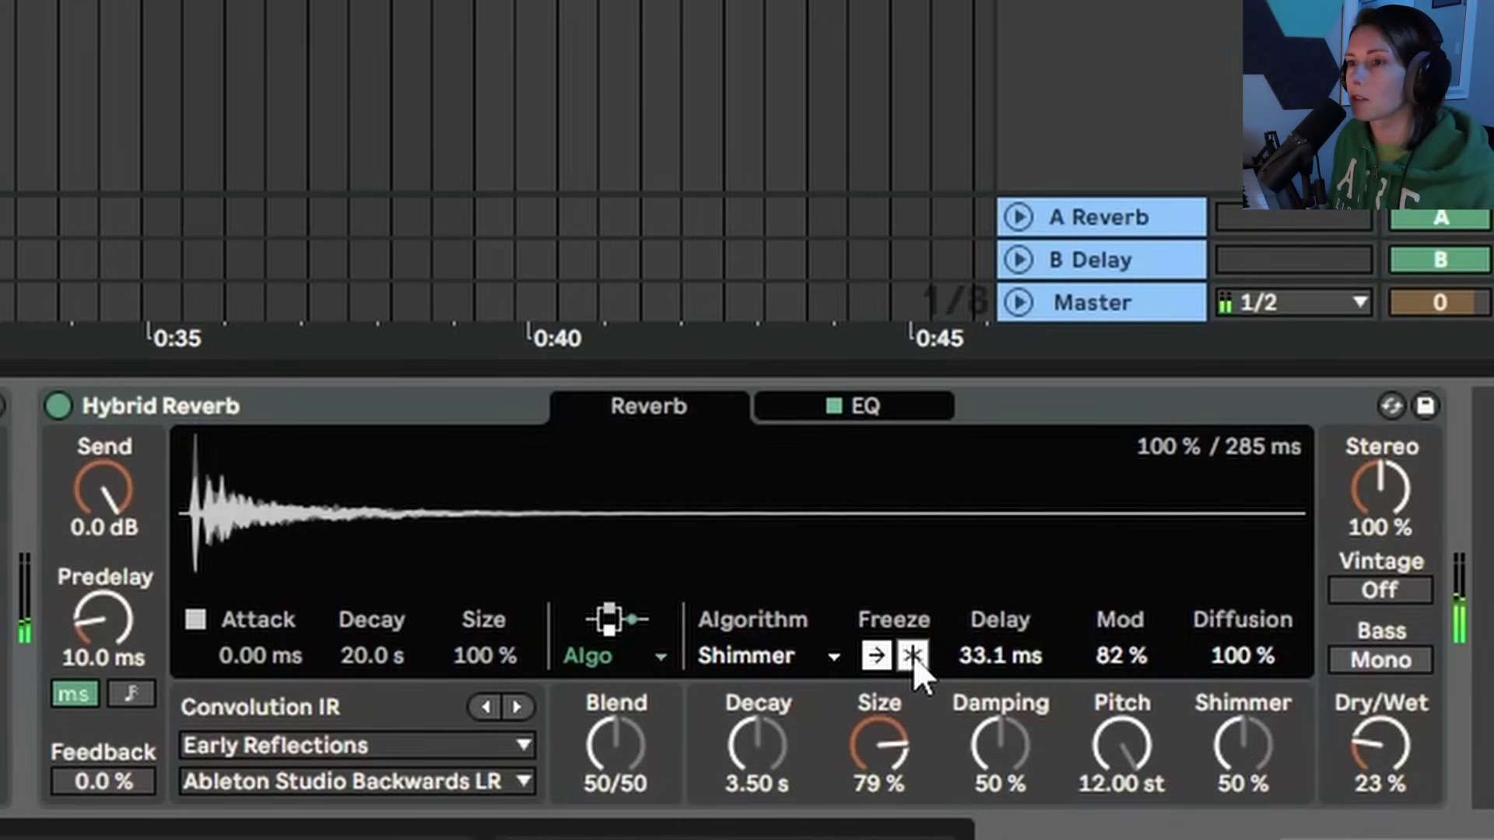
click(913, 655)
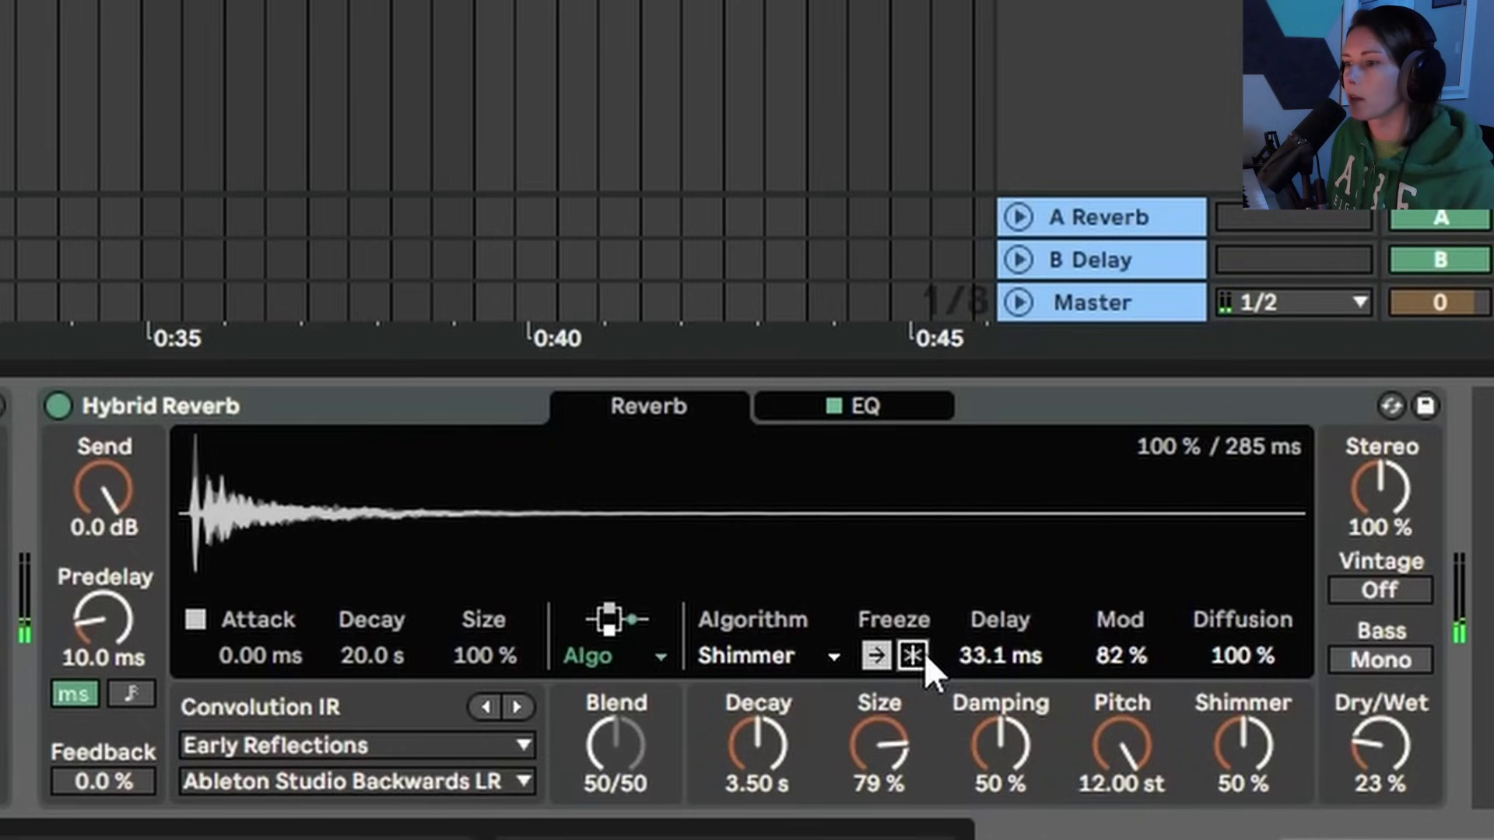
- Automate the Hybrid Reverb's Freeze on the electric piano track to switch on around 1.2 and off just before bar 3
drag(204, 61, 203, 82)
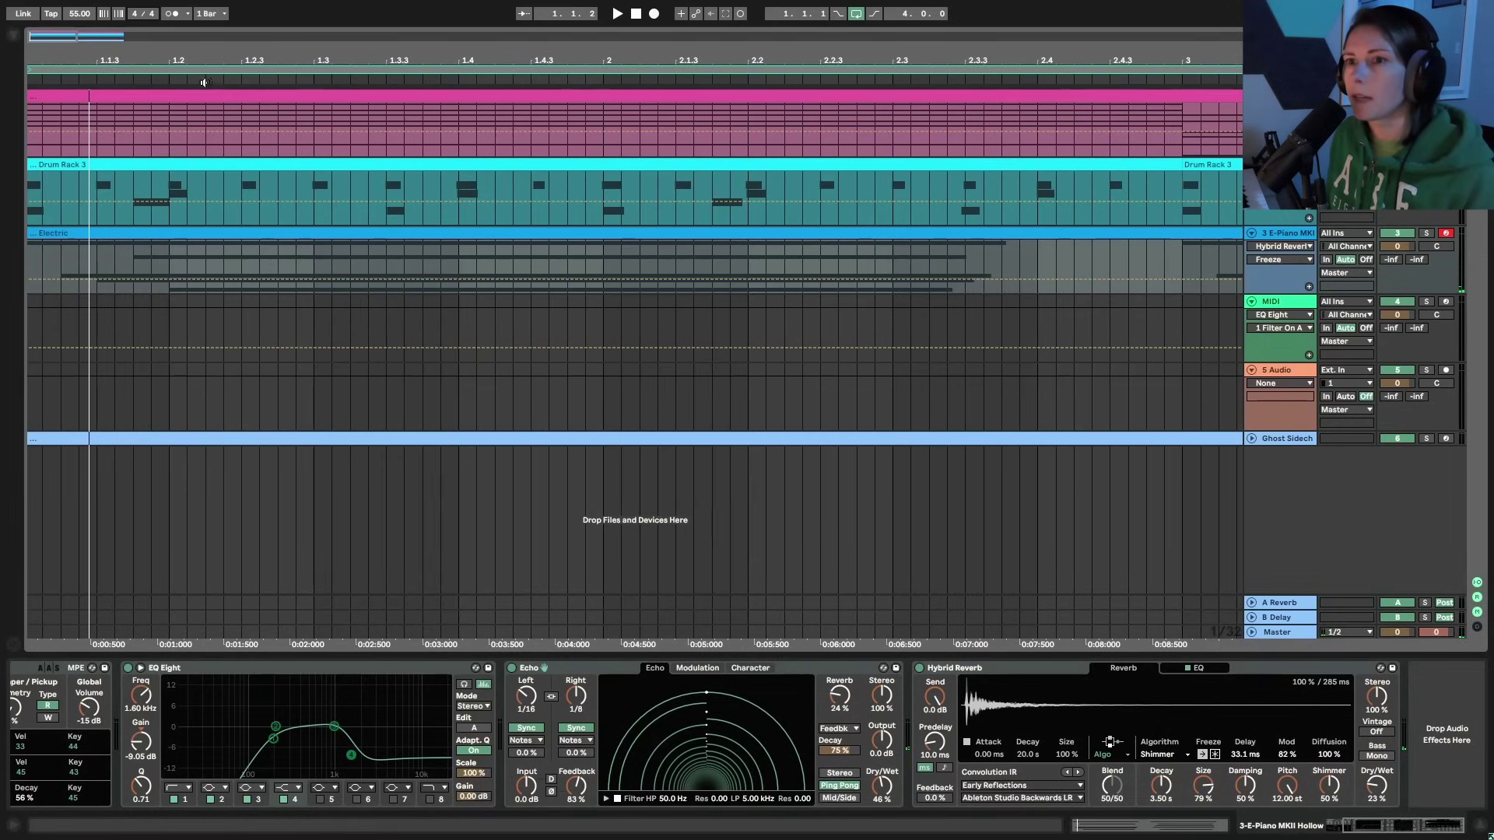
click(179, 278)
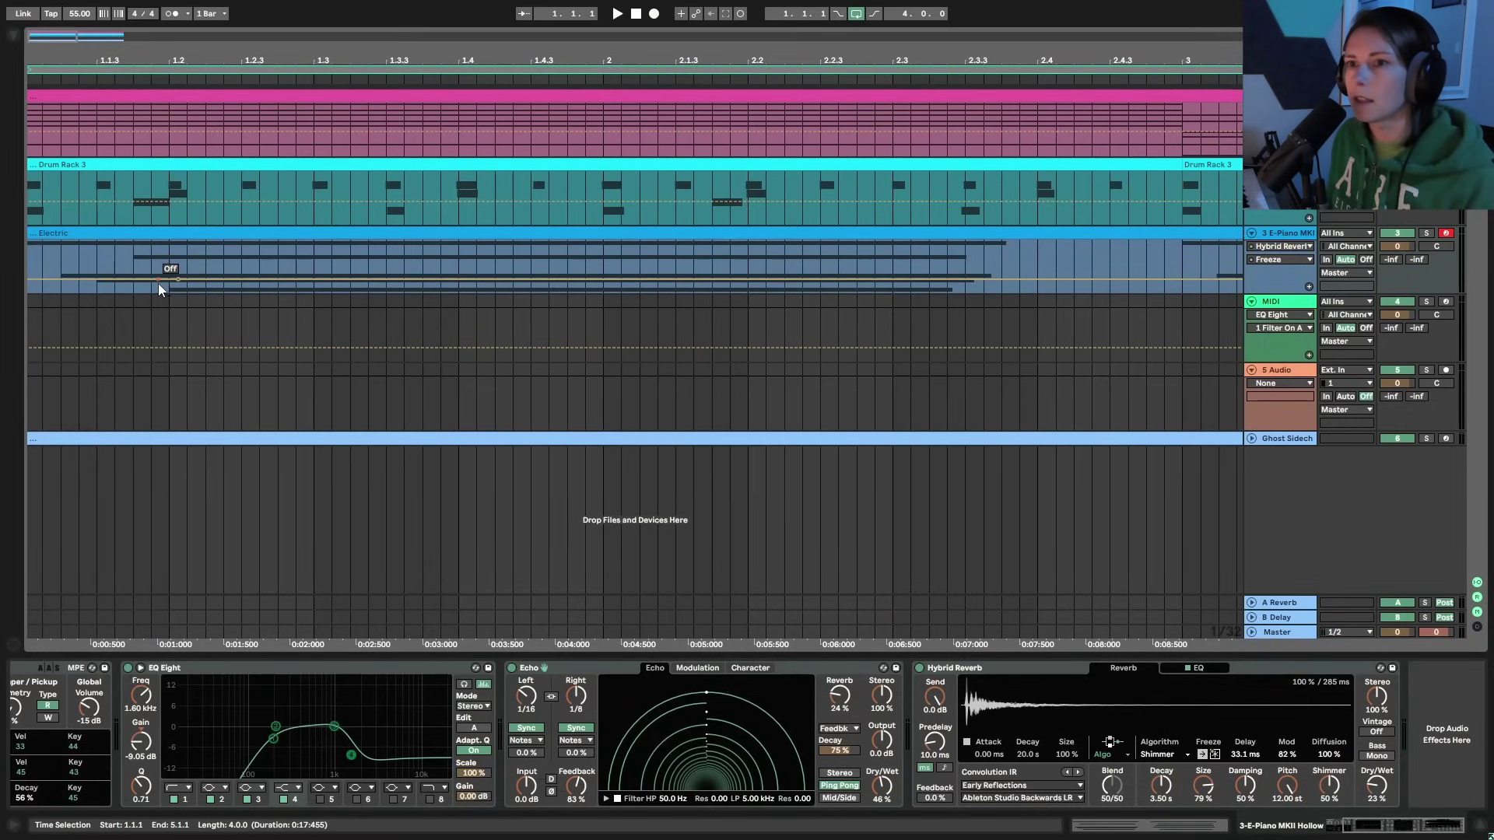
drag(190, 281, 190, 253)
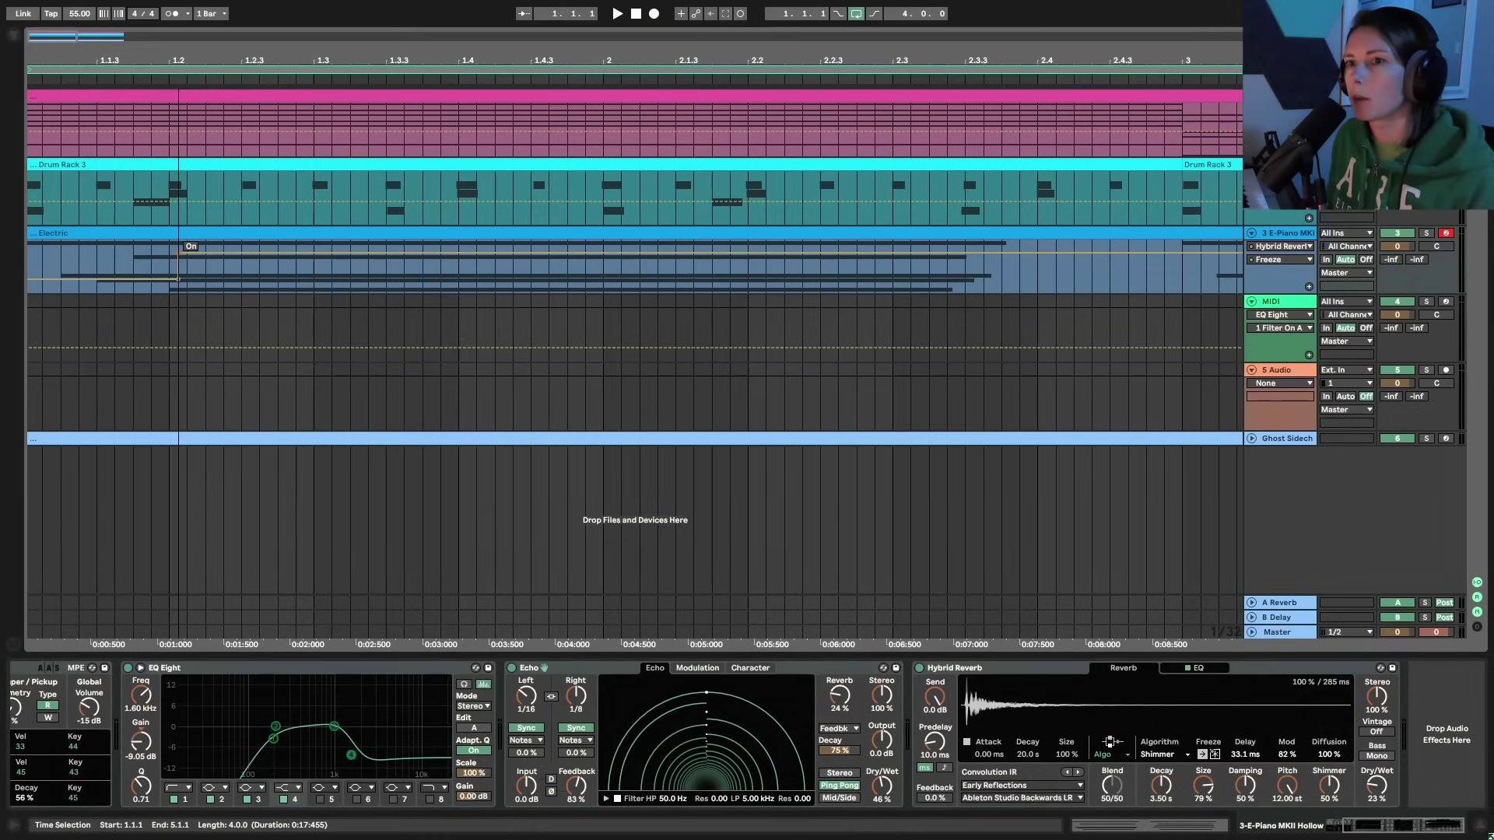
drag(546, 58, 546, 15)
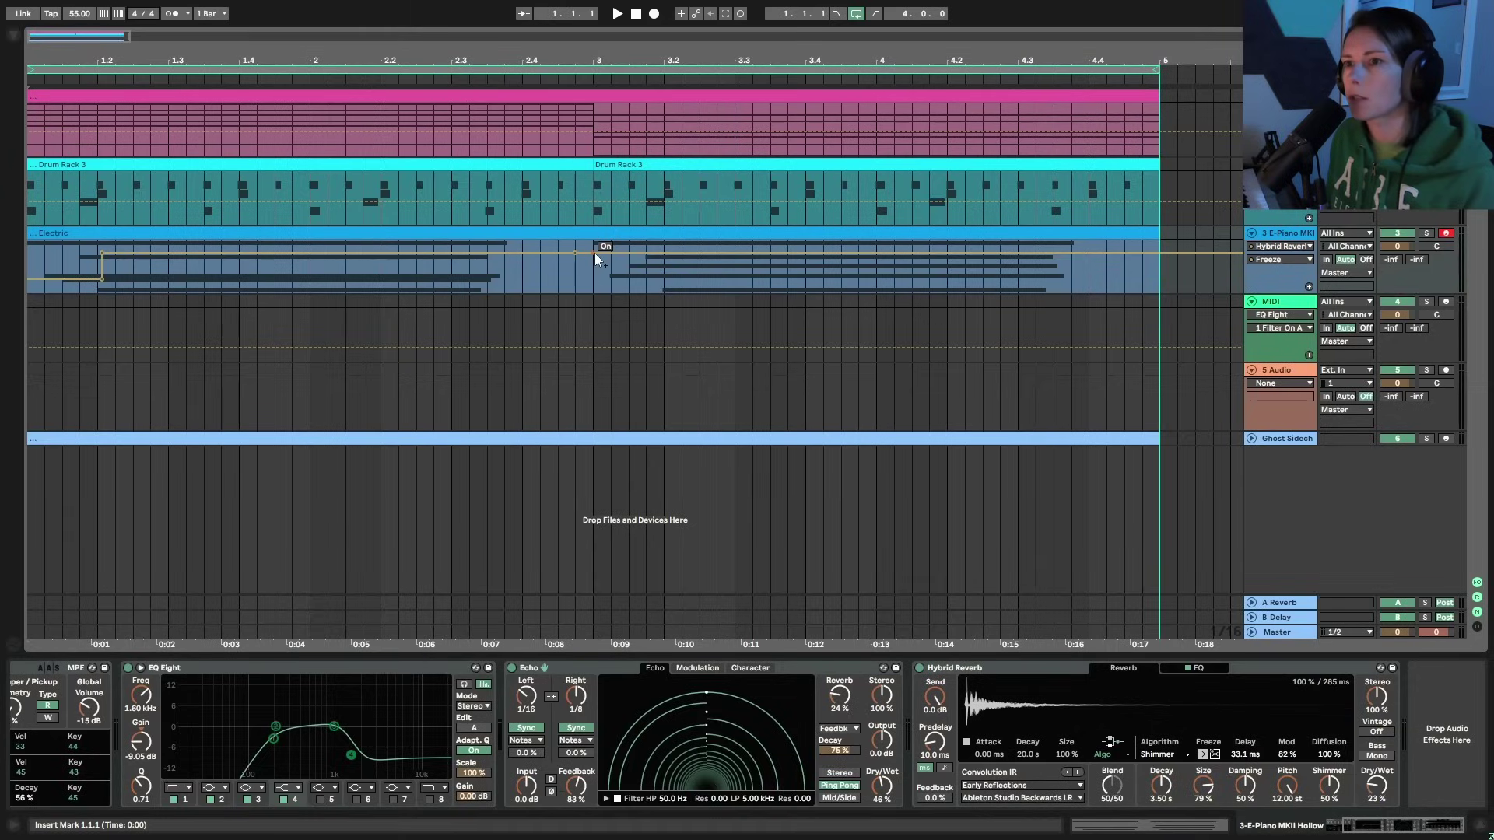
drag(594, 254, 594, 278)
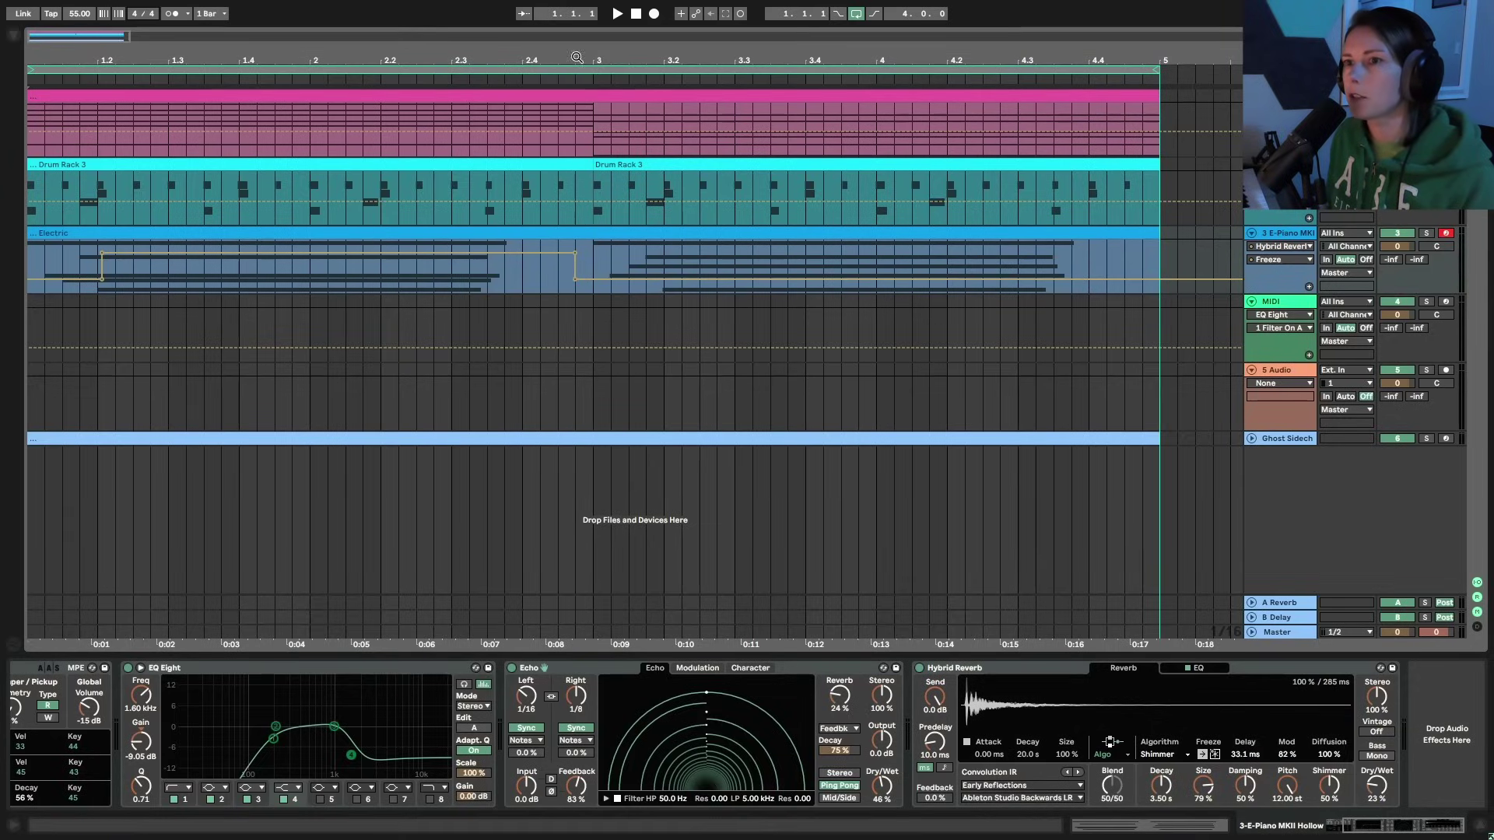
- Give the Freeze automation its own lane and duplicate its first two bars onto bars 3 and 4
drag(576, 57, 576, 15)
key(Home)
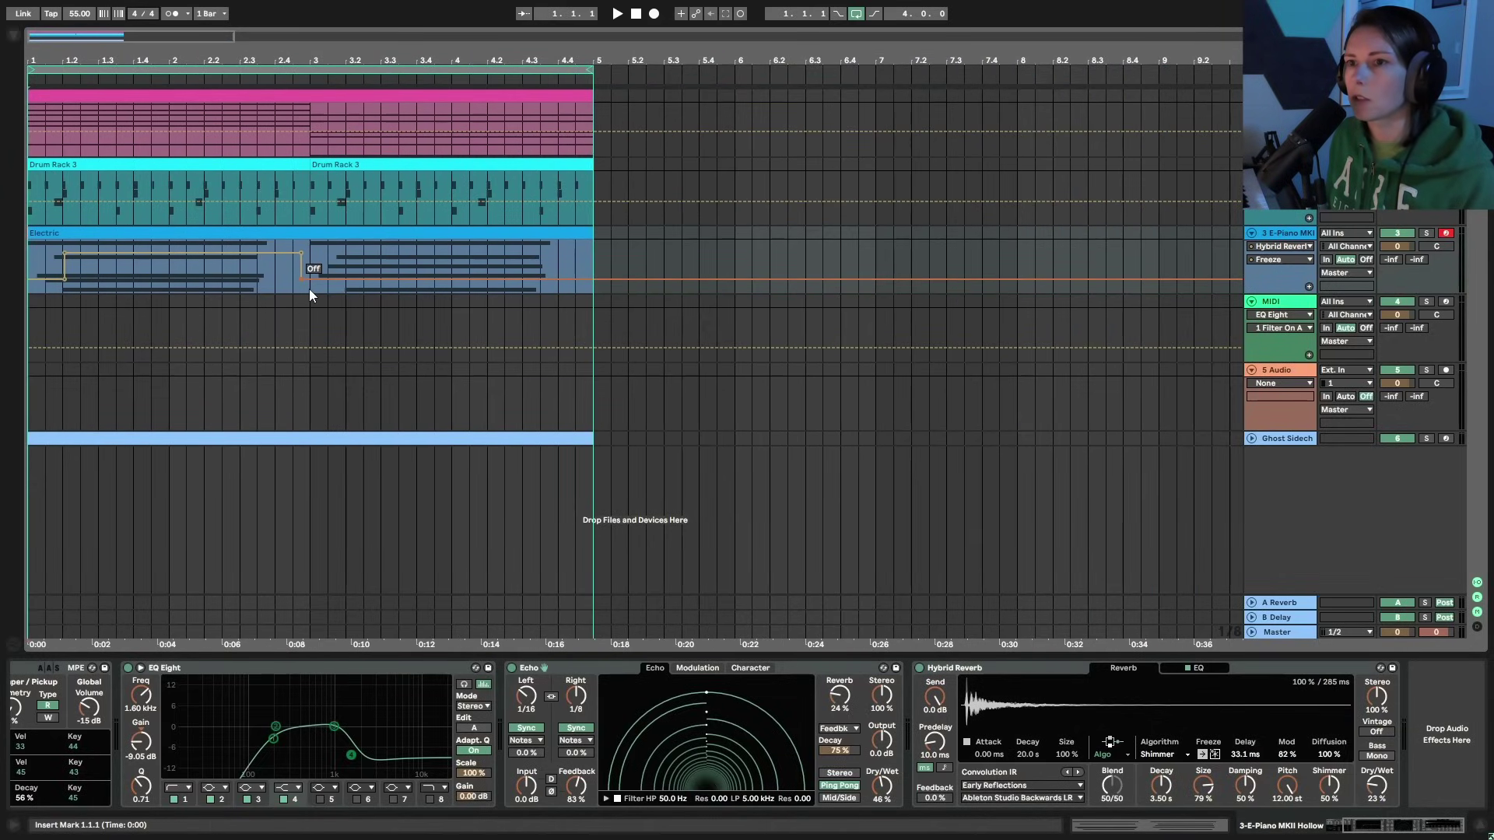
click(1309, 286)
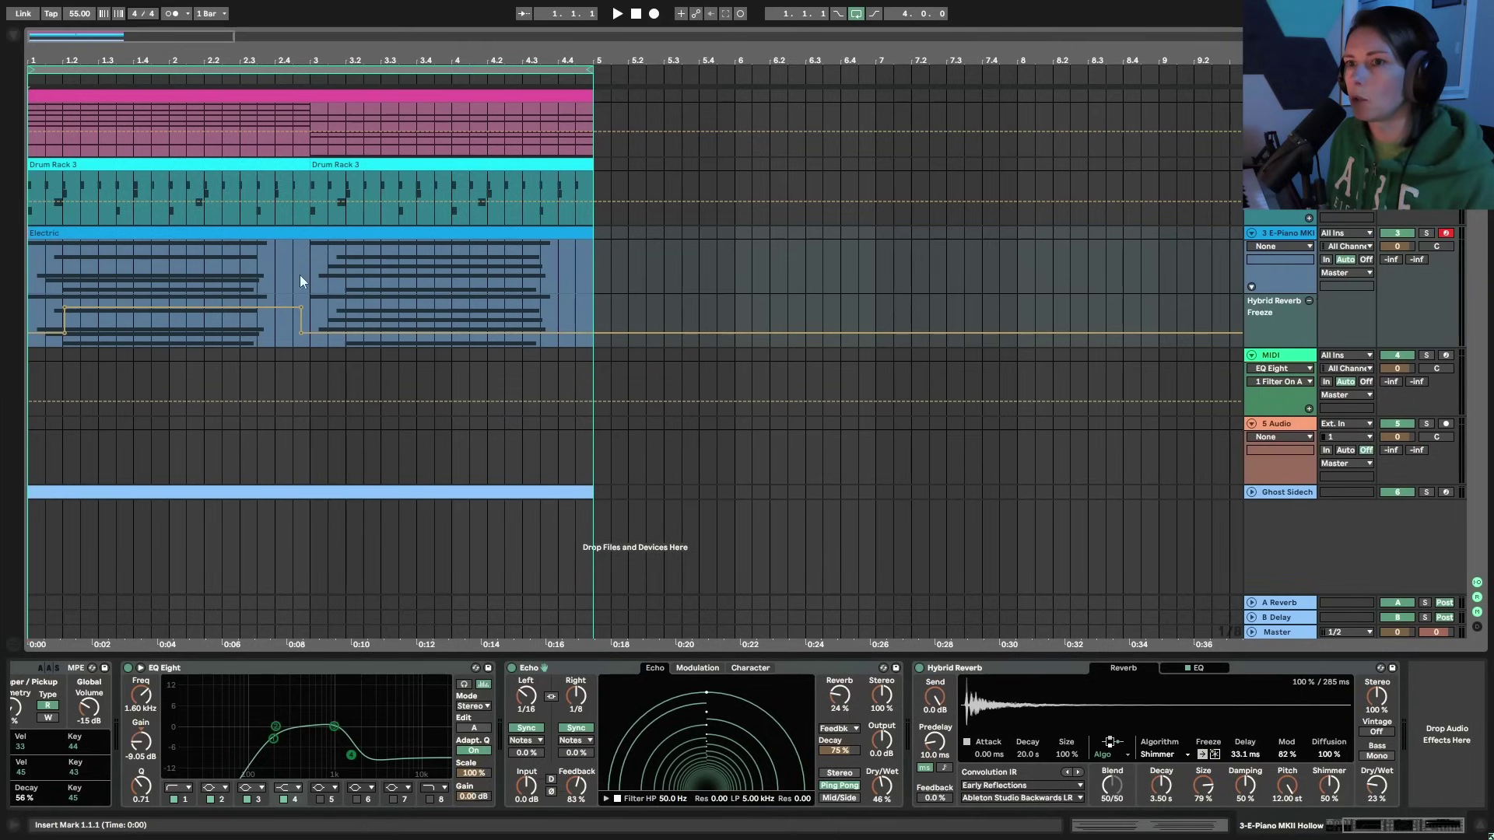
drag(315, 315, 10, 315)
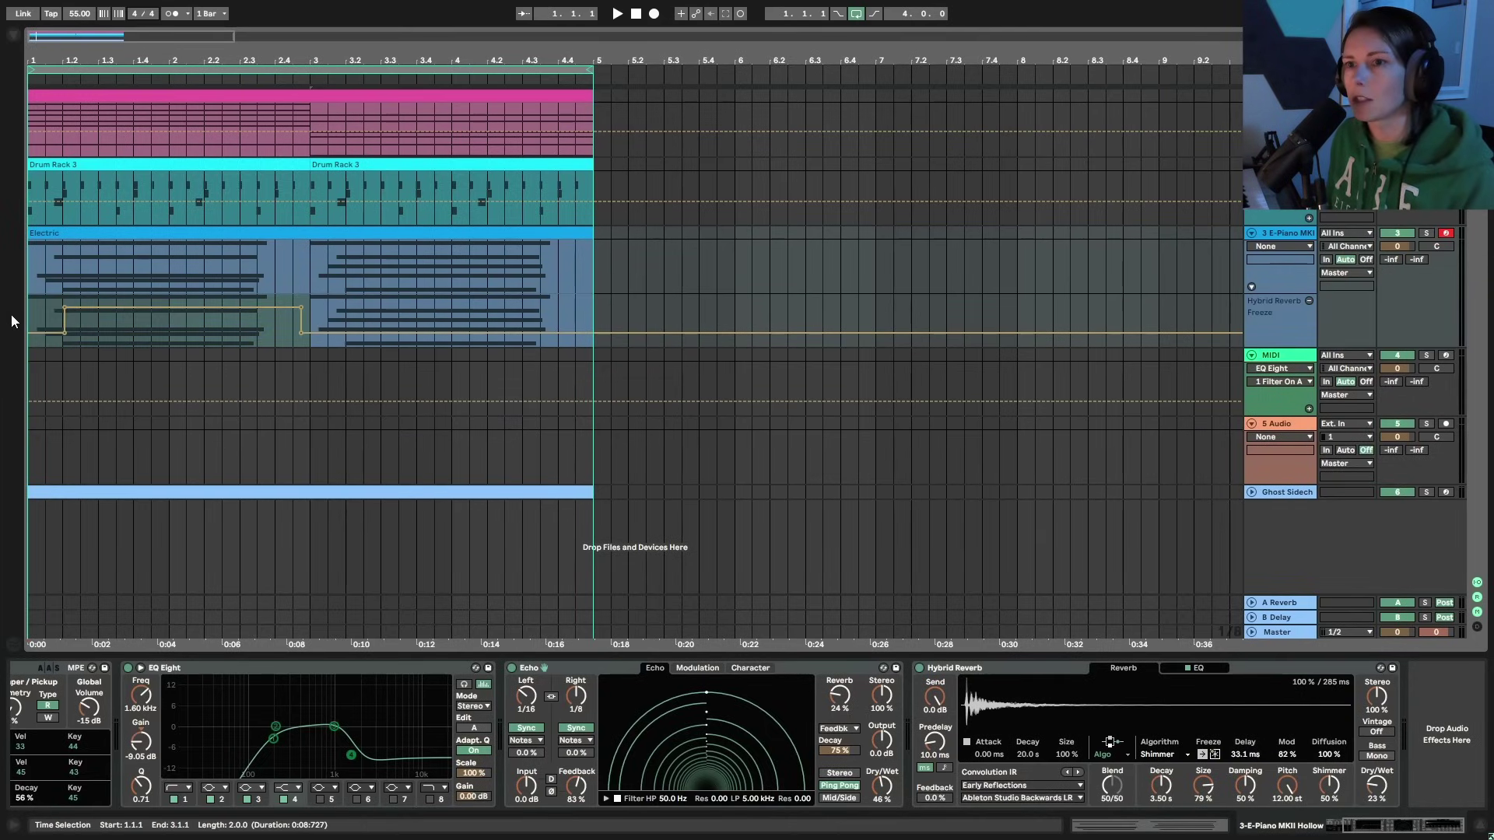
key(ctrl+d)
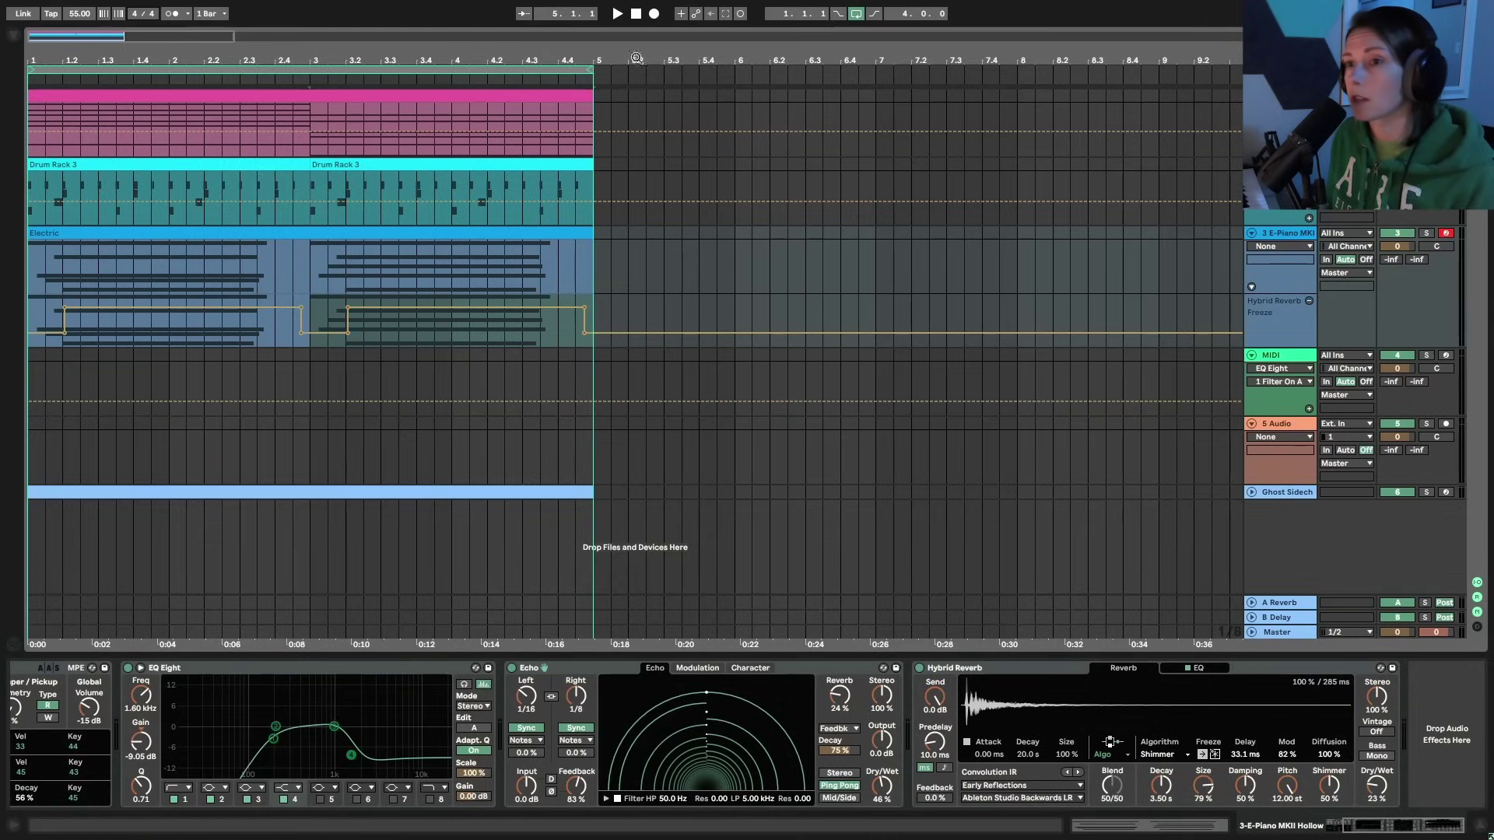
- While the loop plays, set the Hybrid Reverb EQ's low cut to about 446 Hz and its high shelf to -11 dB at 1.80 kHz
key(space)
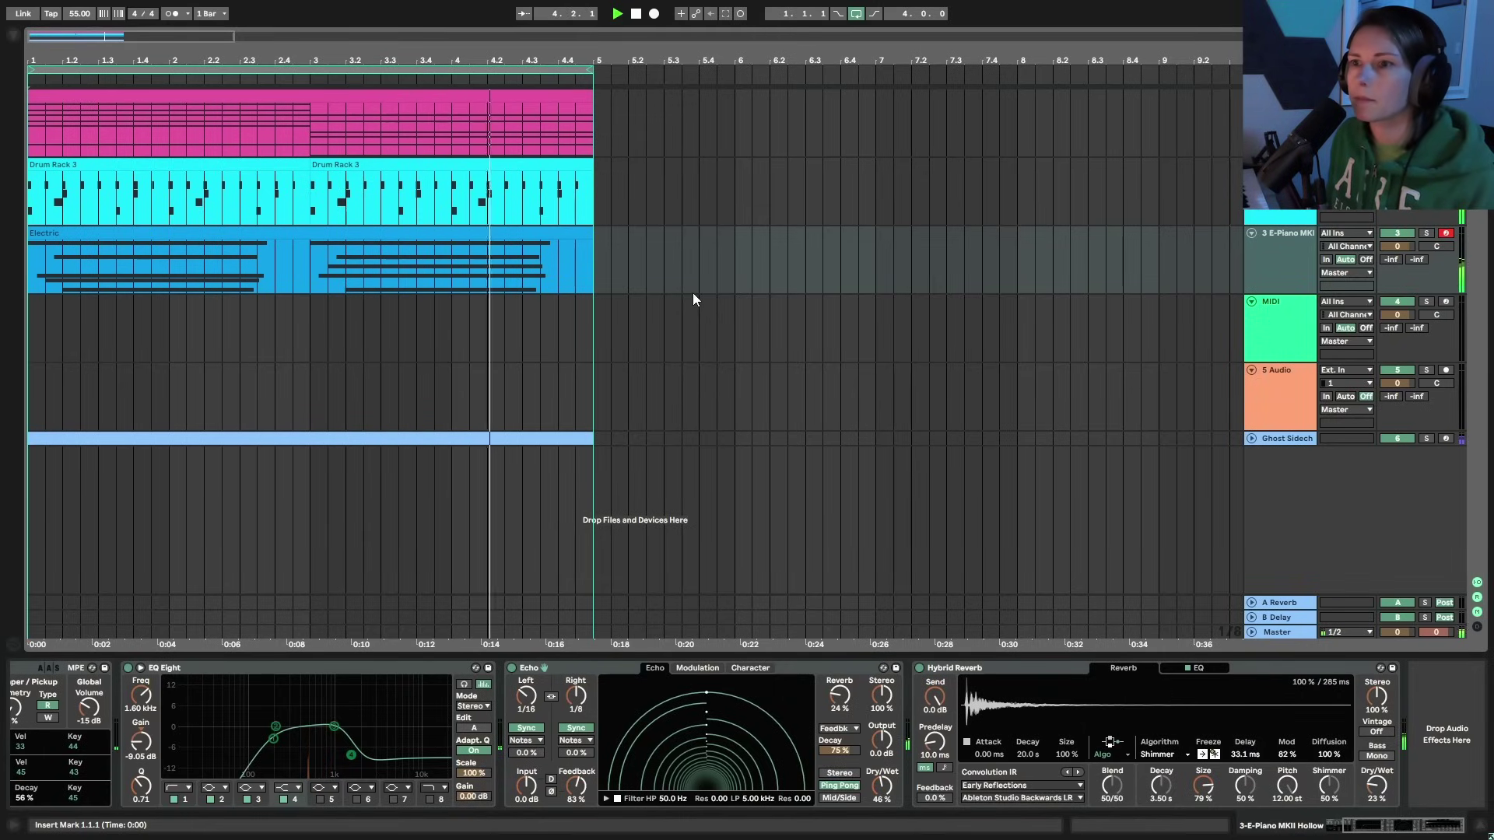
click(1198, 668)
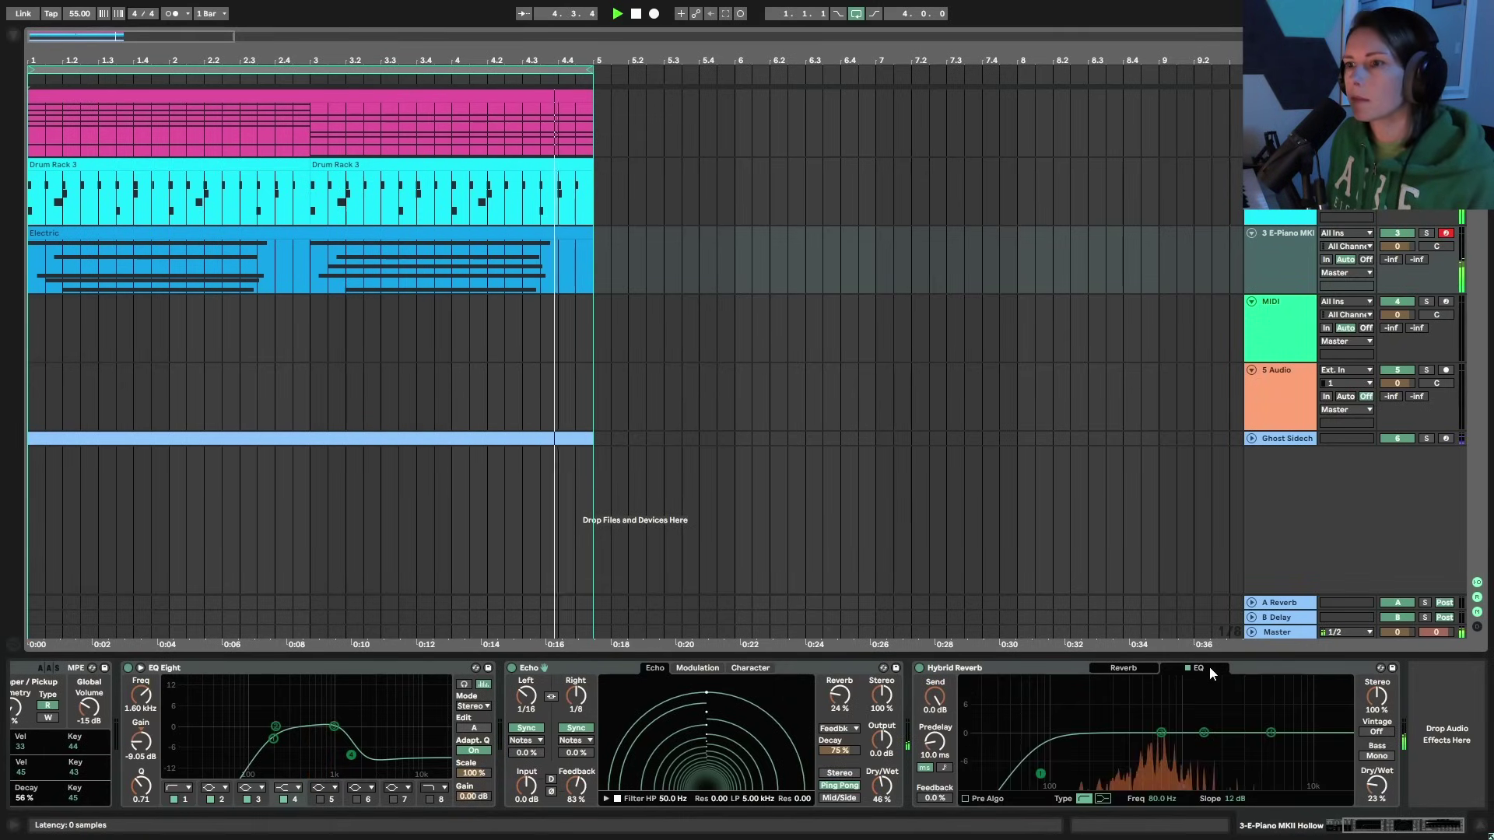
drag(1042, 771, 1135, 775)
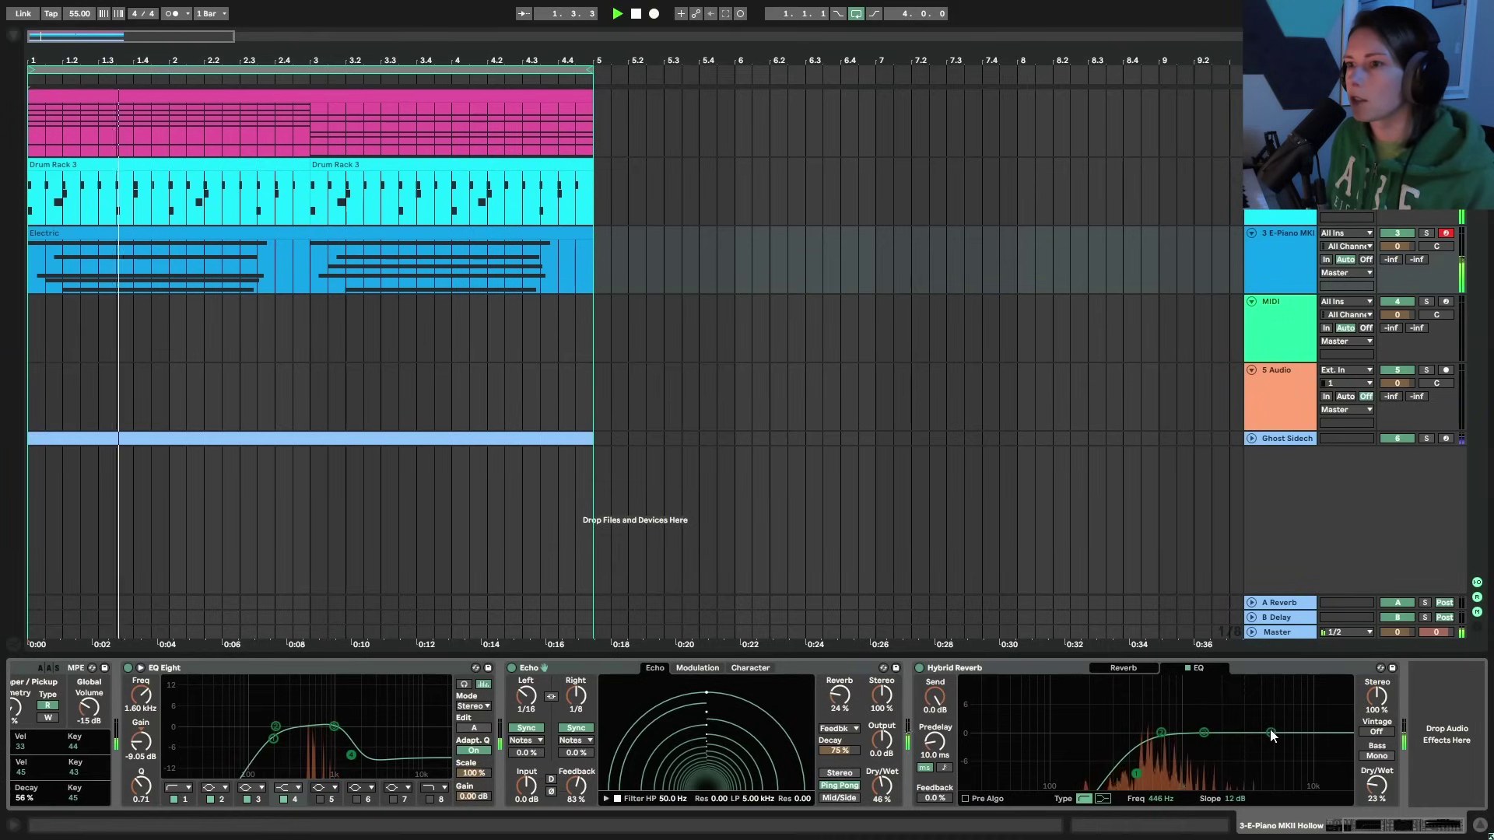
drag(1270, 733, 1213, 779)
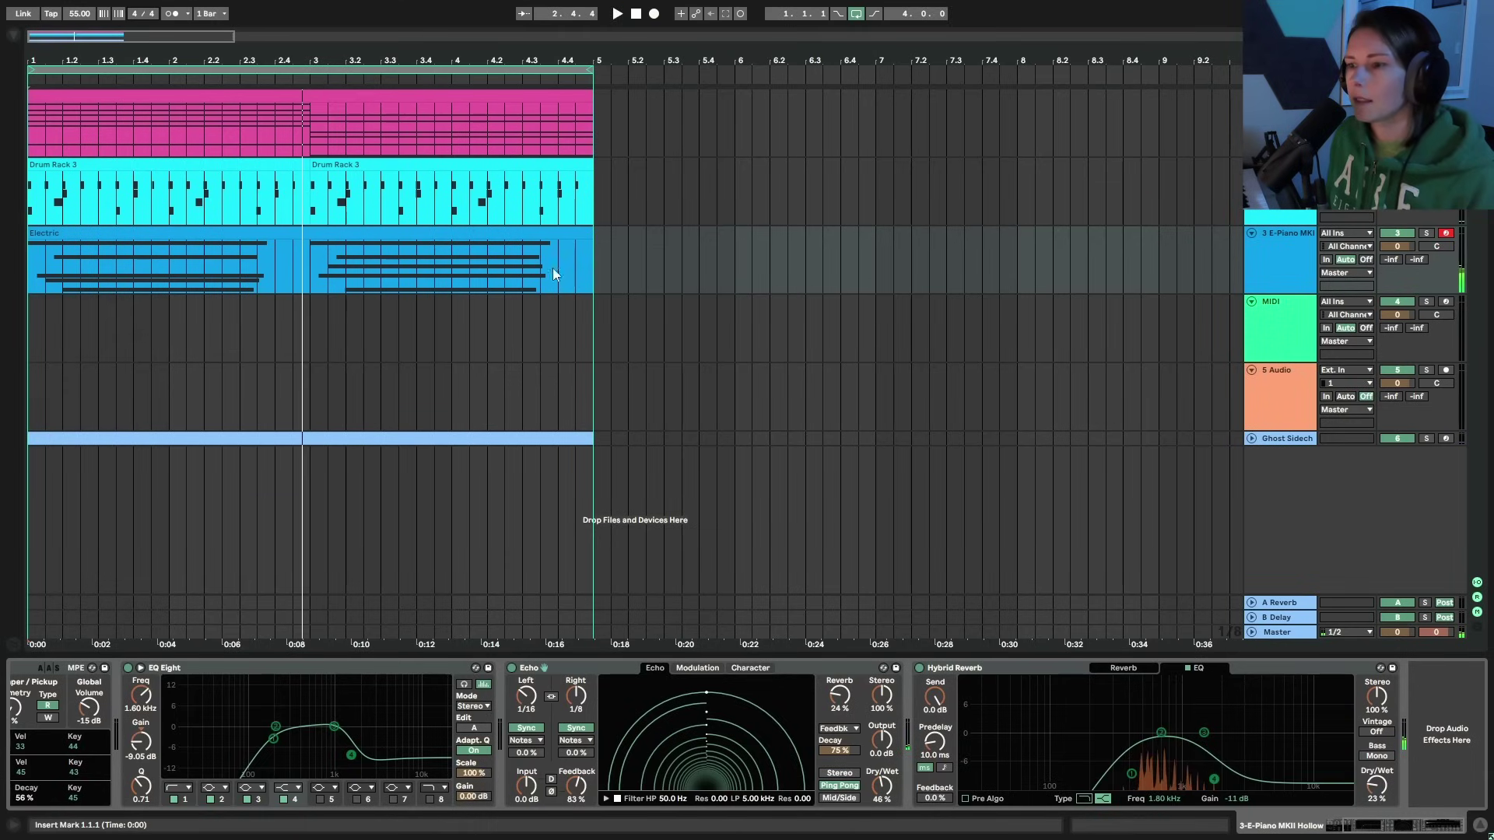
- Automate the Hybrid Reverb's Dry/Wet on the electric piano track to rise to 42% near 4.4, and play it from bar 3
click(584, 236)
click(1147, 670)
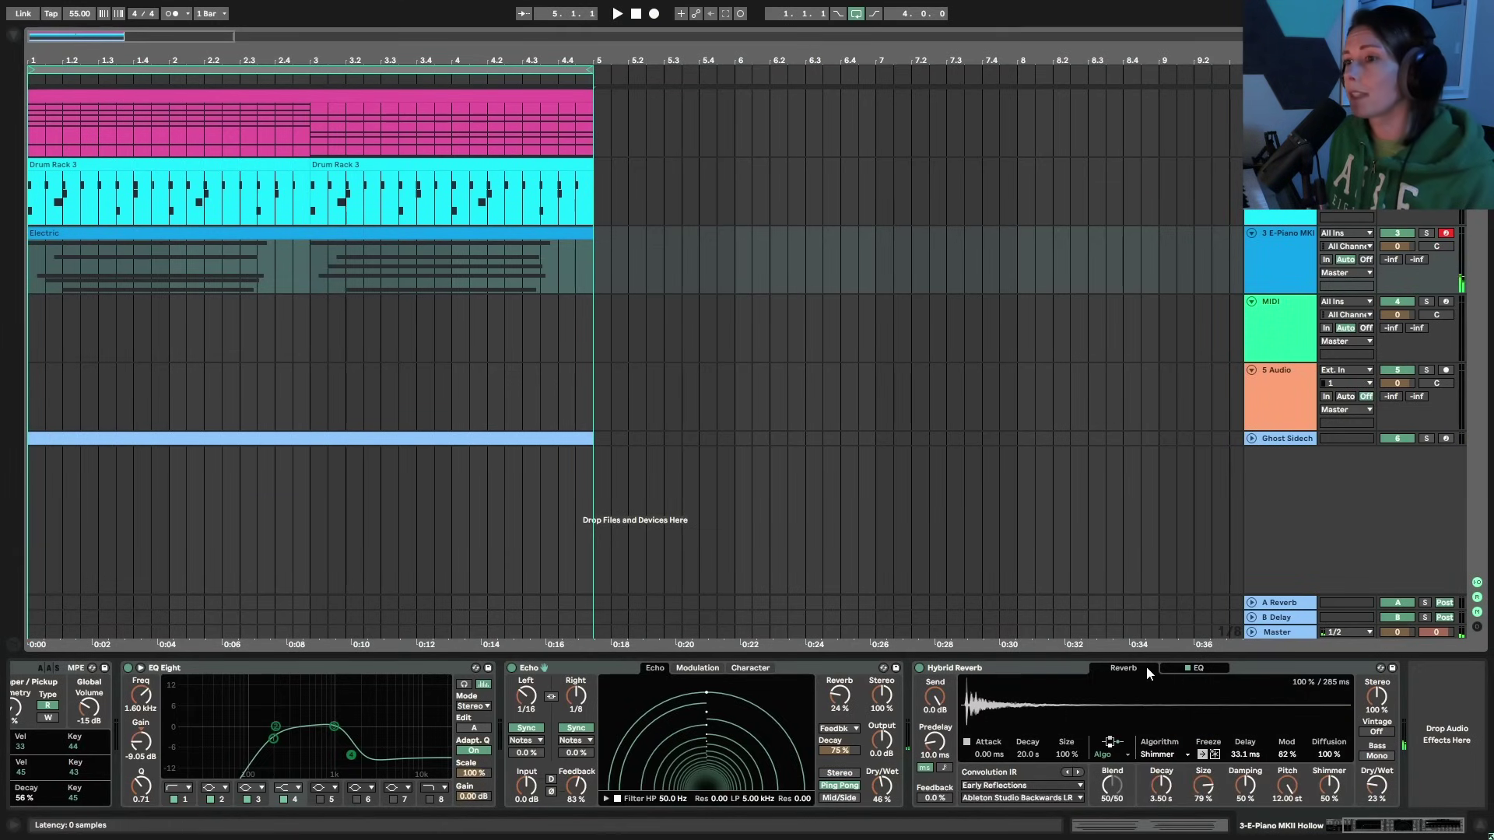
key(a)
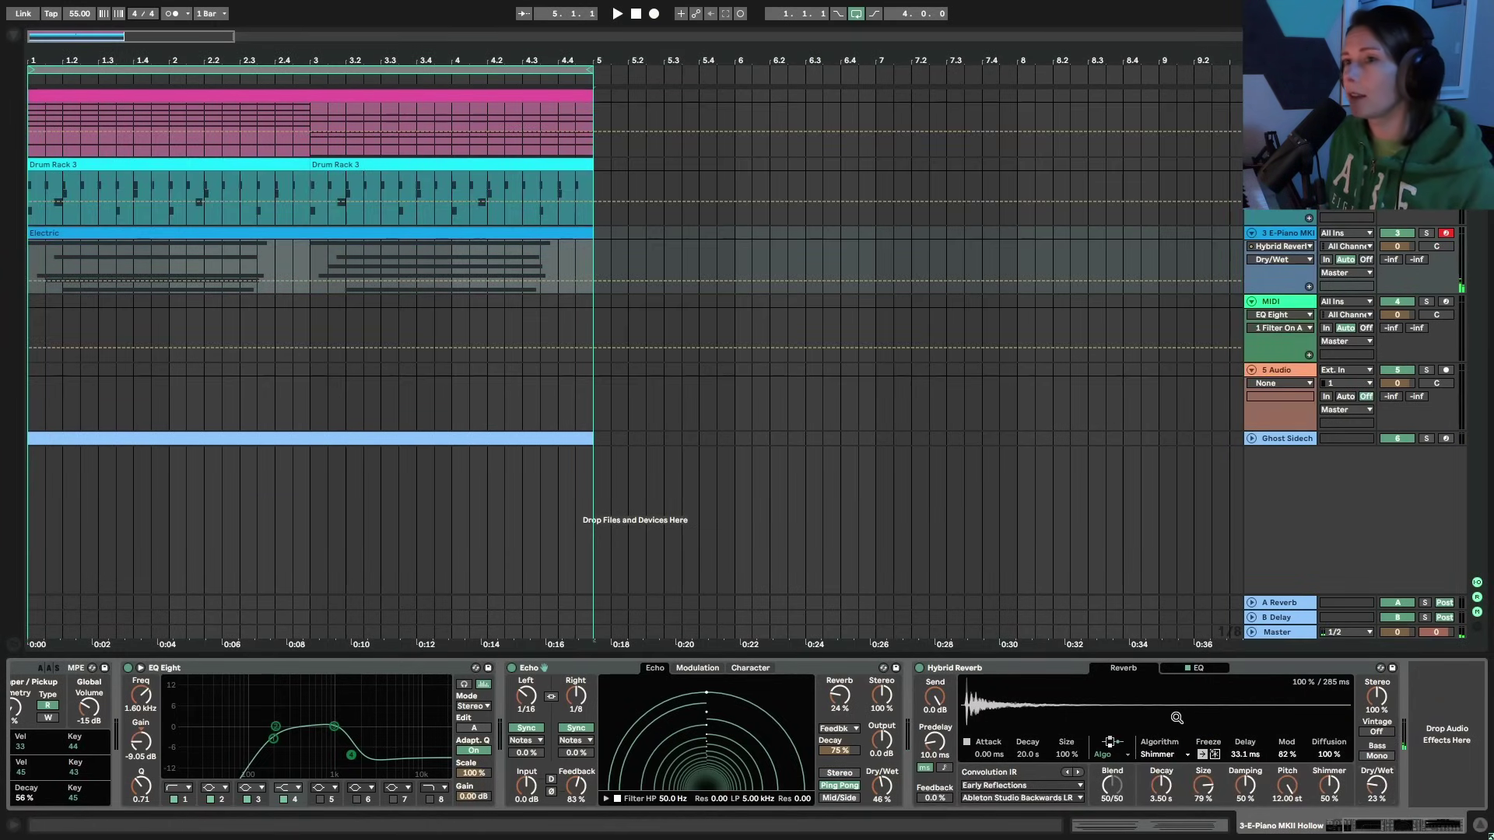
click(540, 282)
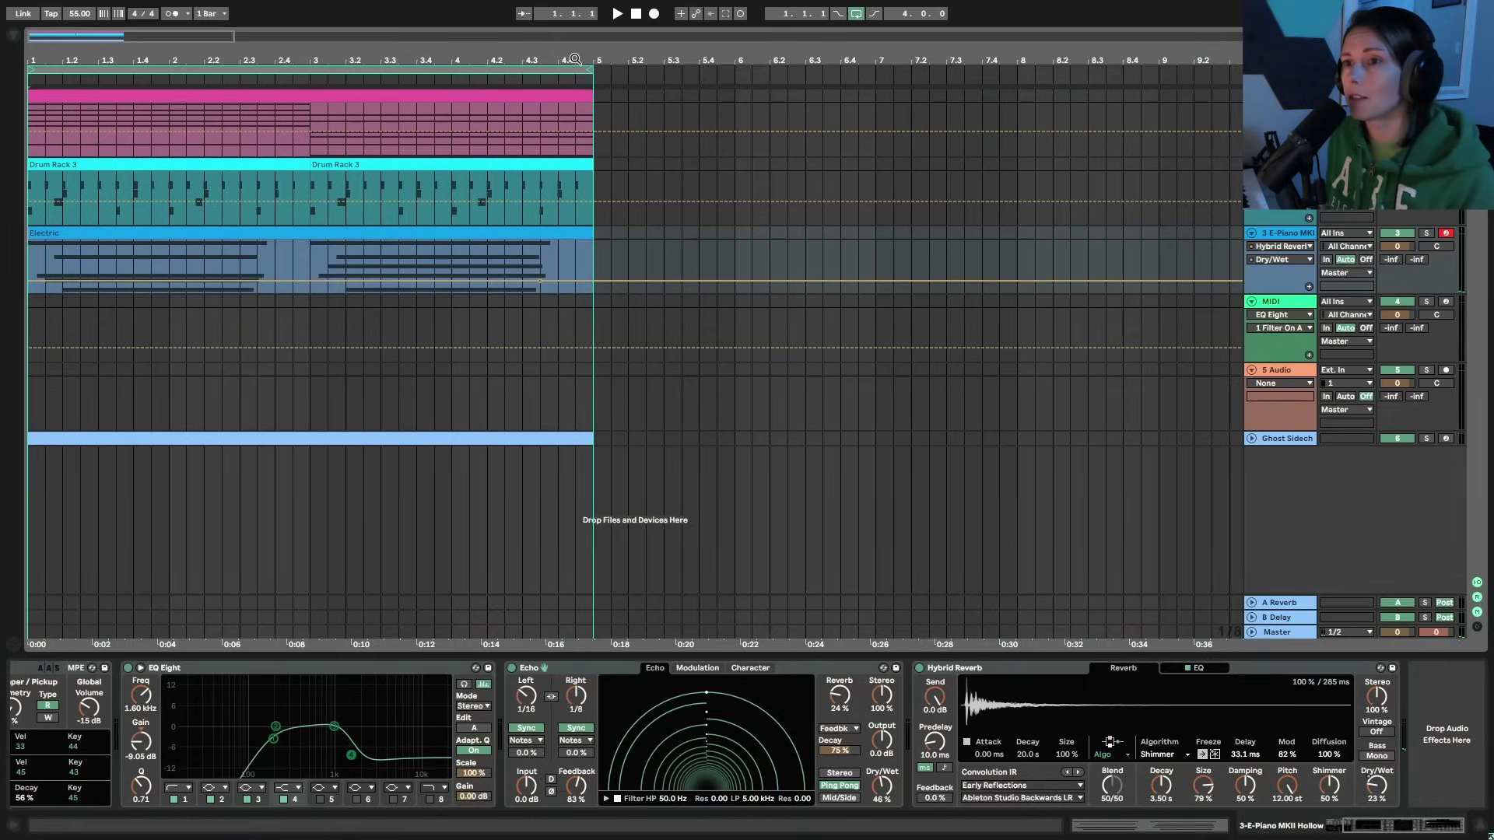
drag(575, 62, 743, 106)
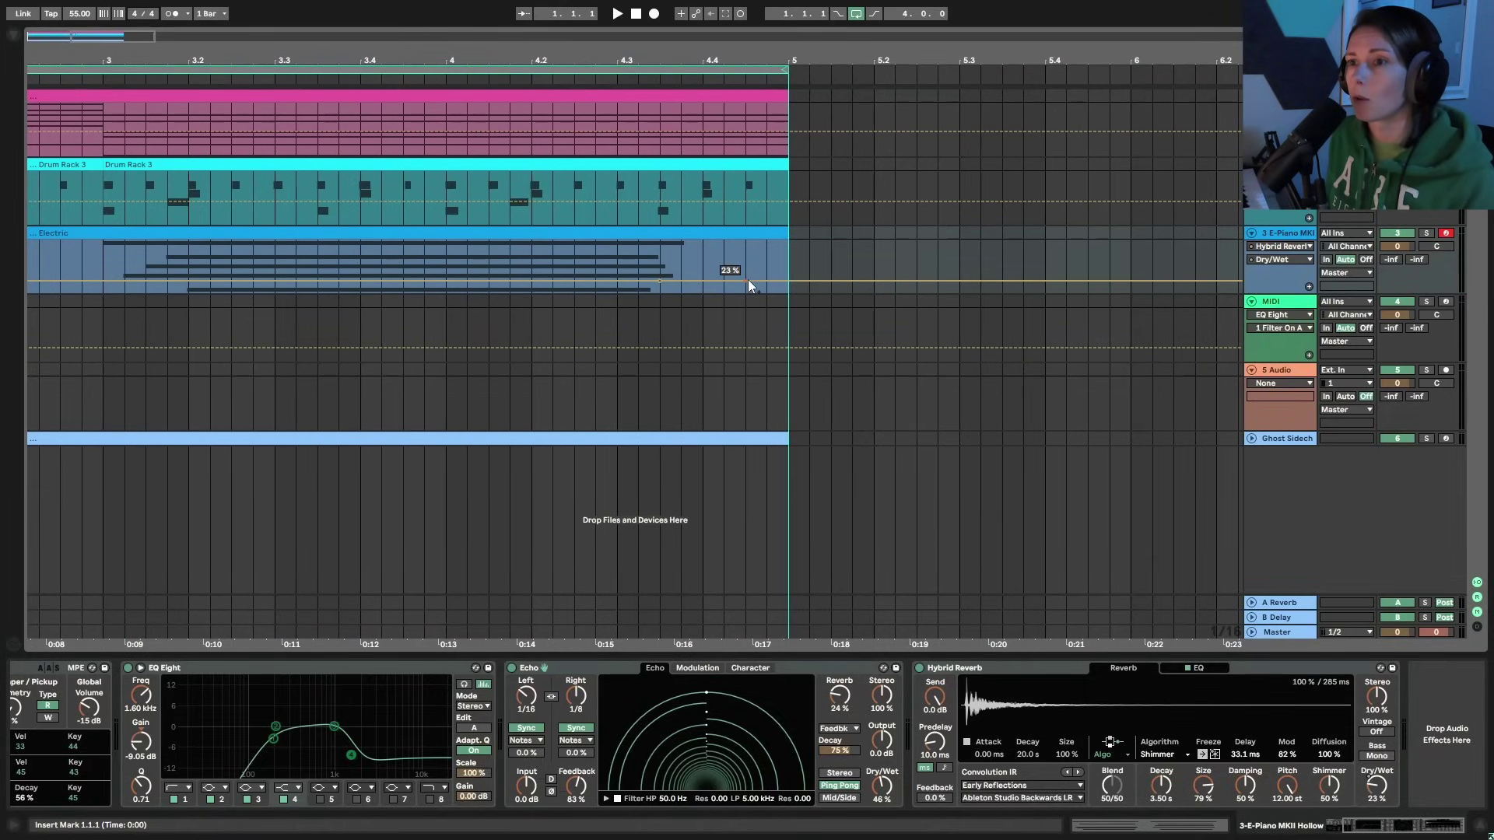
drag(745, 280, 745, 265)
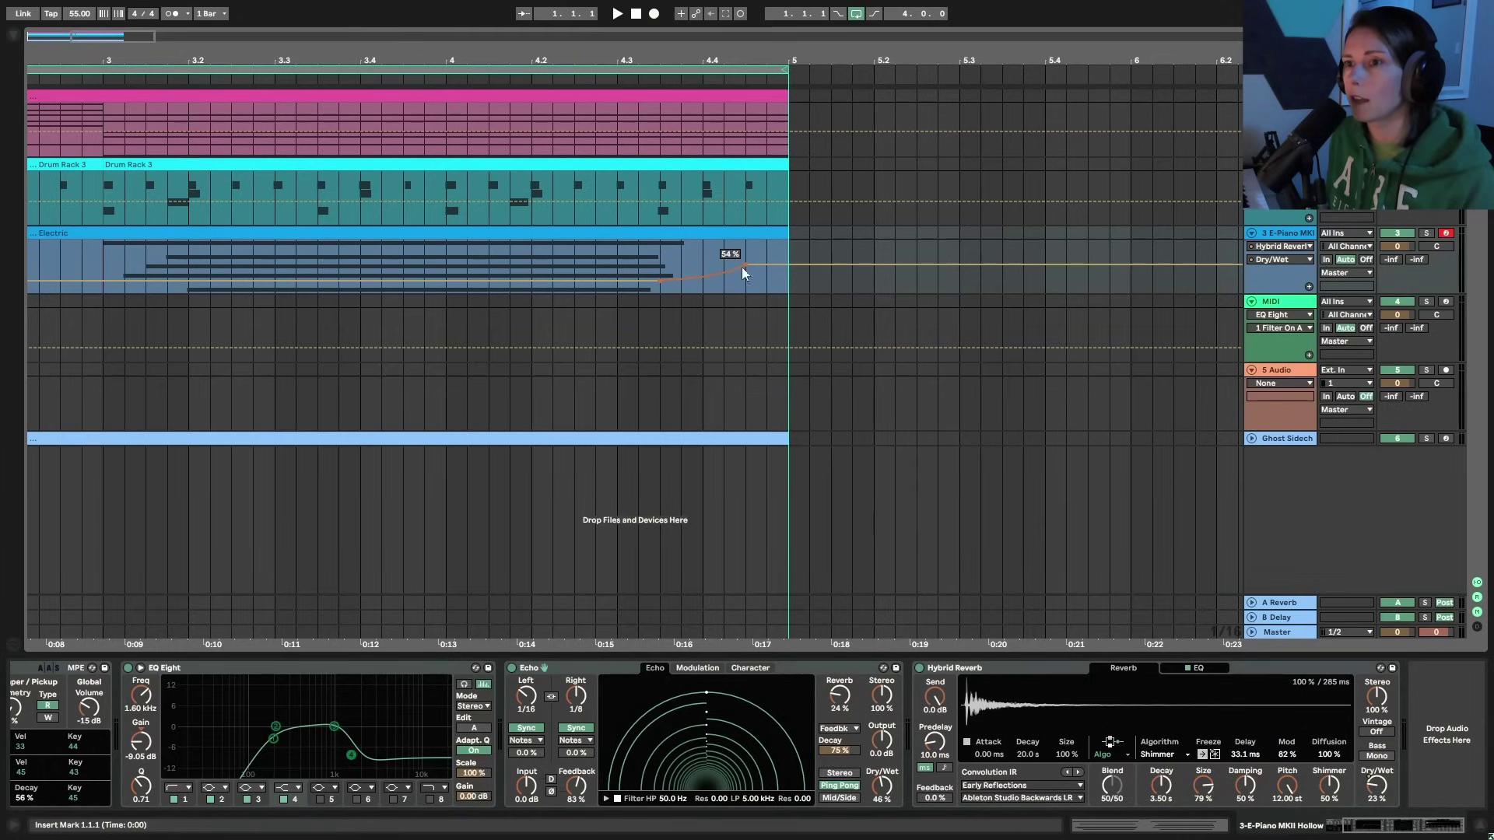
drag(745, 267, 724, 270)
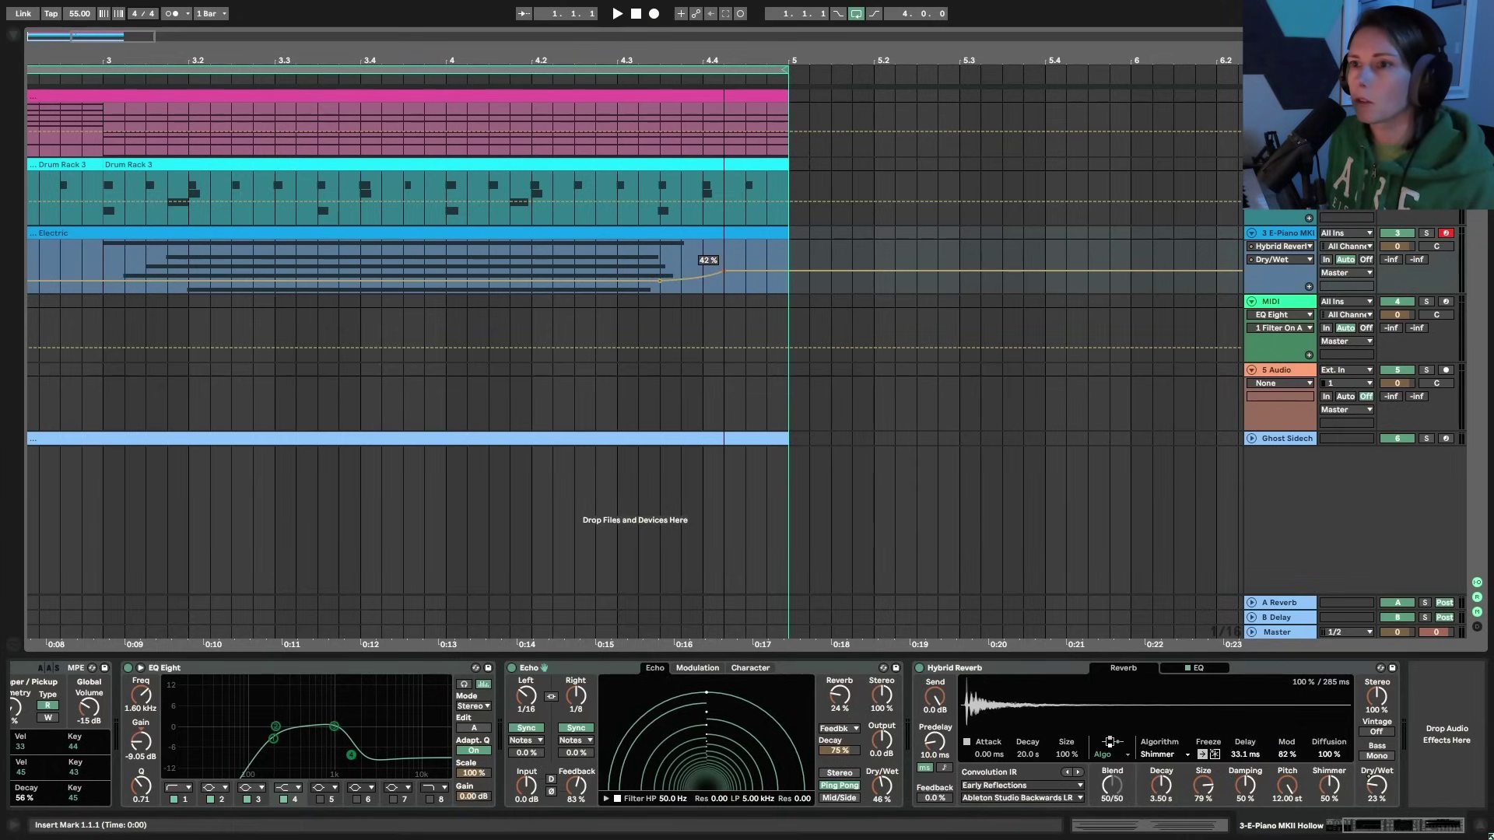
click(100, 268)
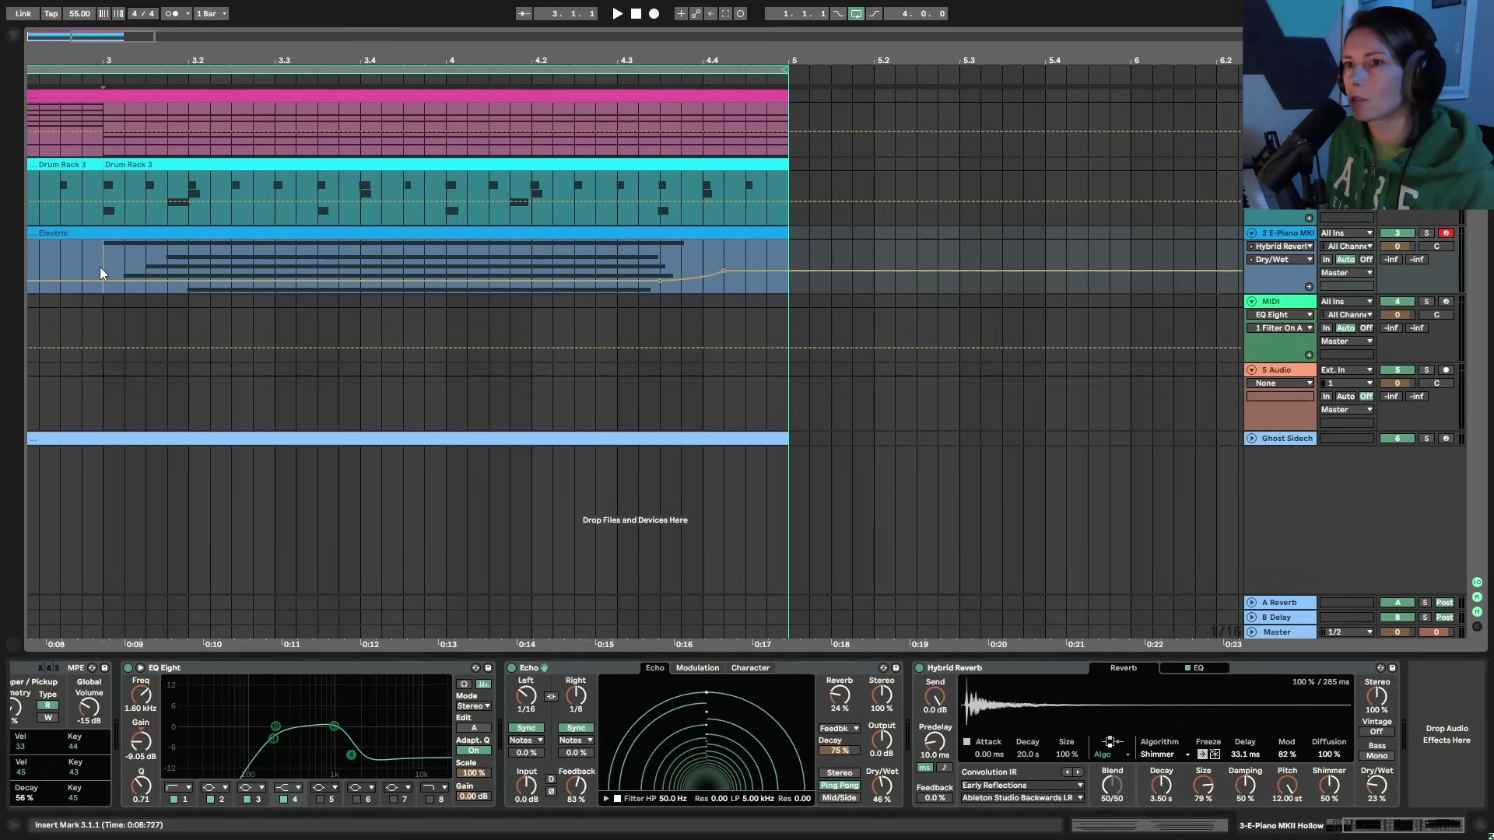
key(space)
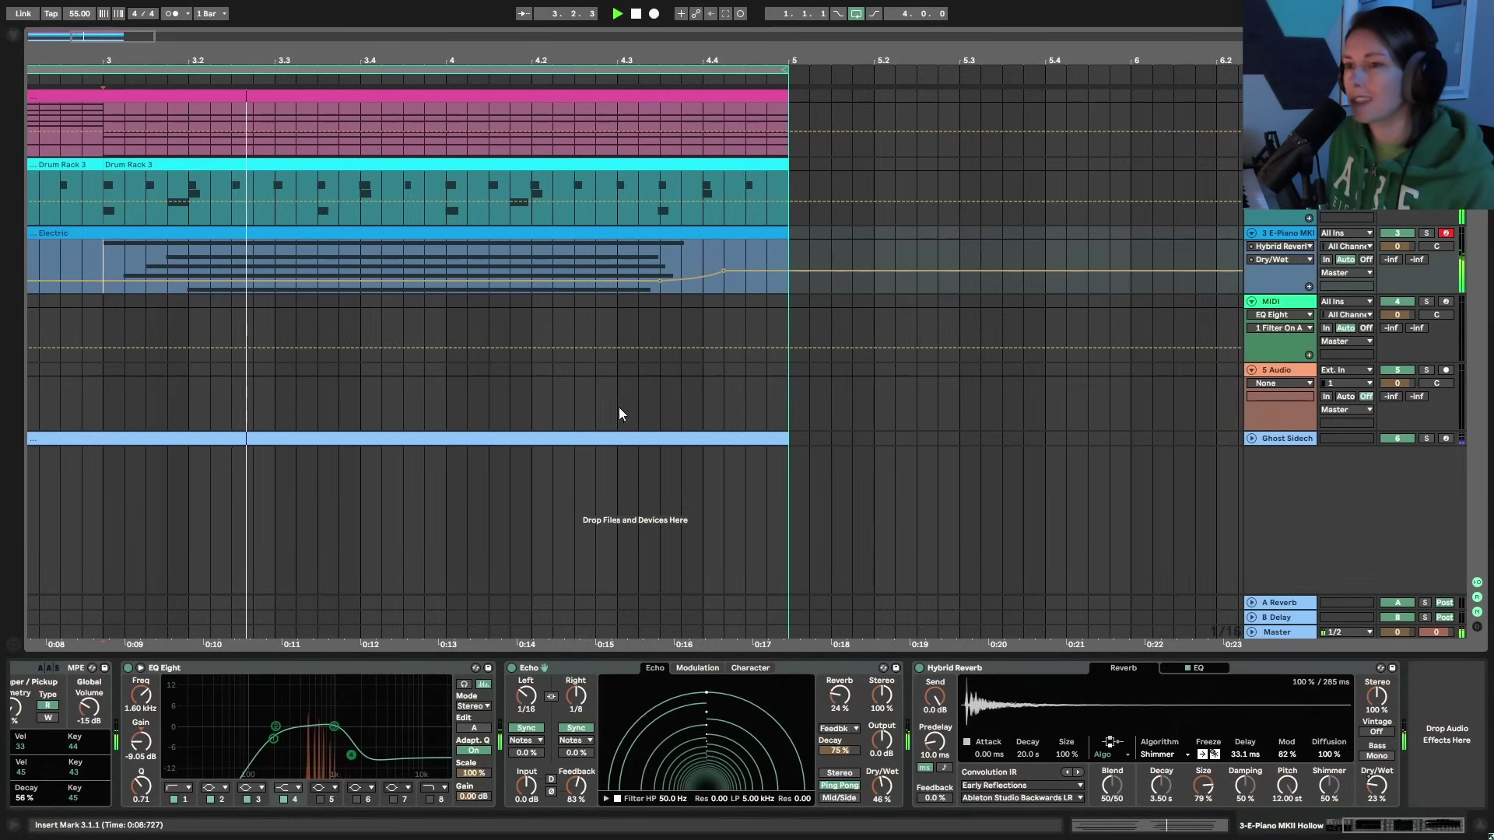
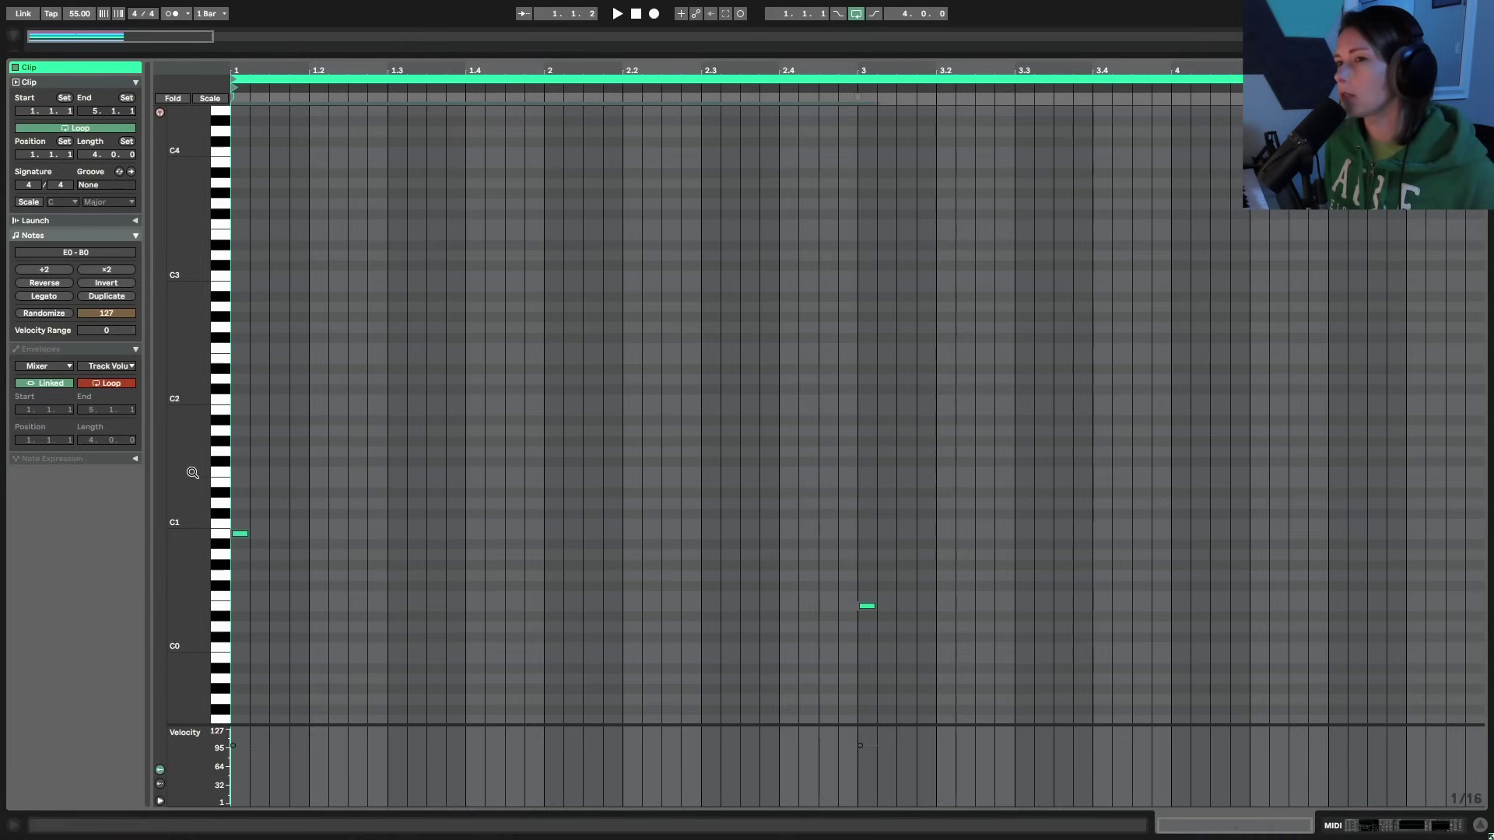
- Lengthen the two bass notes with Legato so each fills two bars, and briefly play the loop
click(48, 296)
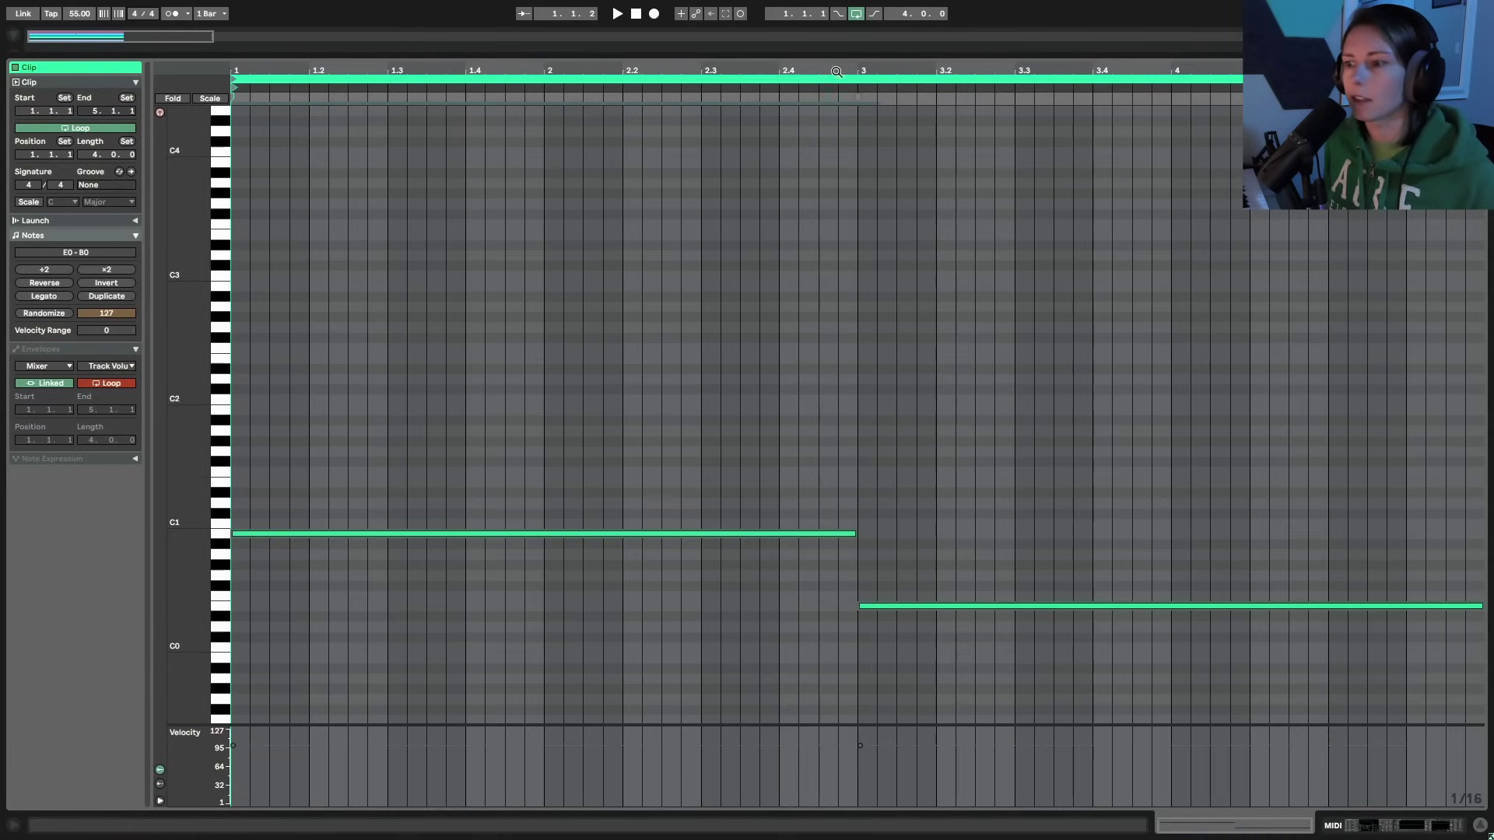
key(space)
drag(837, 52, 761, 809)
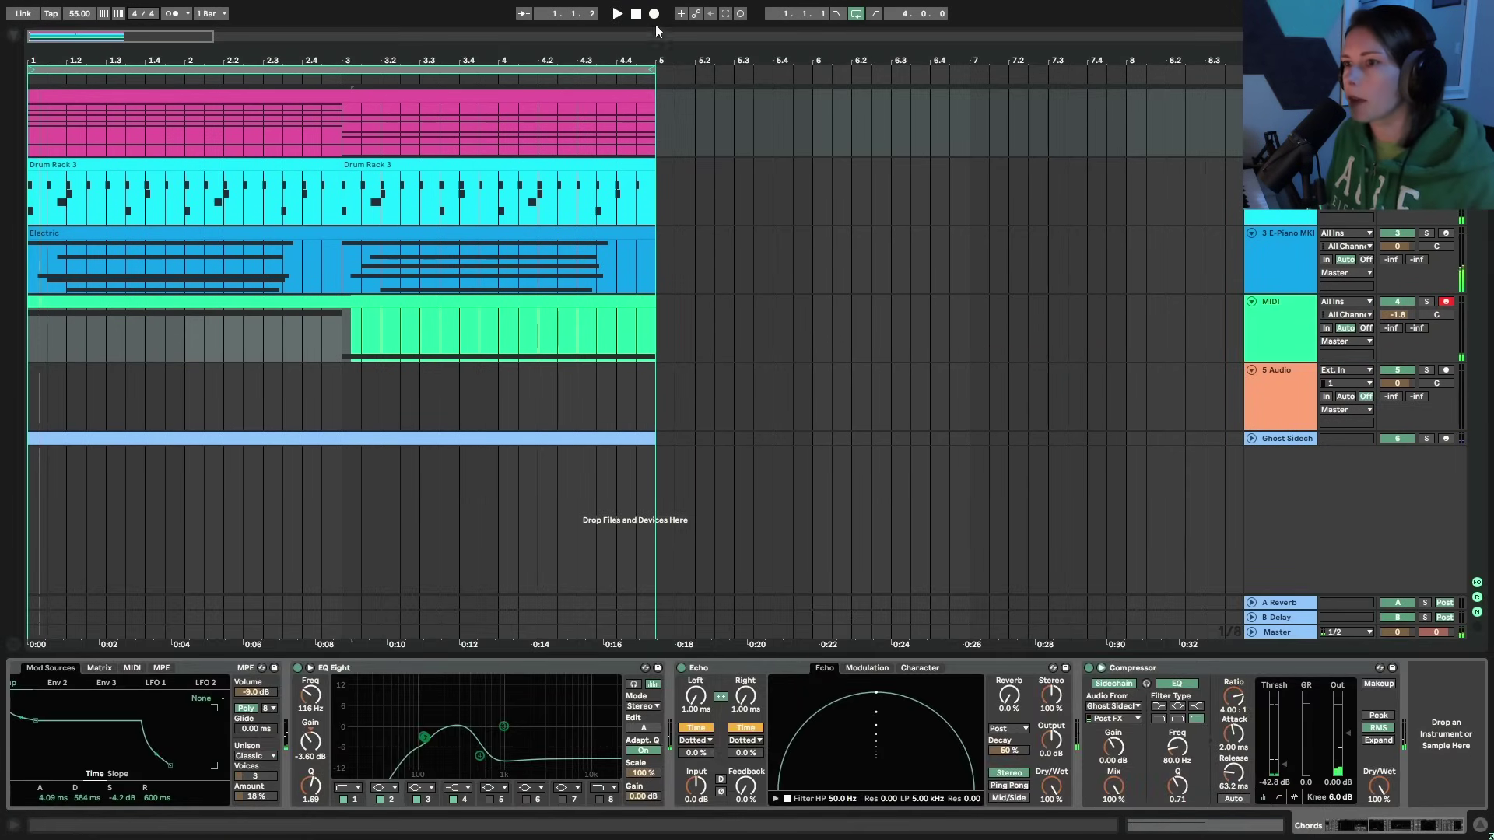
click(636, 15)
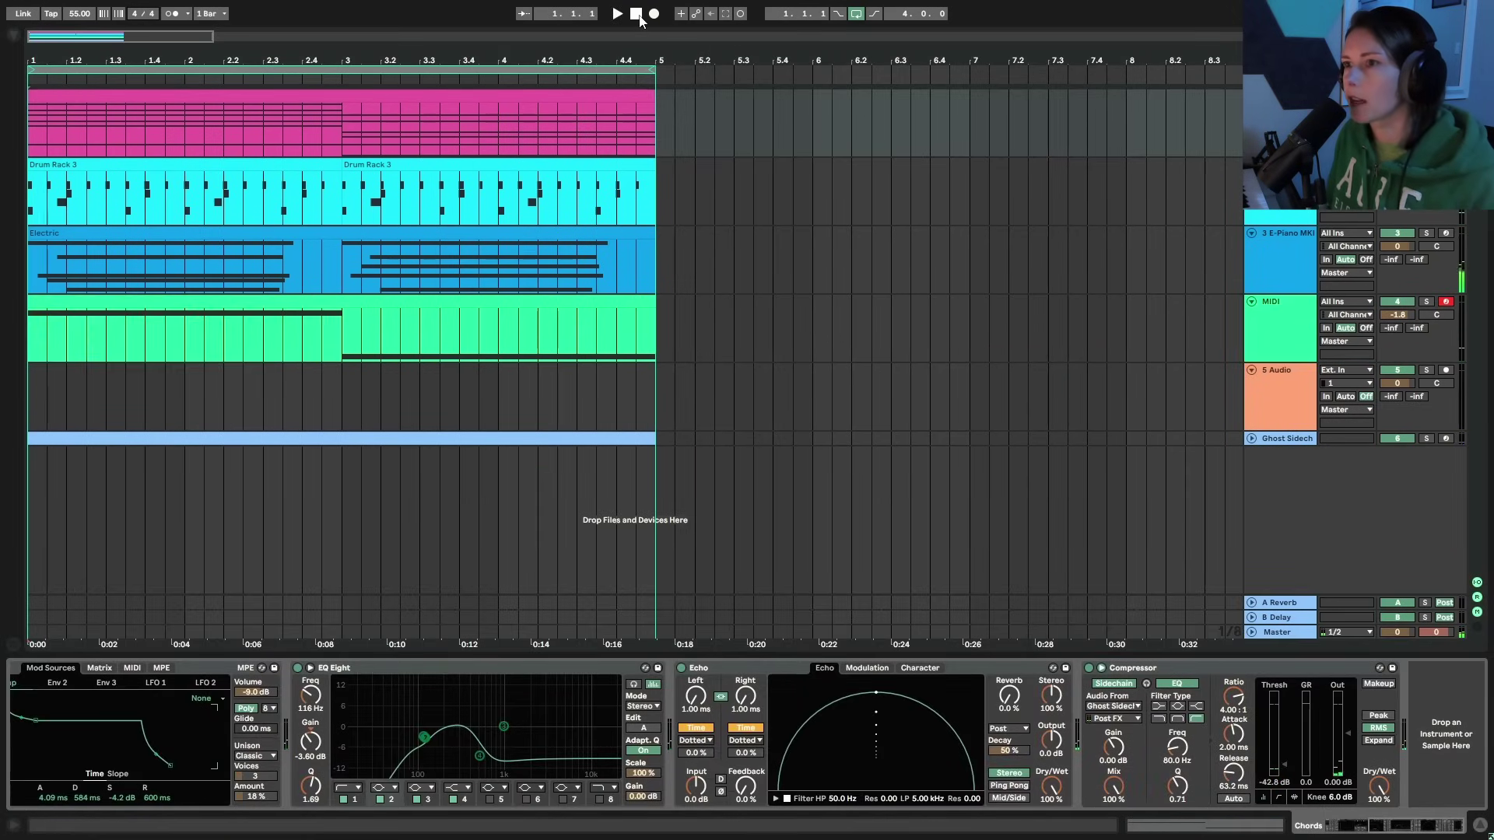
- Copy the Chords track's sidechained Compressor to the end of the green bass track's device chain, after Utility, and play the loop
click(1164, 669)
right_click(1245, 665)
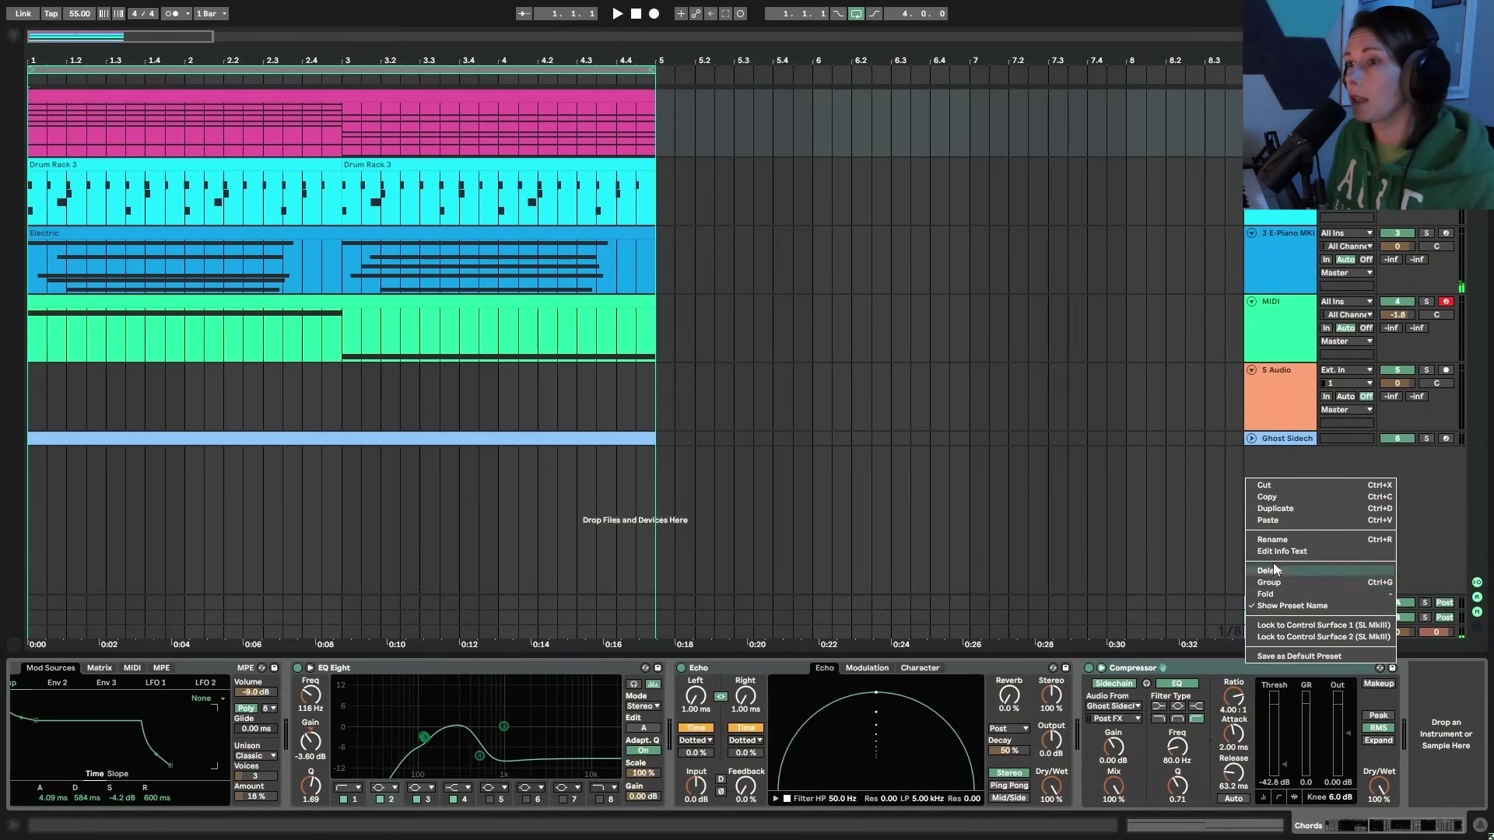
click(1285, 504)
click(1288, 343)
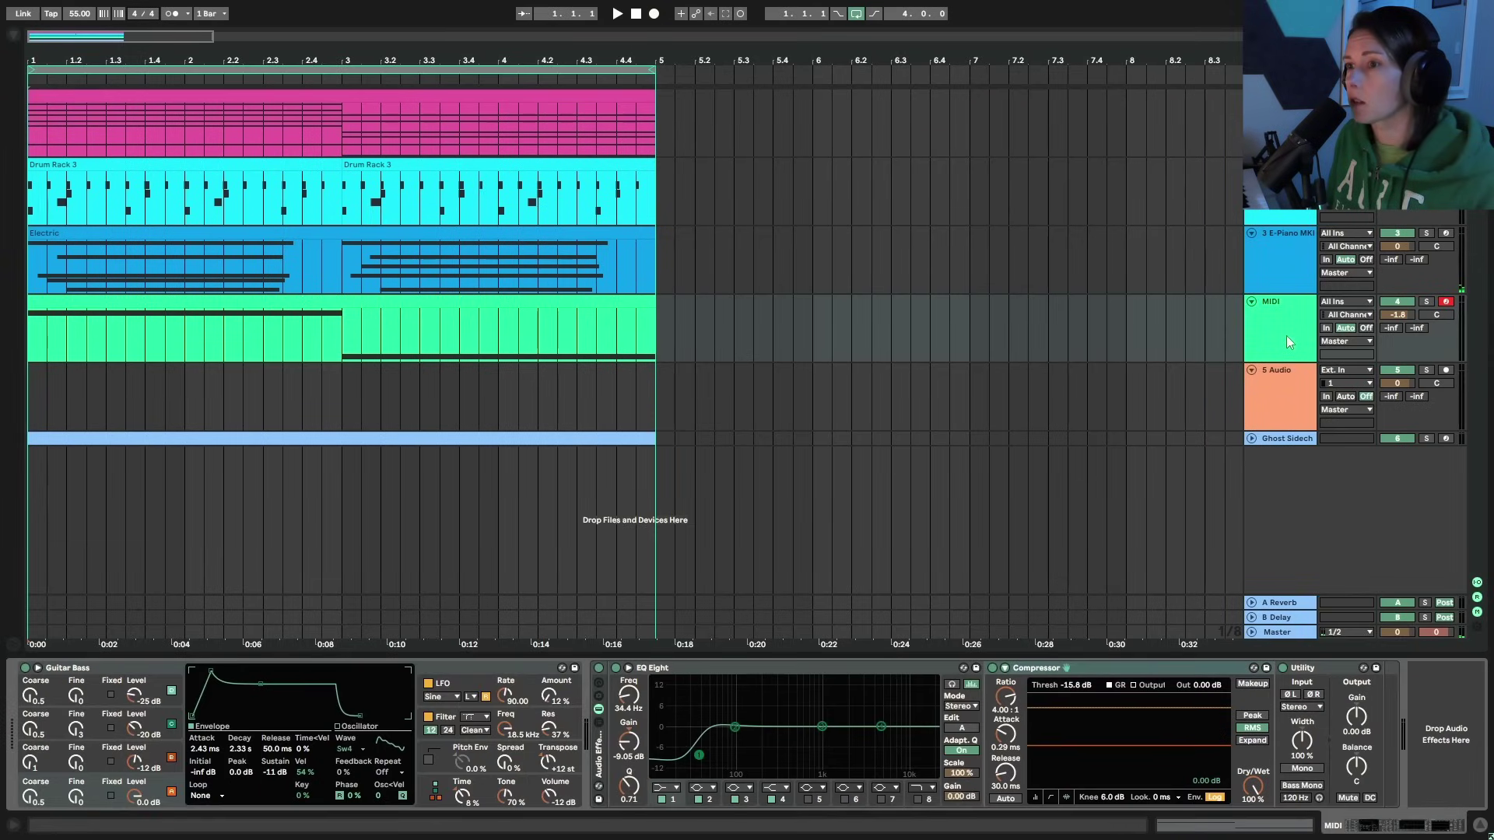
click(1433, 741)
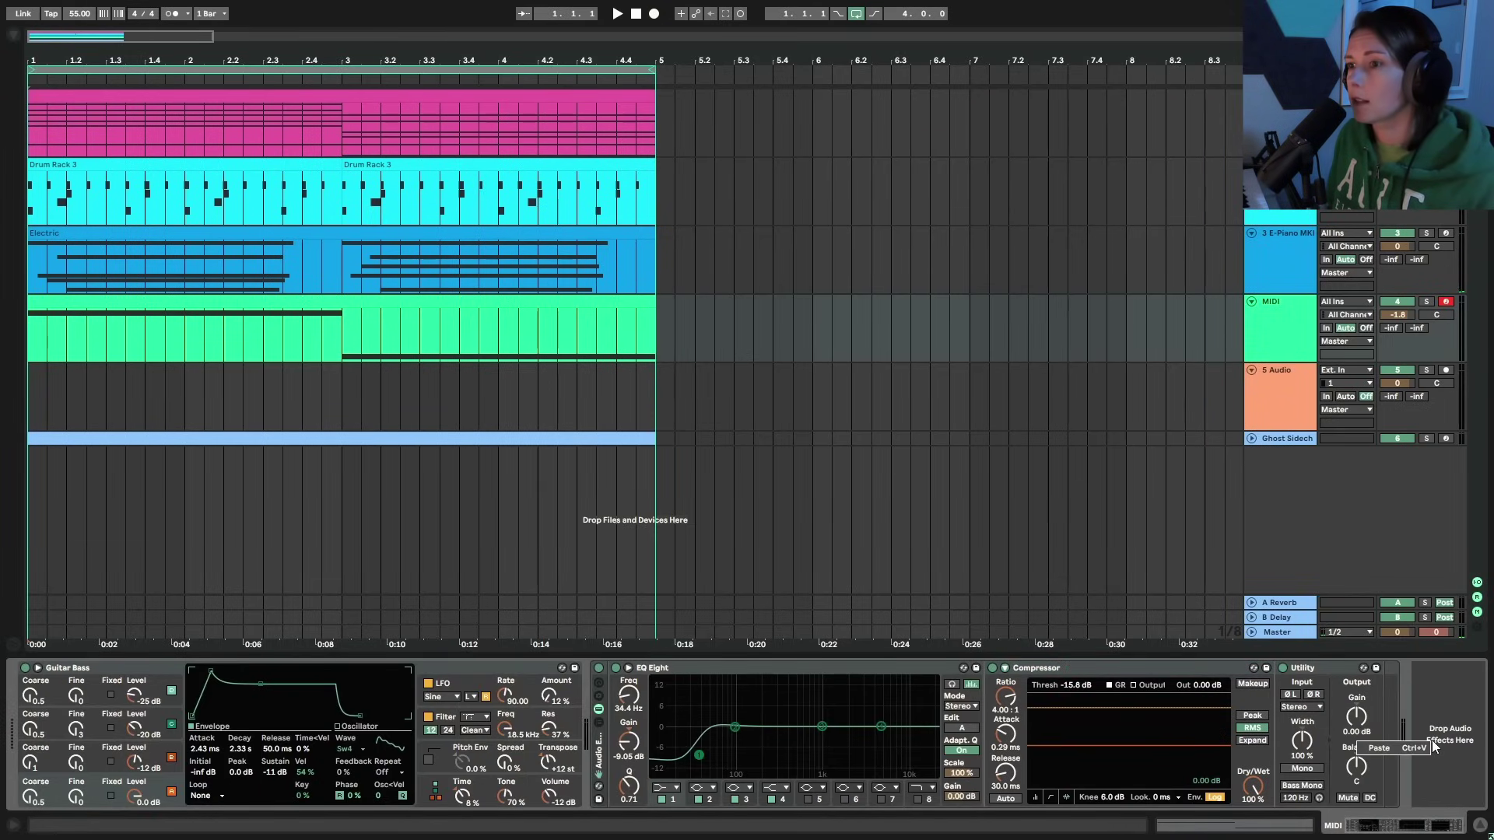
key(ctrl+v)
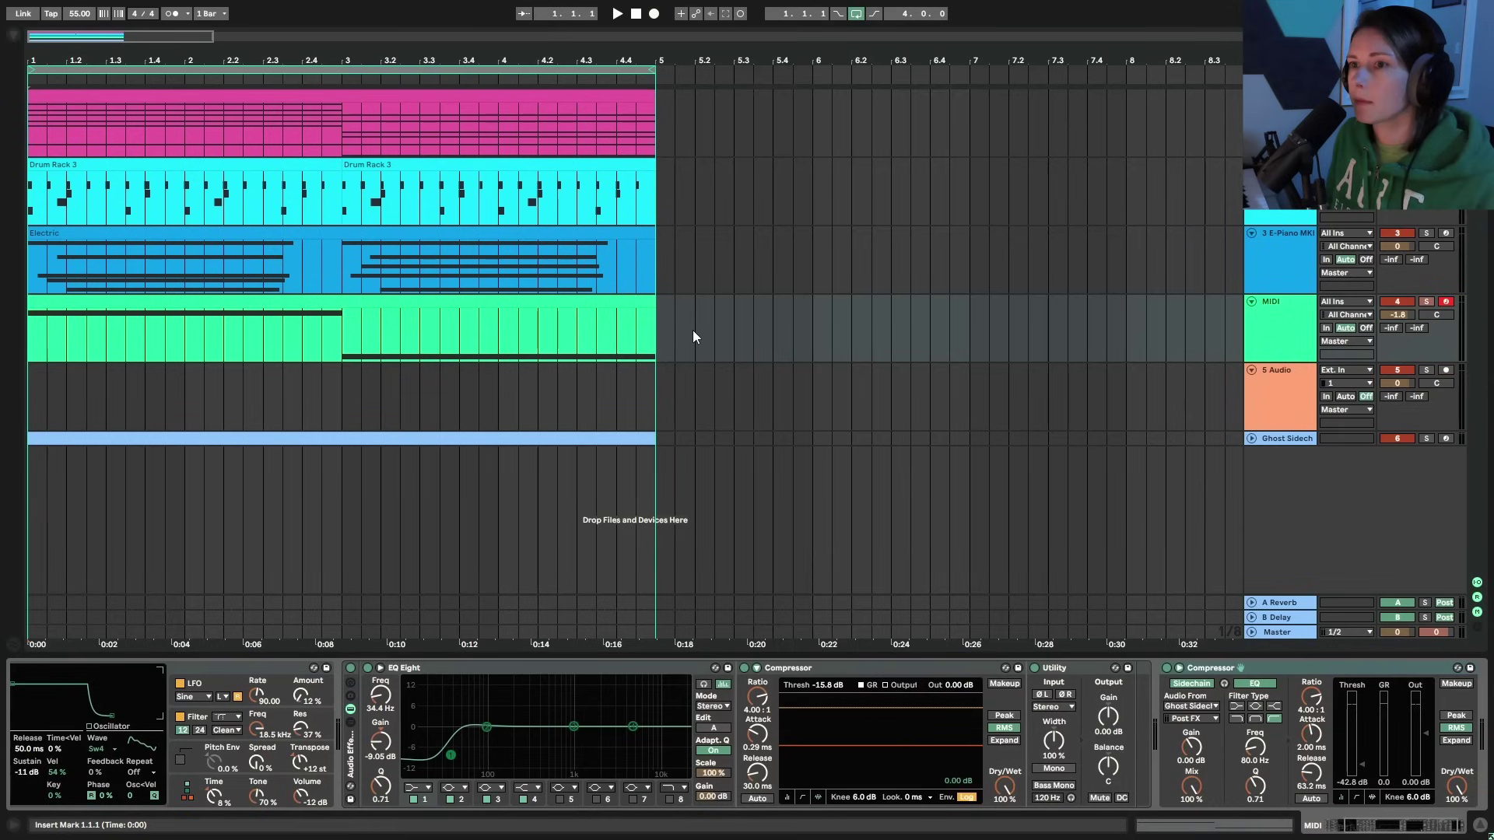
key(space)
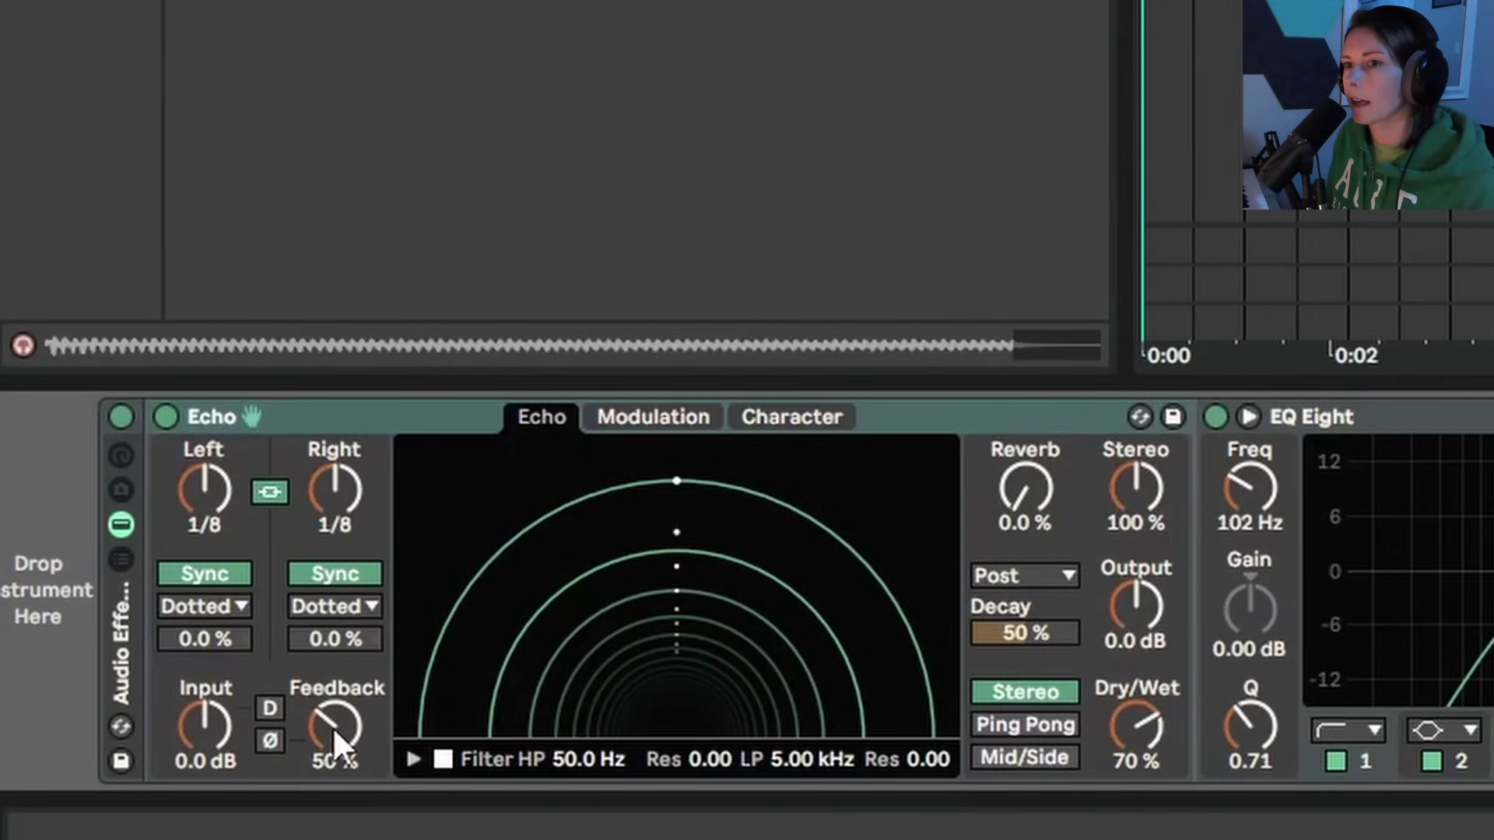
- Set the Echo's Feedback to 0% and Dry/Wet to 100%, and enable its Noise with Amount 85% and Morph 46%
drag(336, 745, 336, 790)
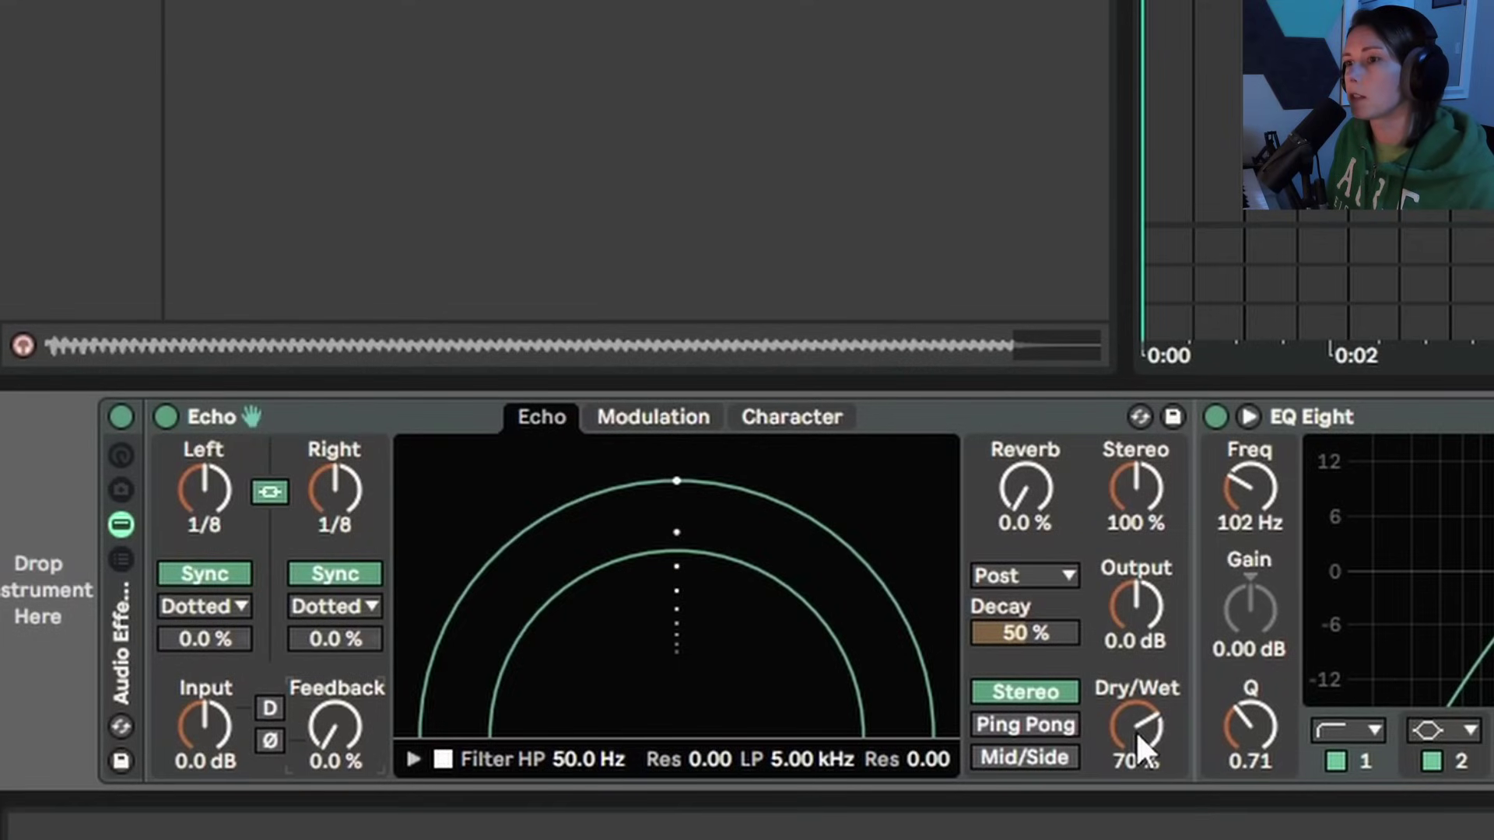
click(845, 424)
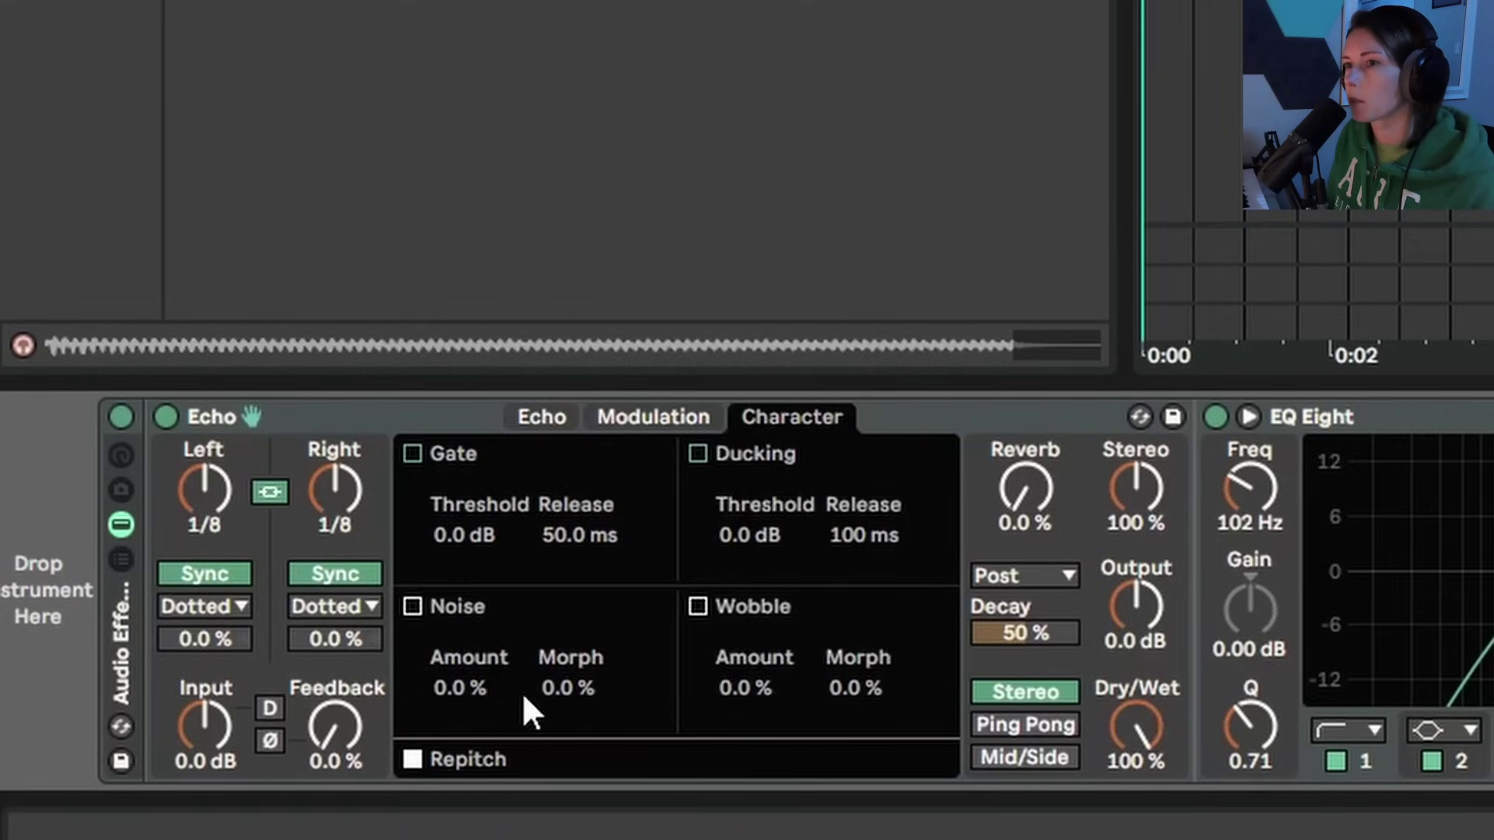
click(413, 607)
click(489, 691)
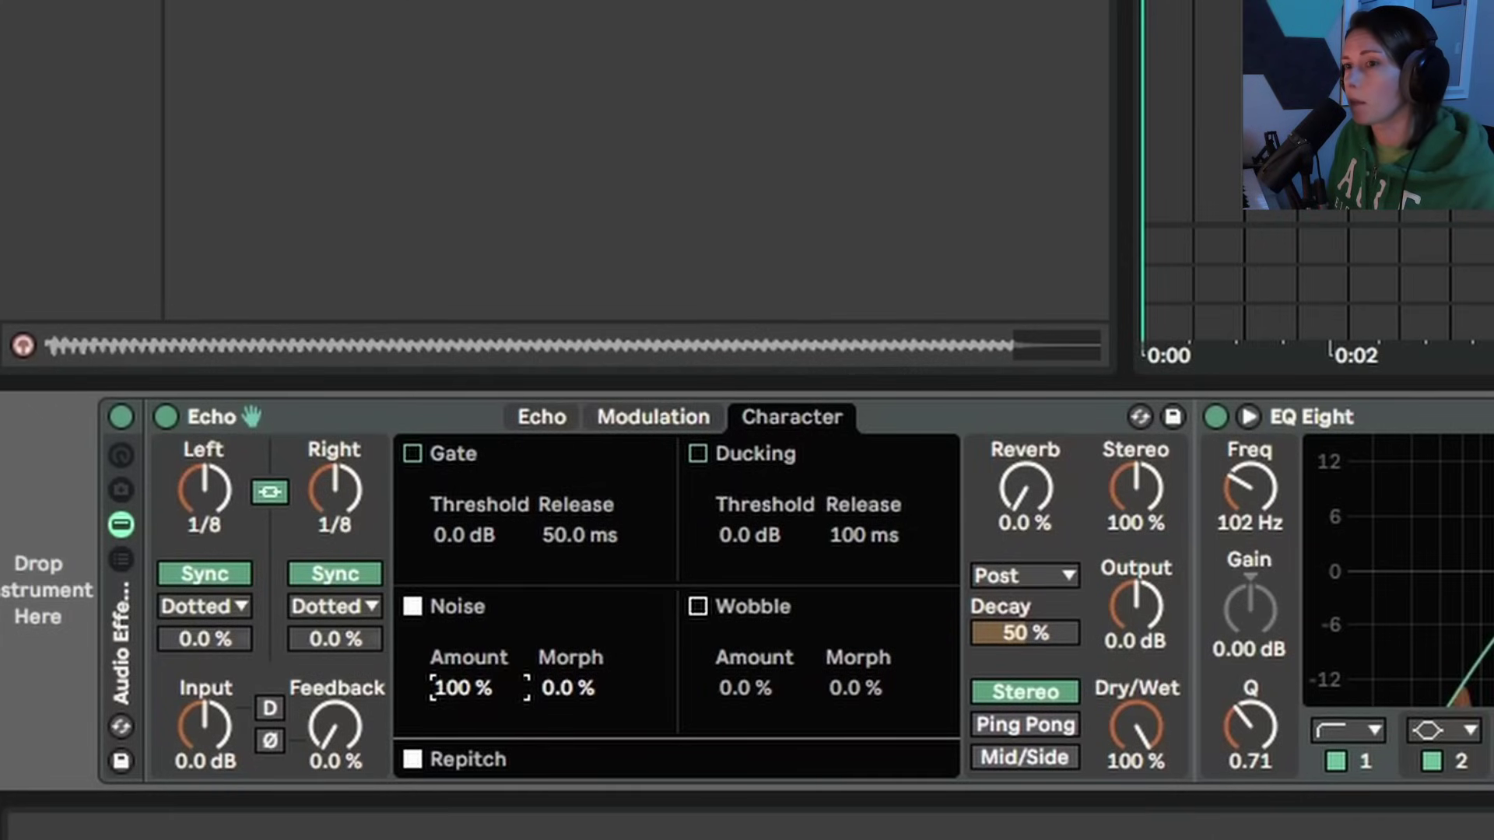
drag(489, 691, 488, 712)
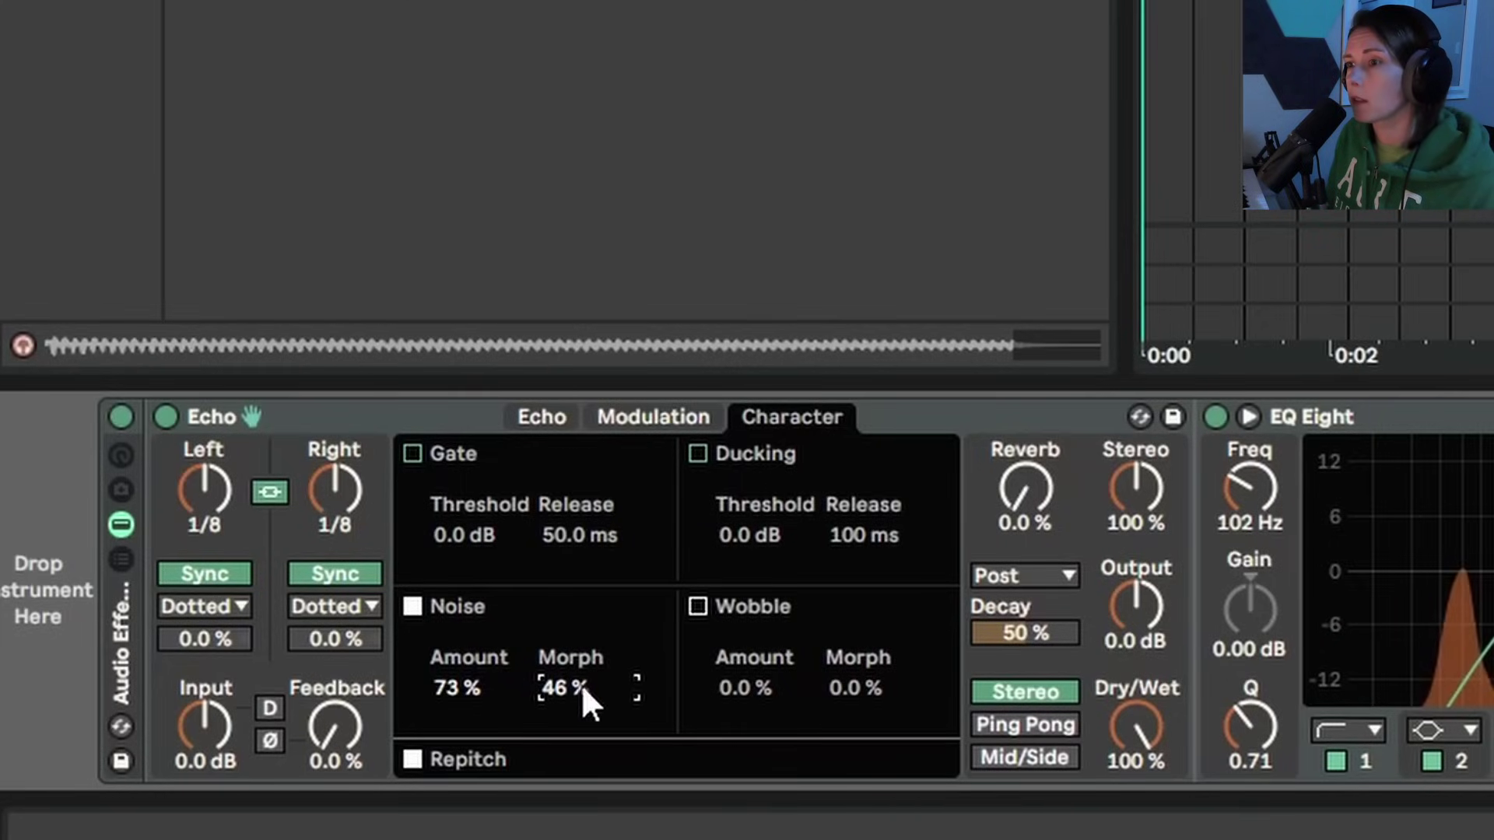
drag(455, 688, 455, 683)
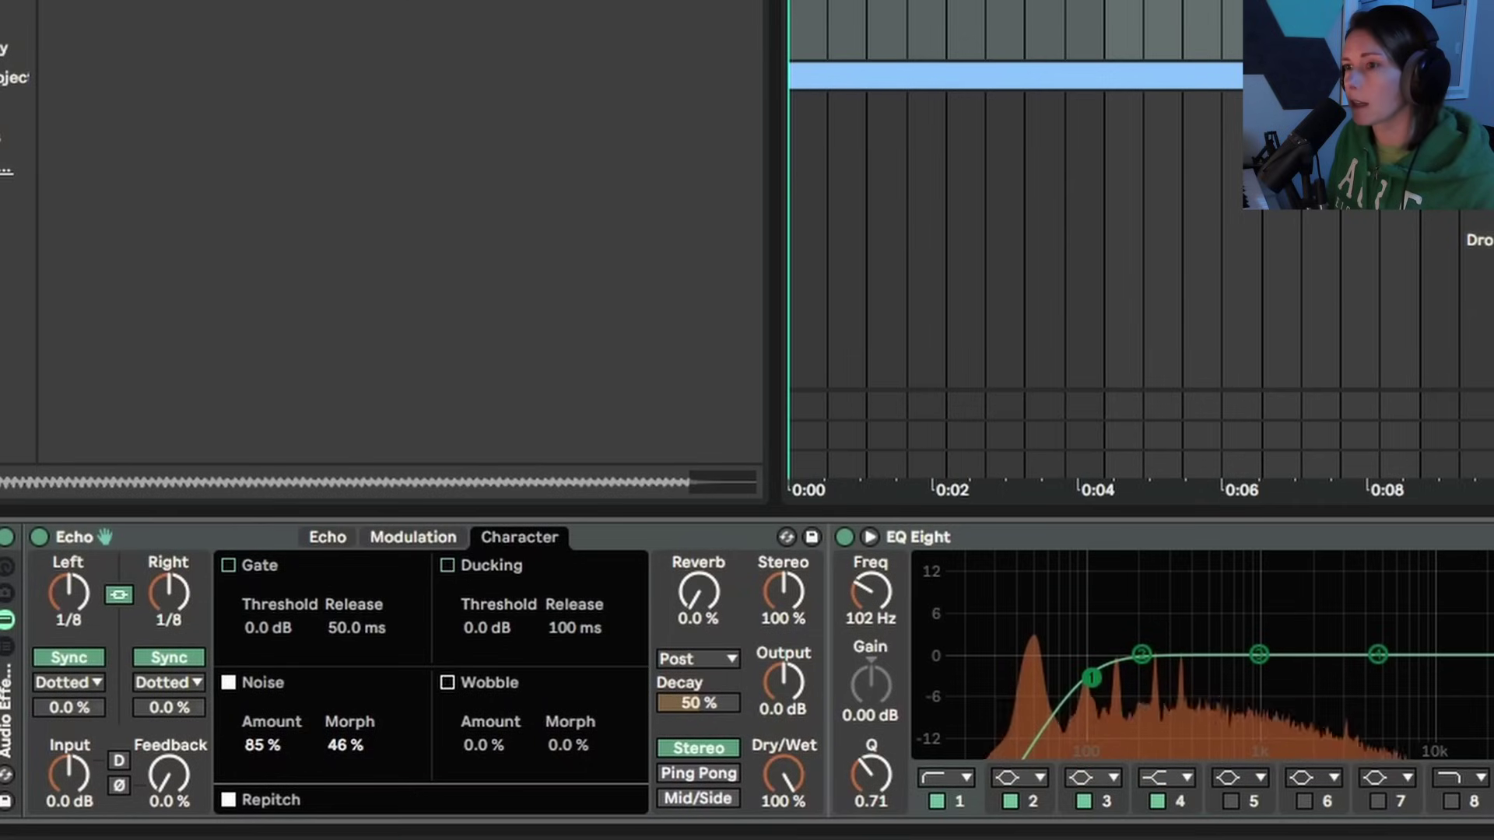
- Raise the low cut of the EQ Eight after Echo to about 178 Hz and enable band 8 as a high cut, lowering its frequency
drag(1090, 677, 1133, 676)
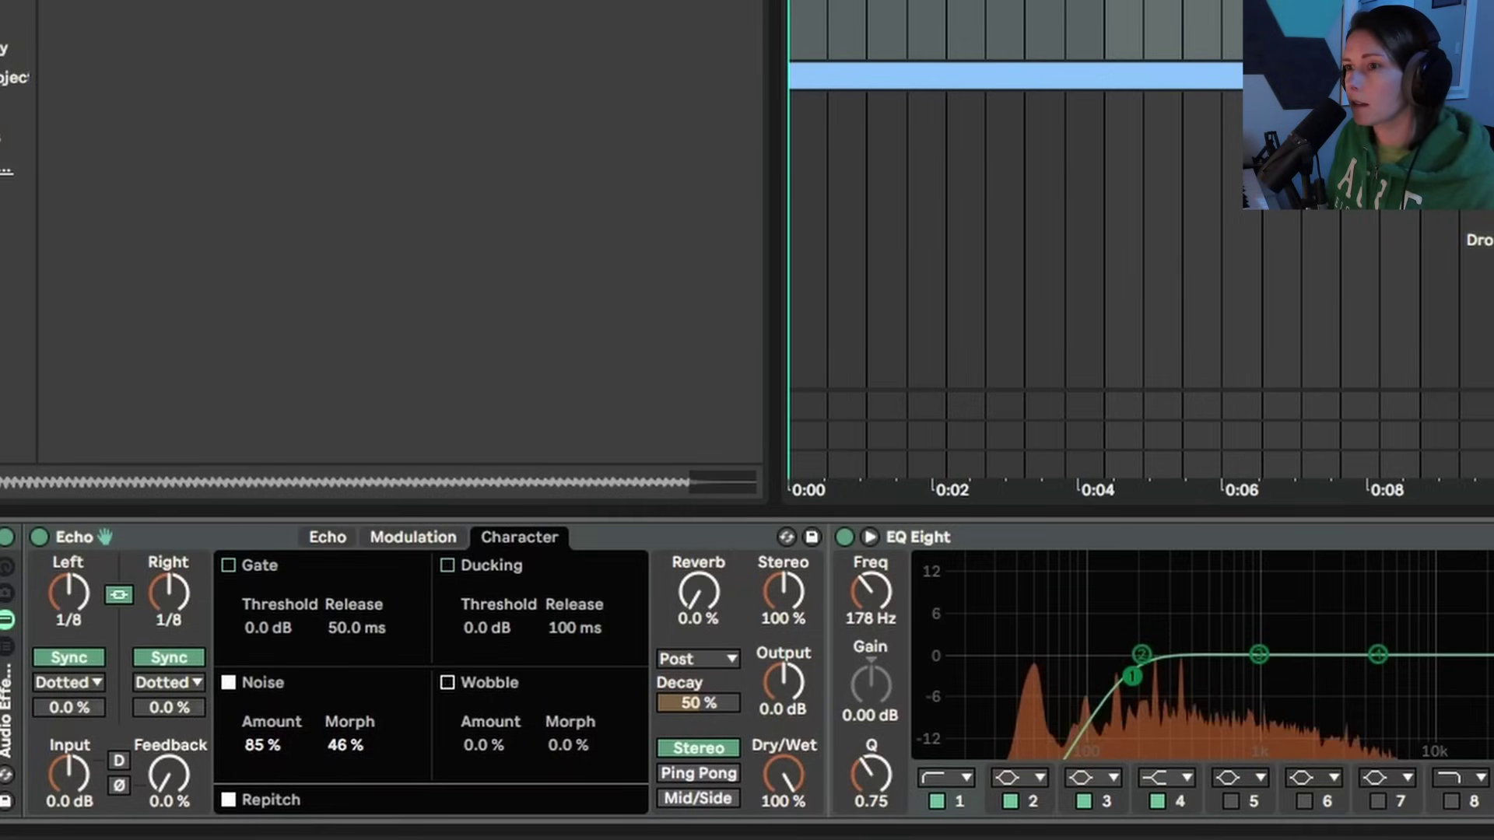
click(1452, 802)
drag(1457, 693, 1190, 647)
drag(1270, 684, 1248, 690)
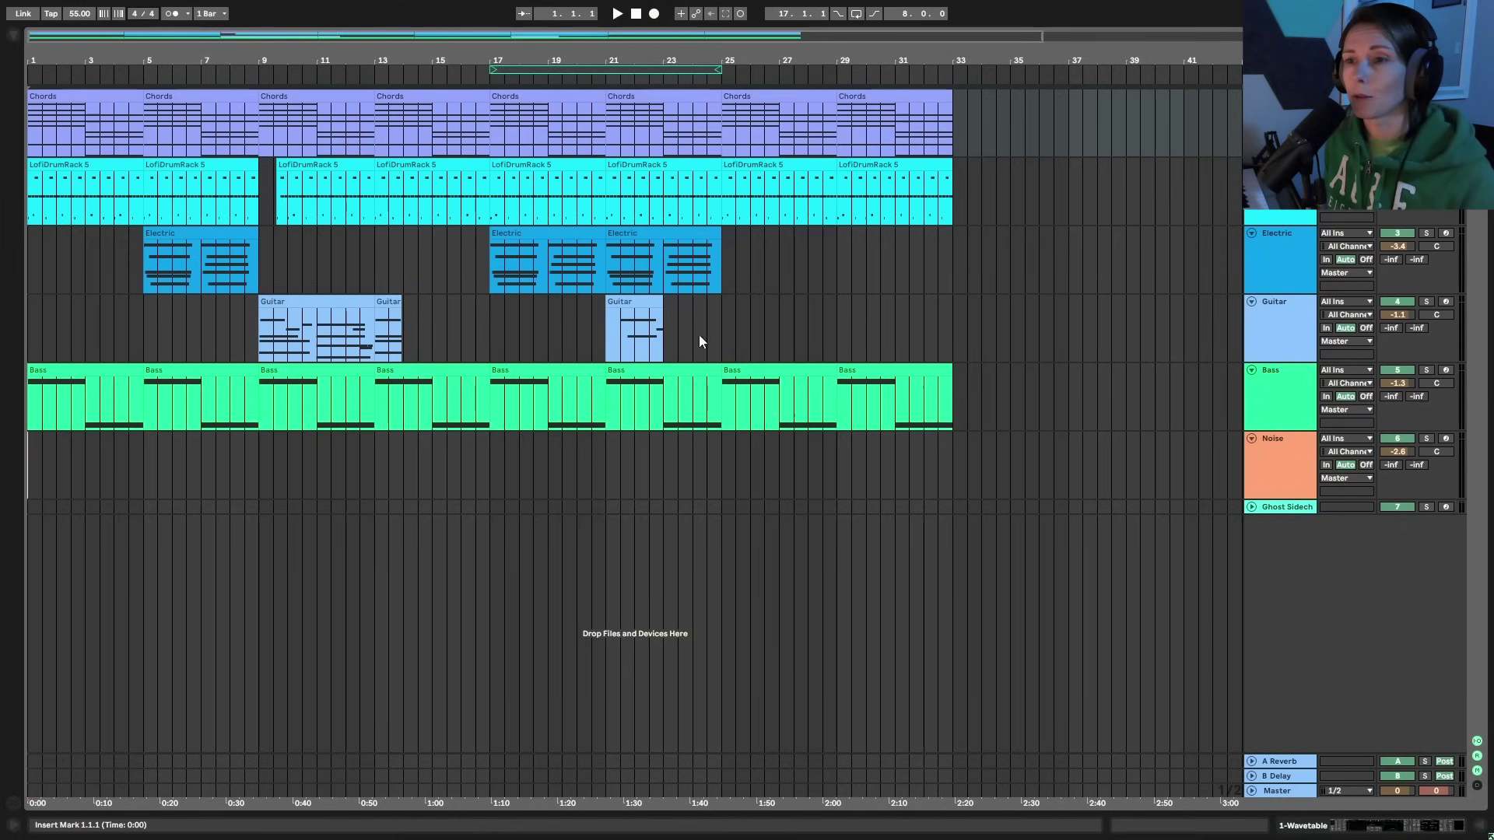
- Show the Guitar track's devices and audition its first clip from bar 9 within the full arrangement
double_click(1280, 319)
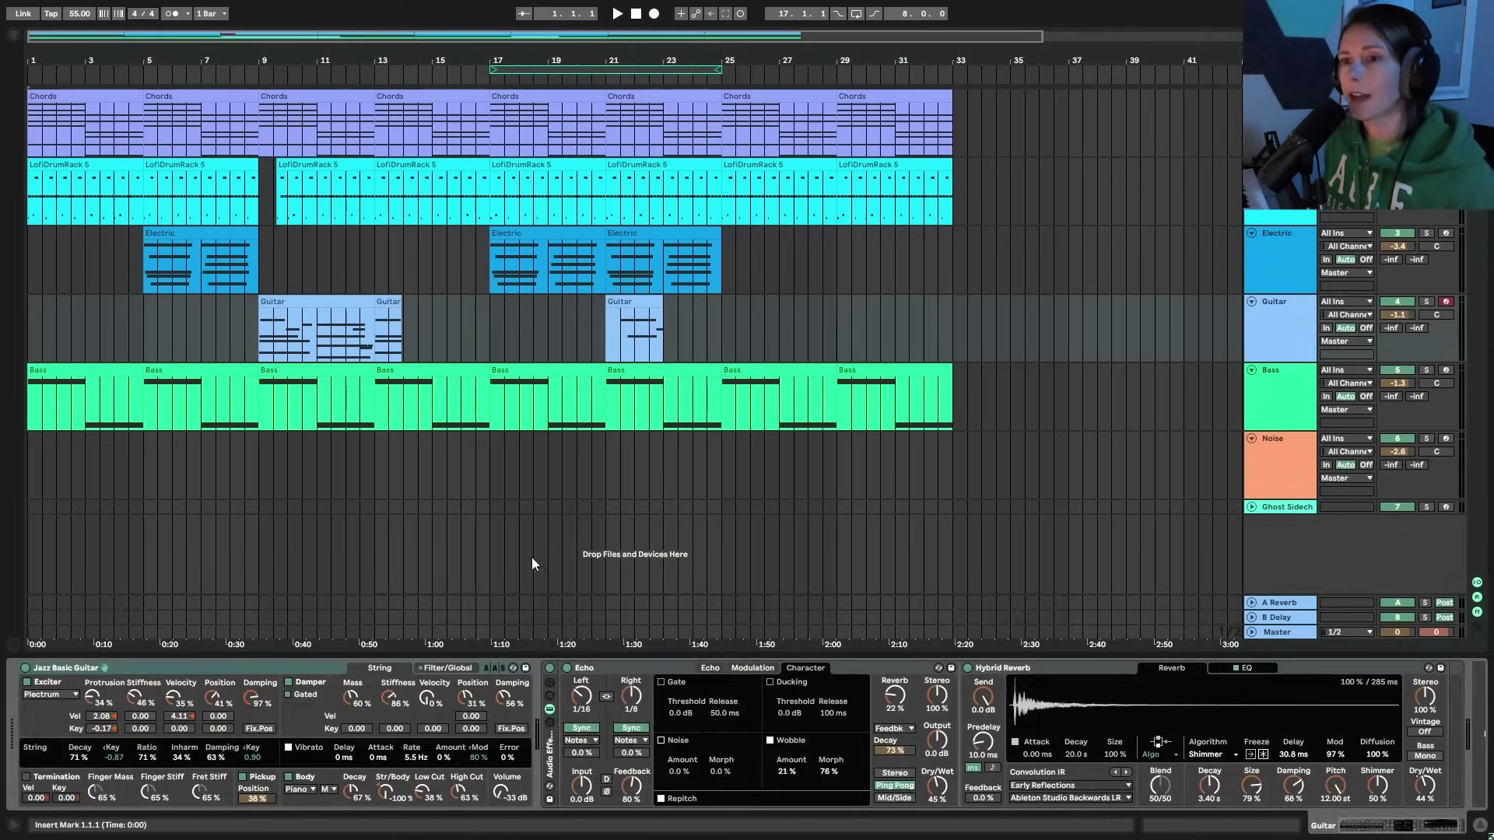
click(292, 300)
key(space)
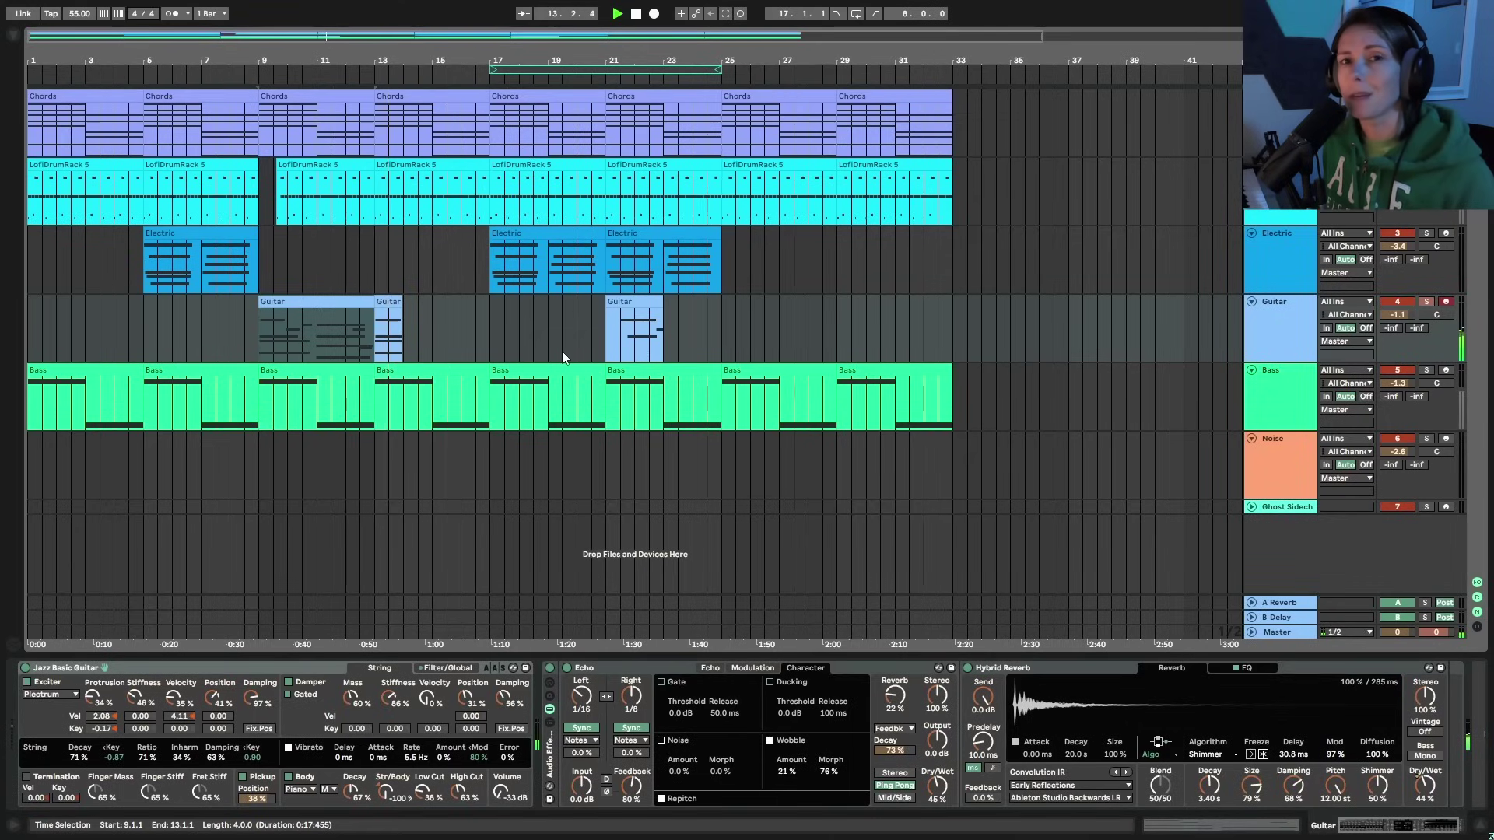
key(space)
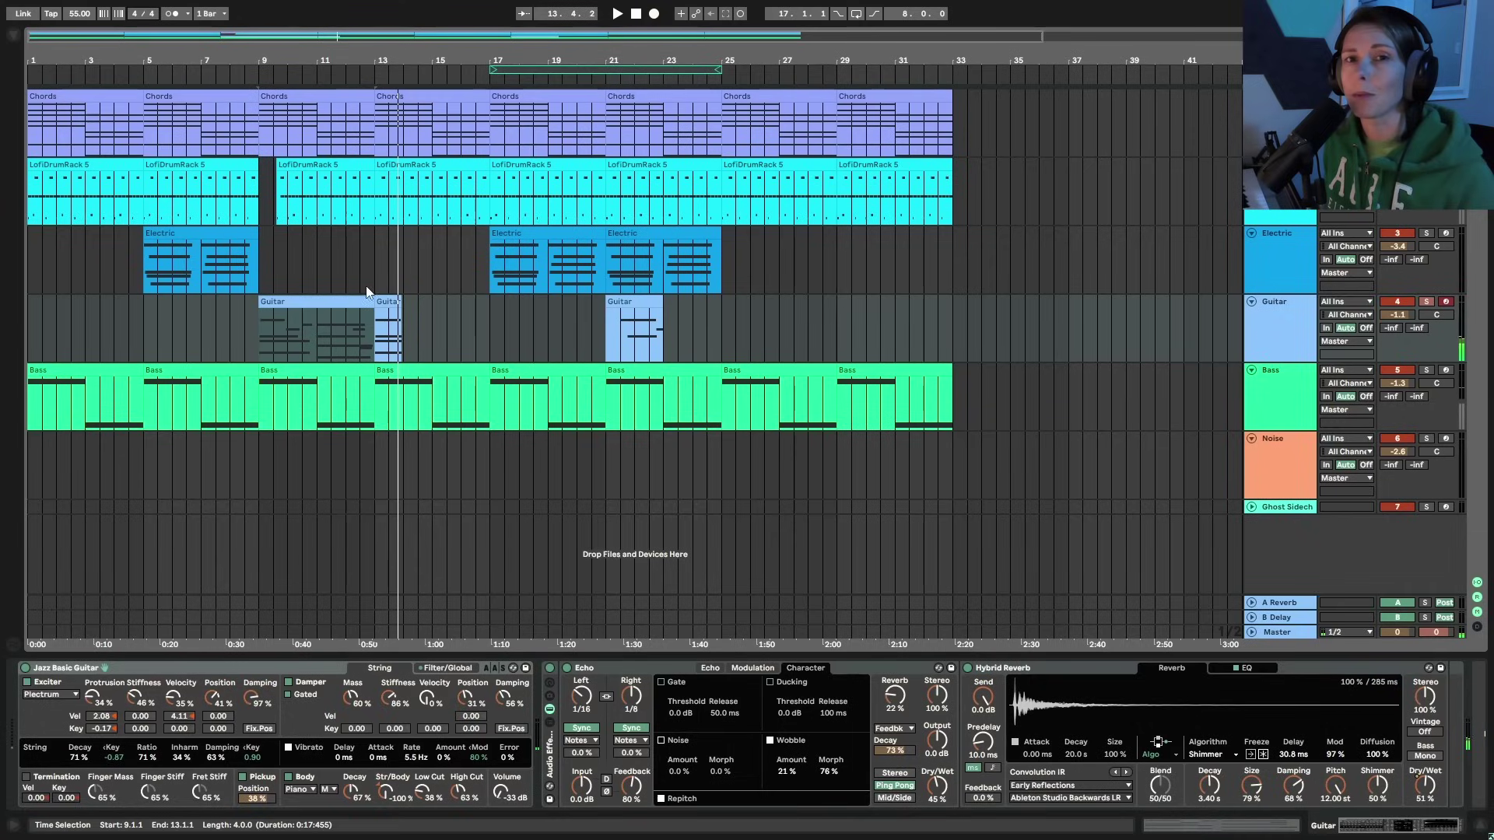
click(267, 335)
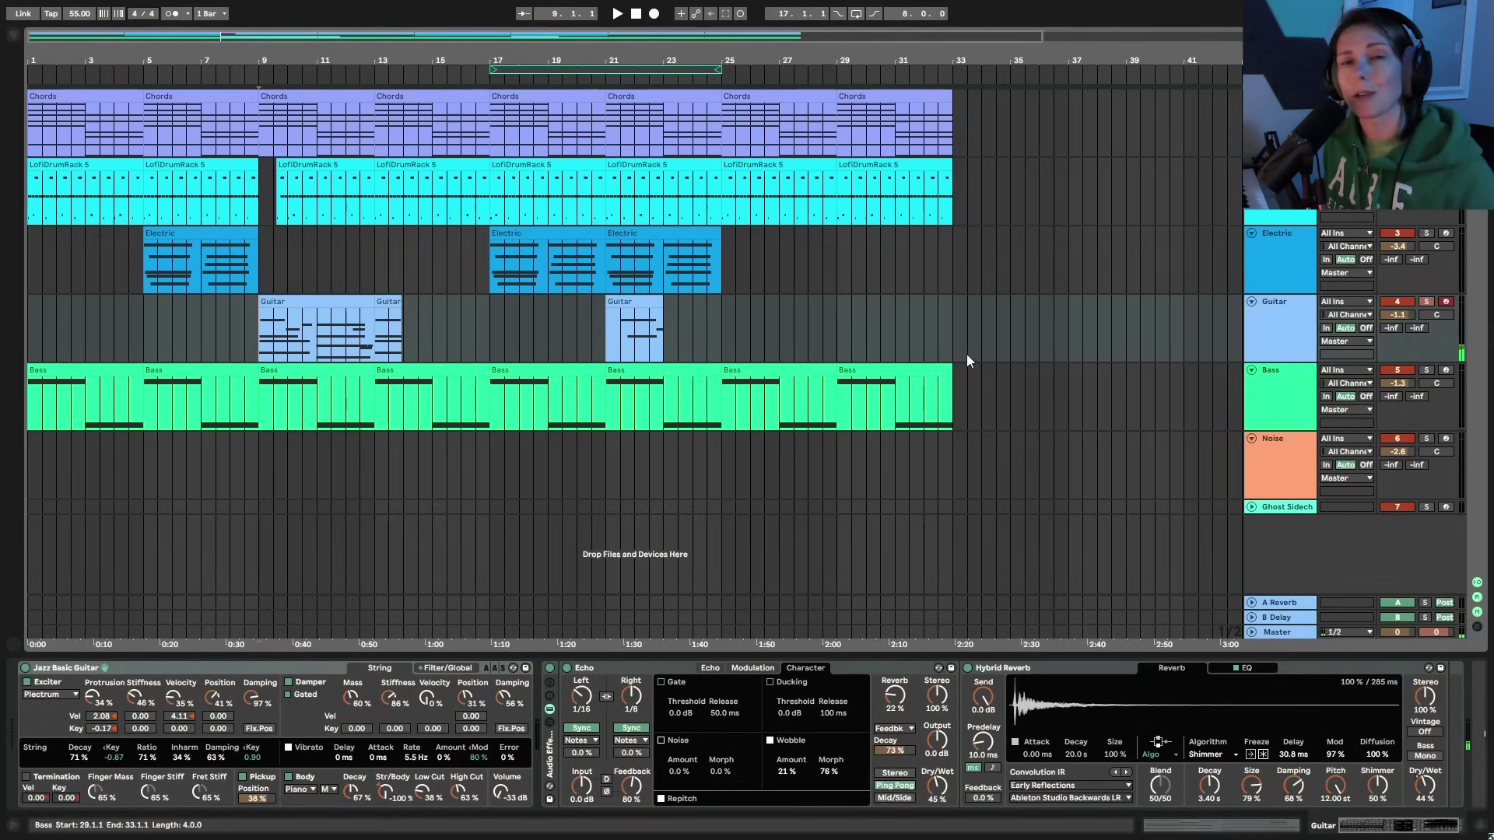